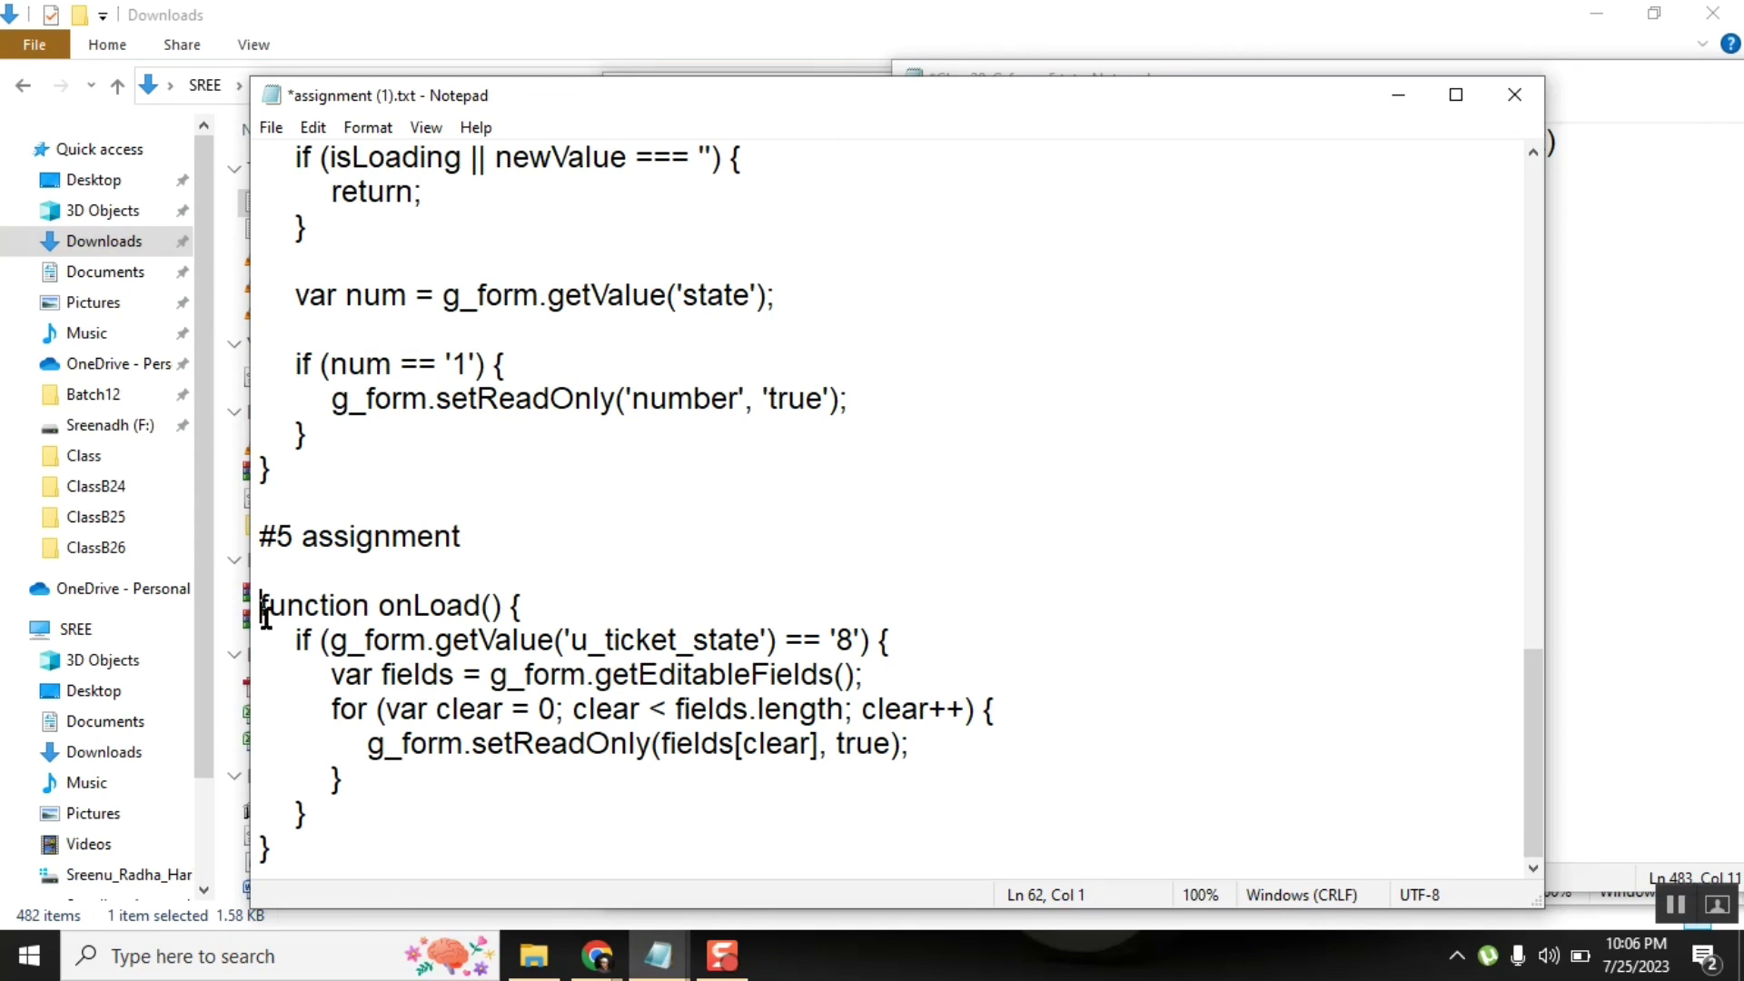
- Paste the #5 onLoad function from assignment (1).txt below 'true' in Class29_G_form_5.txt
shift+click(334, 814)
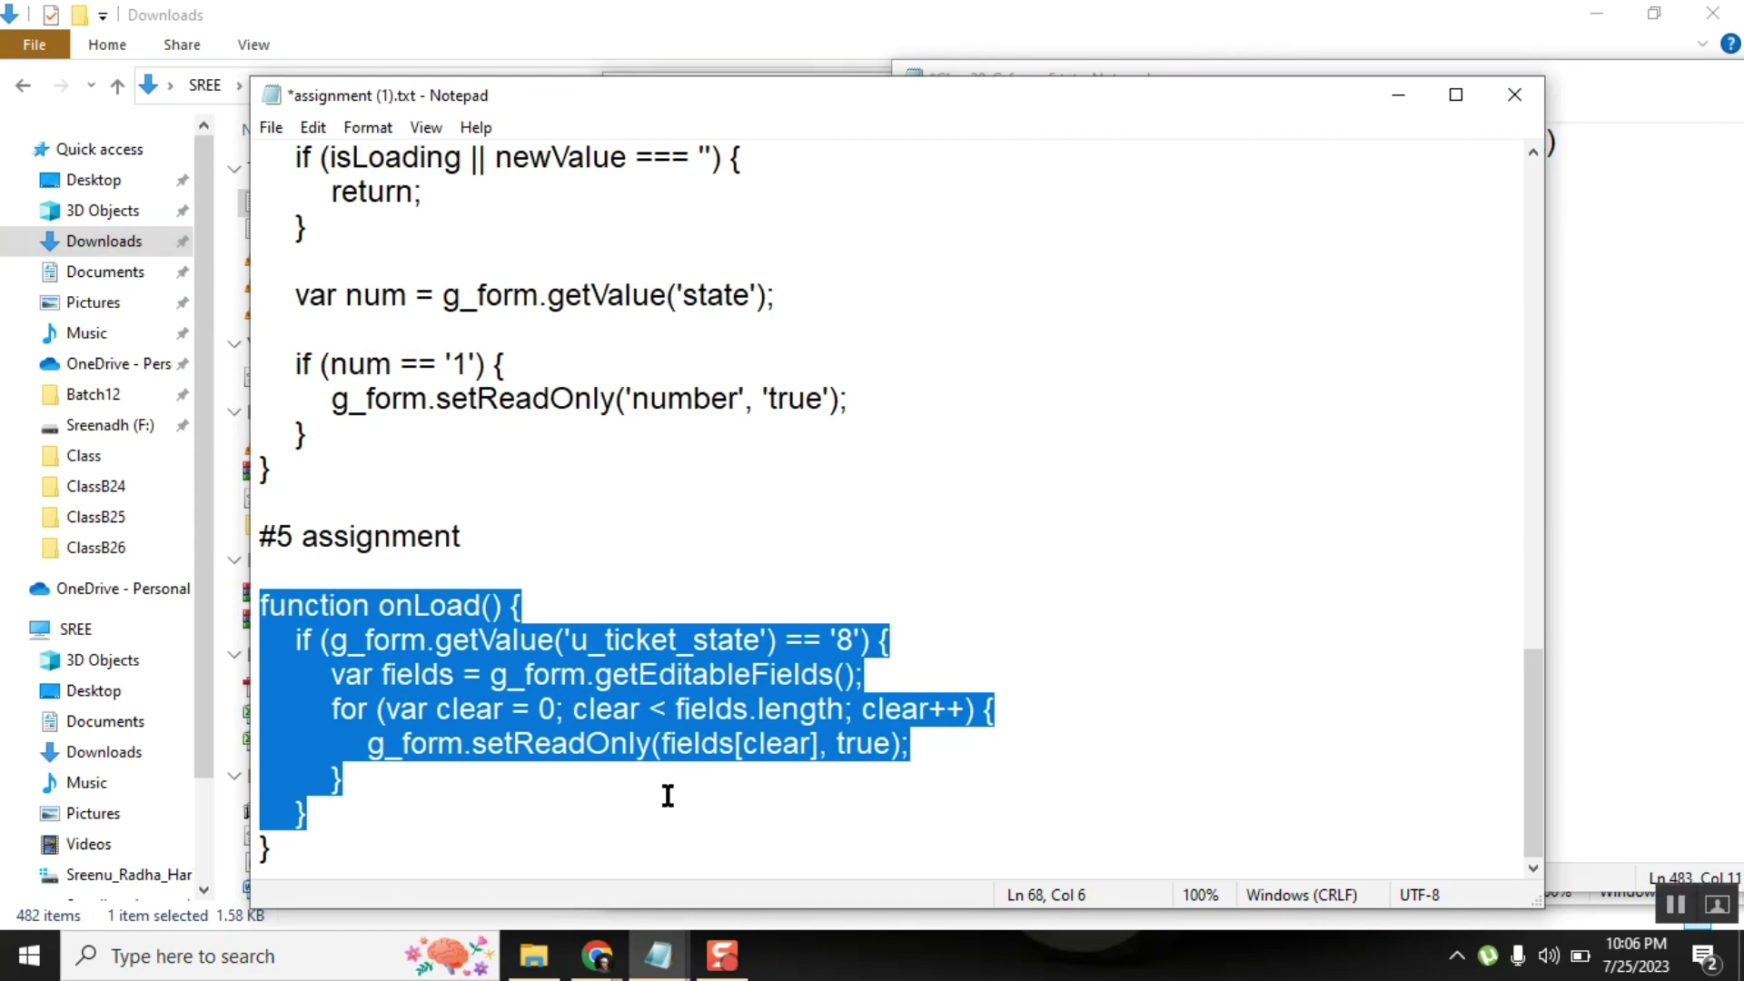
mouse_move(658, 955)
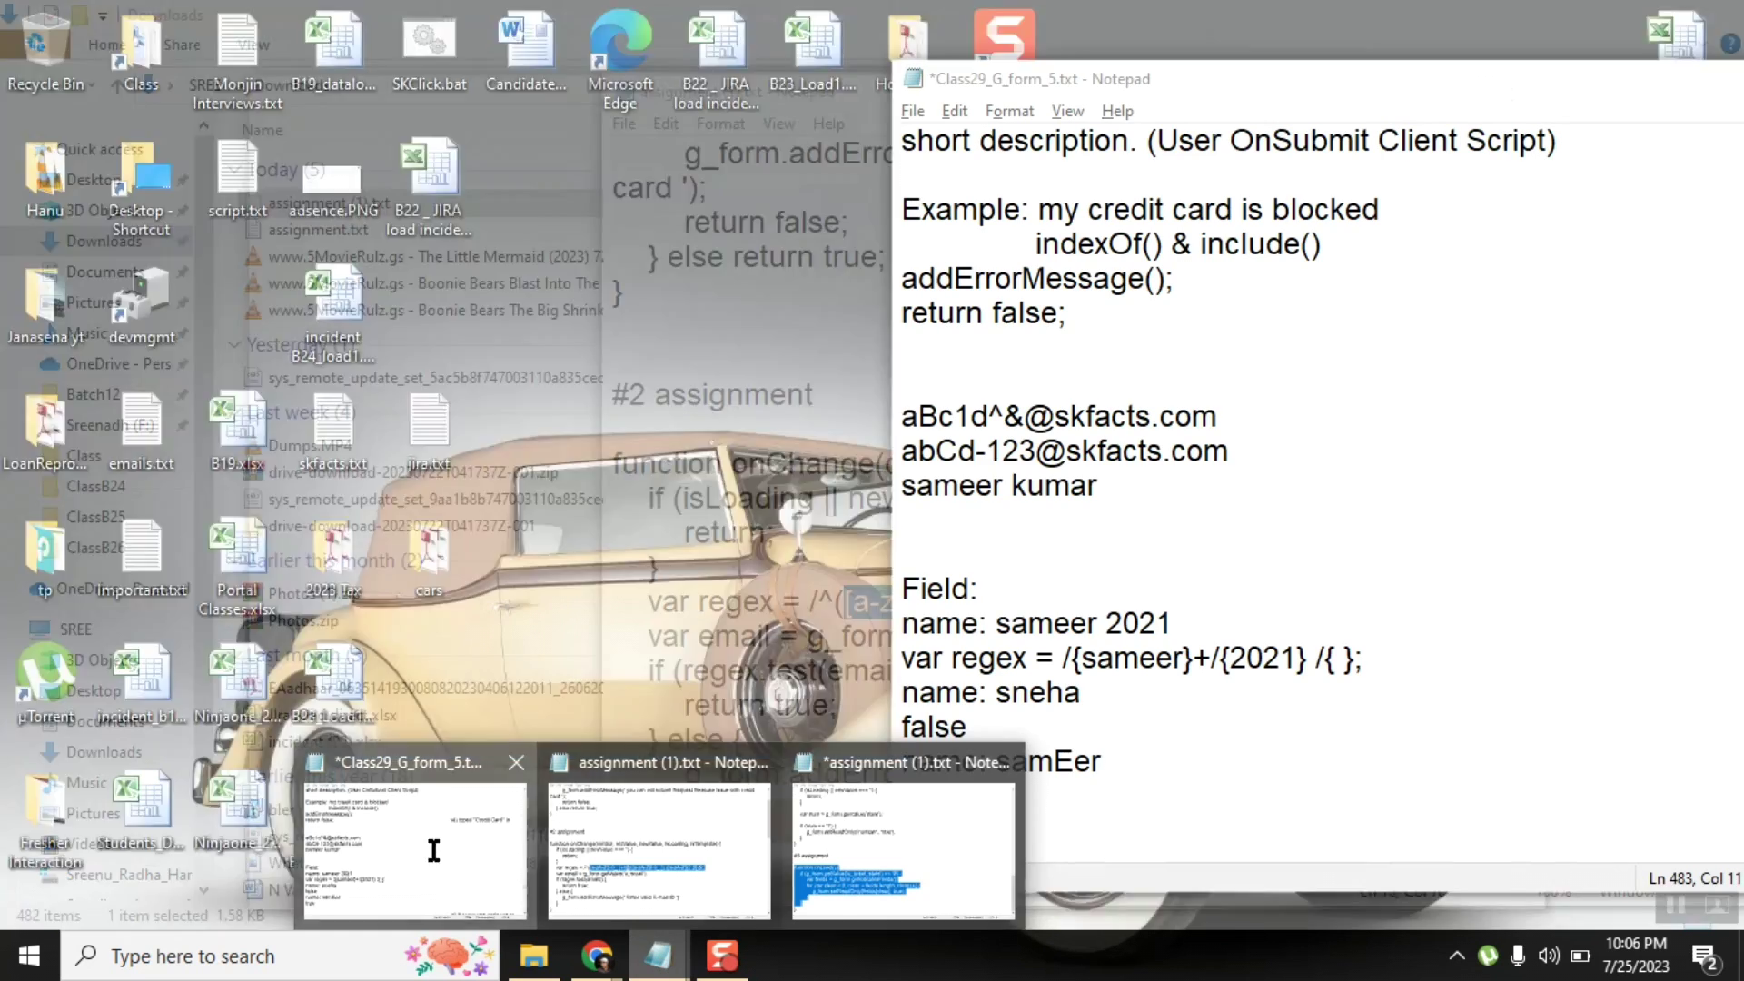
click(433, 850)
click(1024, 828)
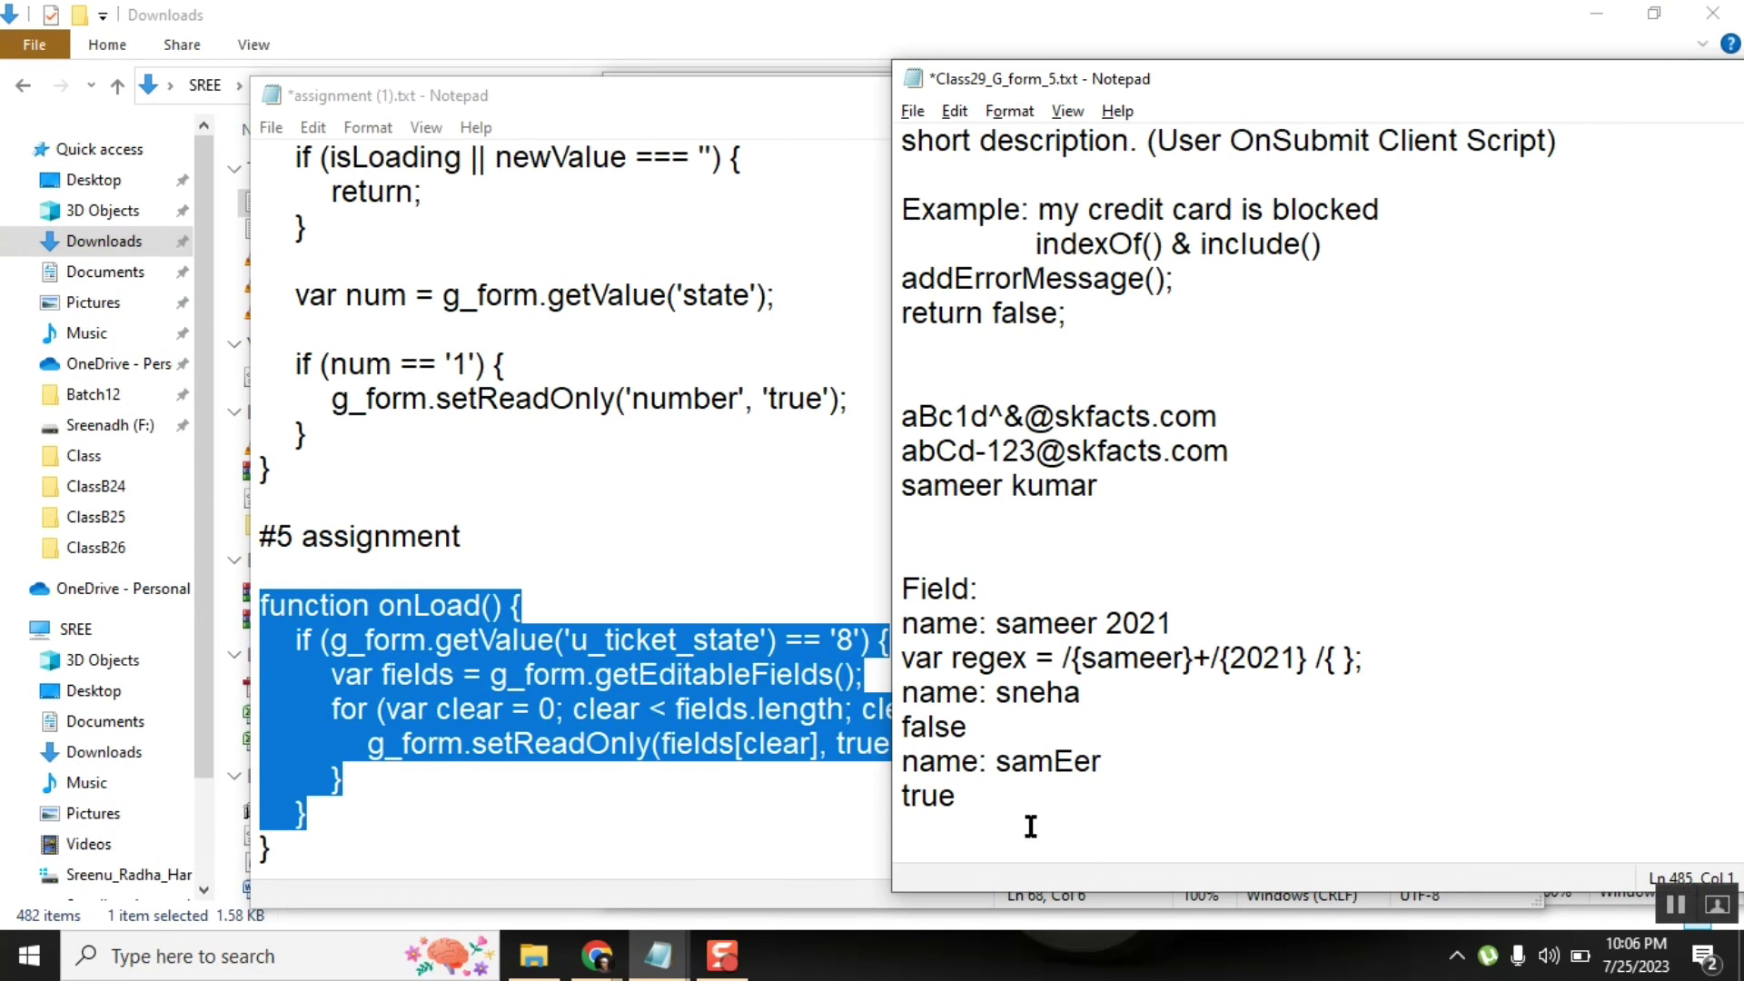
click(1054, 534)
key(Down)
key(Down)
key(Down)
key(Down)
key(Down)
key(Down)
key(Down)
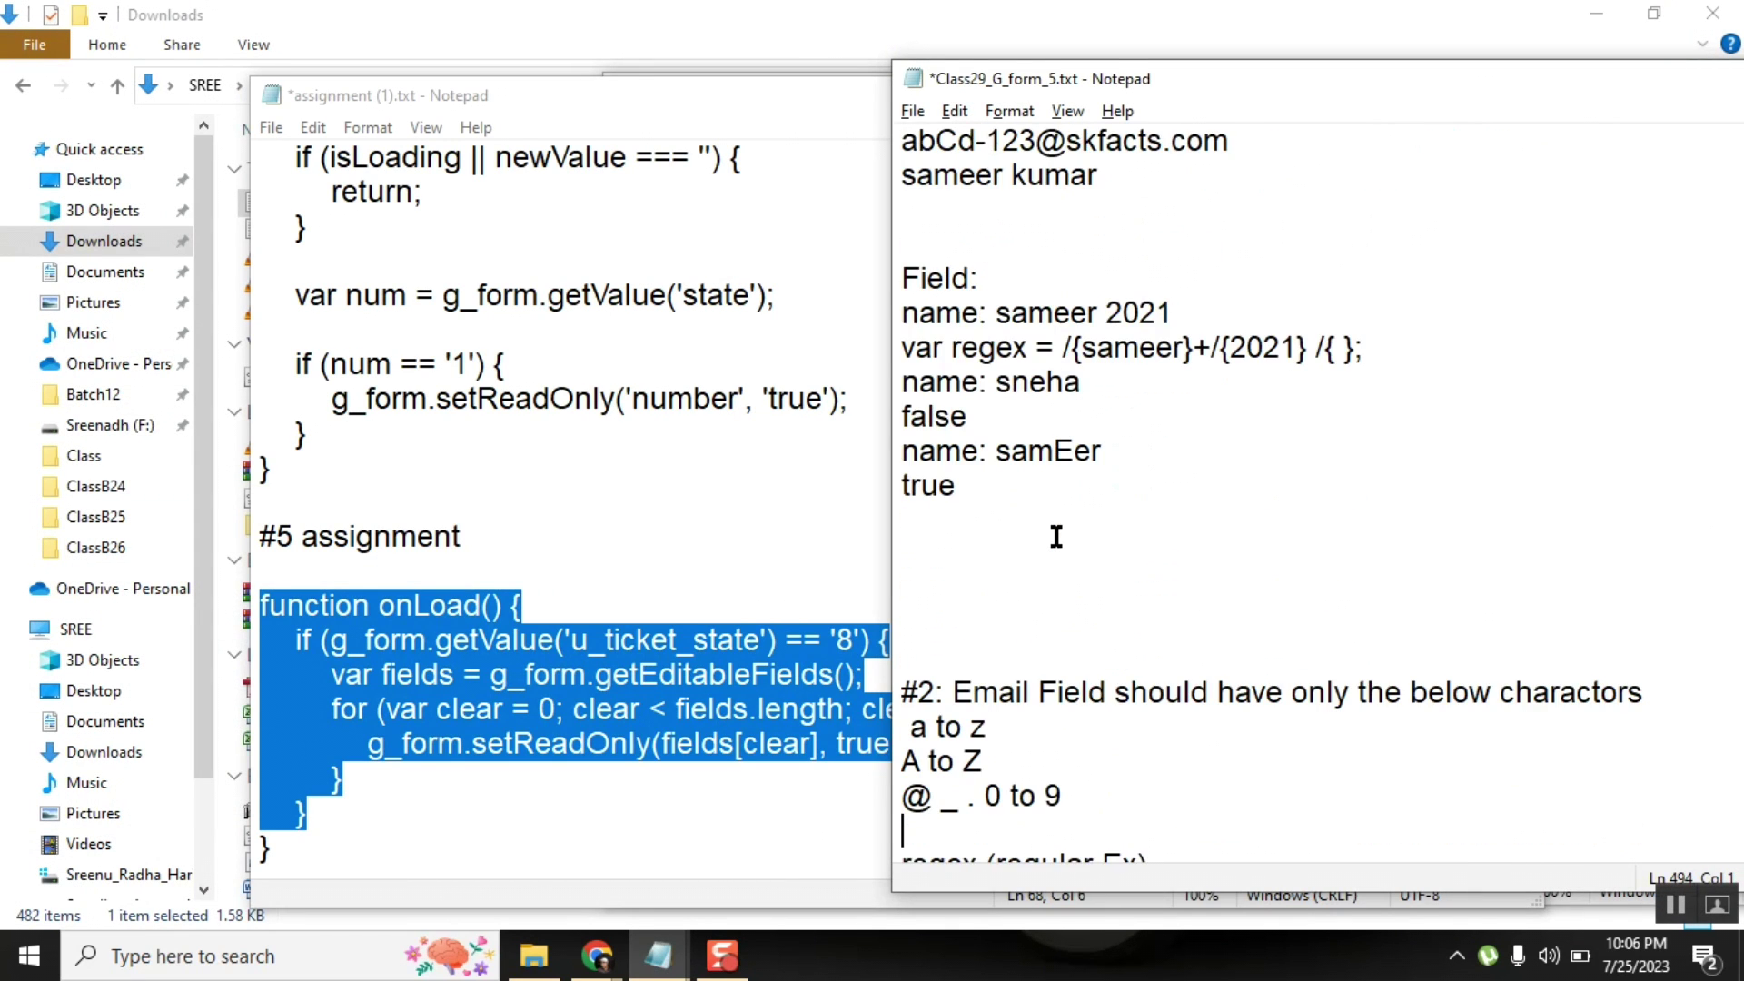
key(Down)
key(Up)
key(Up)
key(Up)
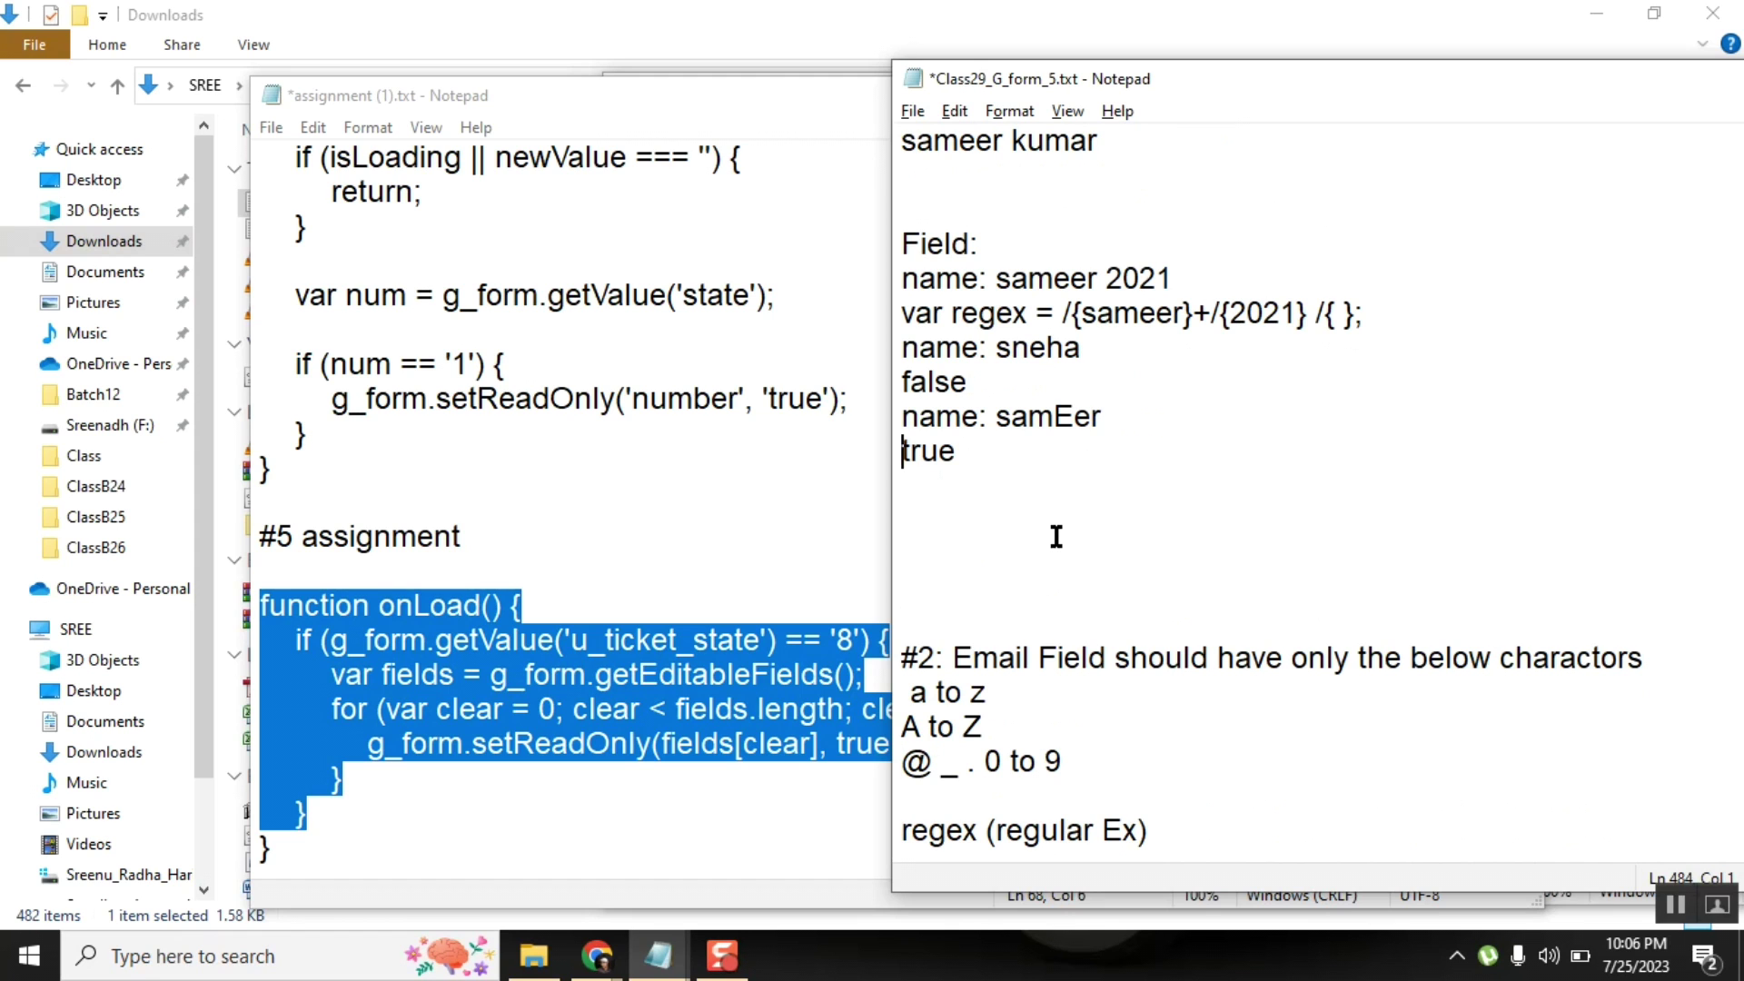
key(Down)
key(Down)
text(function onLoad() {     if (g_form.getValue('u_ticket_state') == '8') {         var fields = g_form.getEditableFields();         for (var clear = 0; clear < fields.length; clear++) {             g_form.setReadOnly(fields[clear], true);         }     })
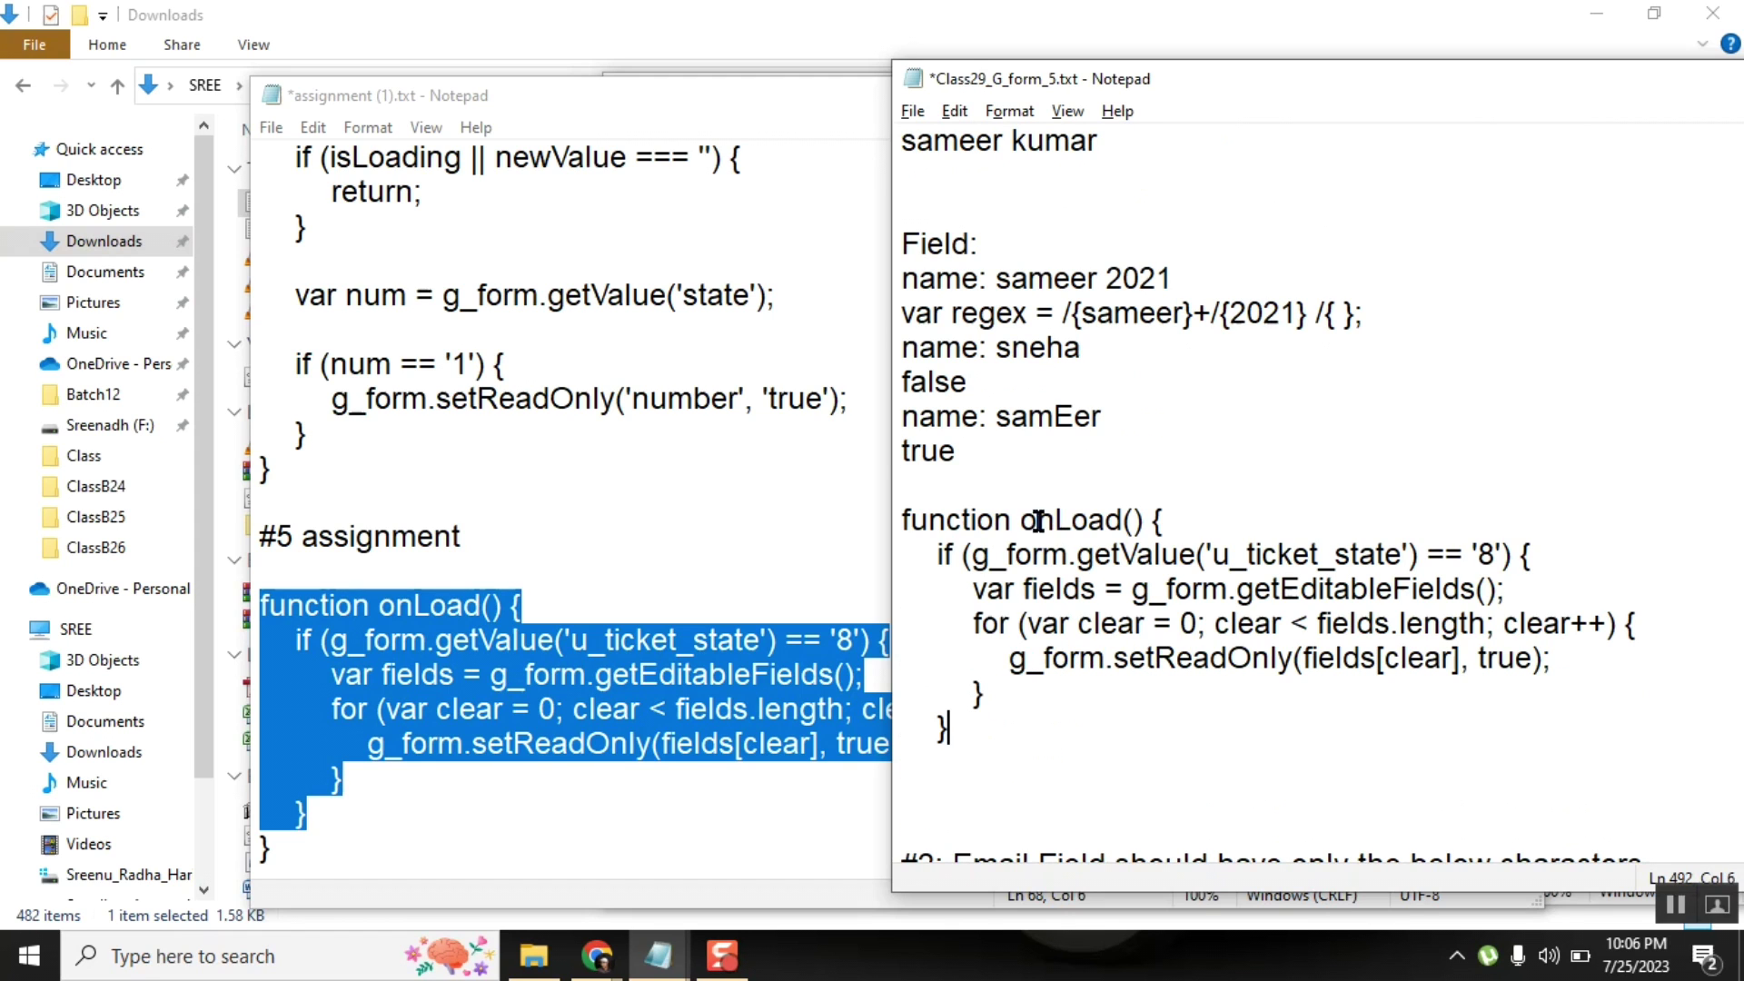
click(867, 336)
- Minimize the assignment notes and Meet window, placing the cursor below the onLoad function
click(1394, 91)
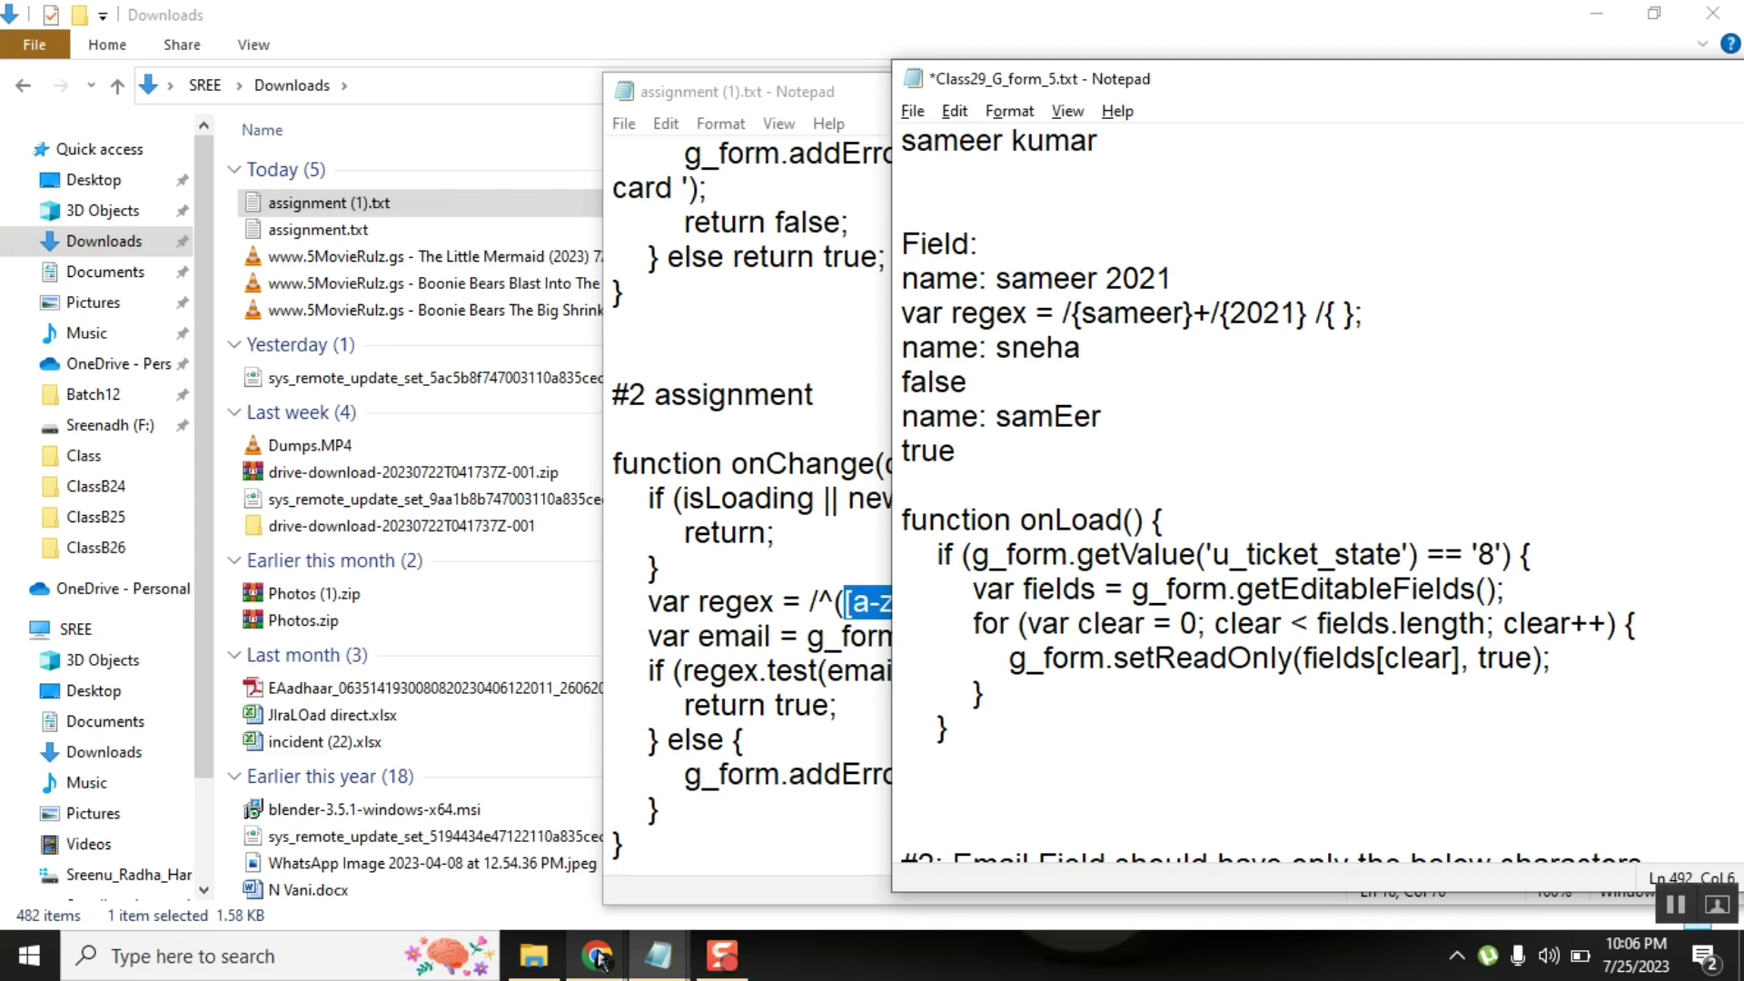
mouse_move(596, 956)
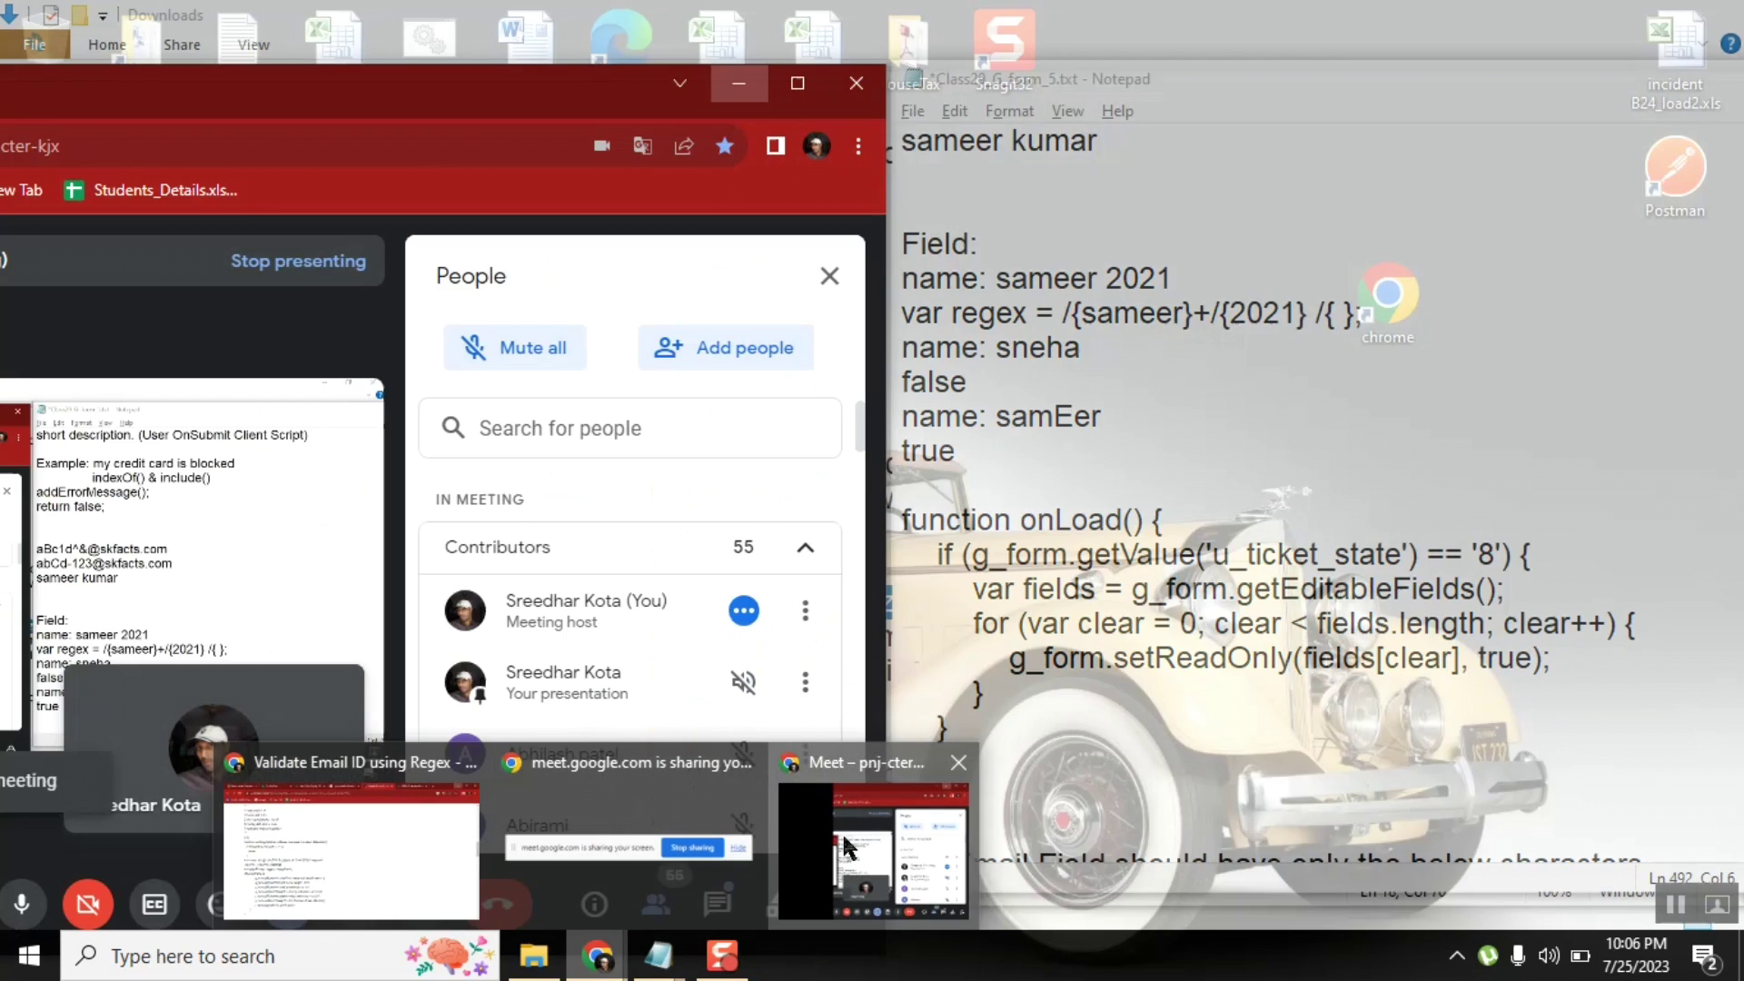
click(844, 844)
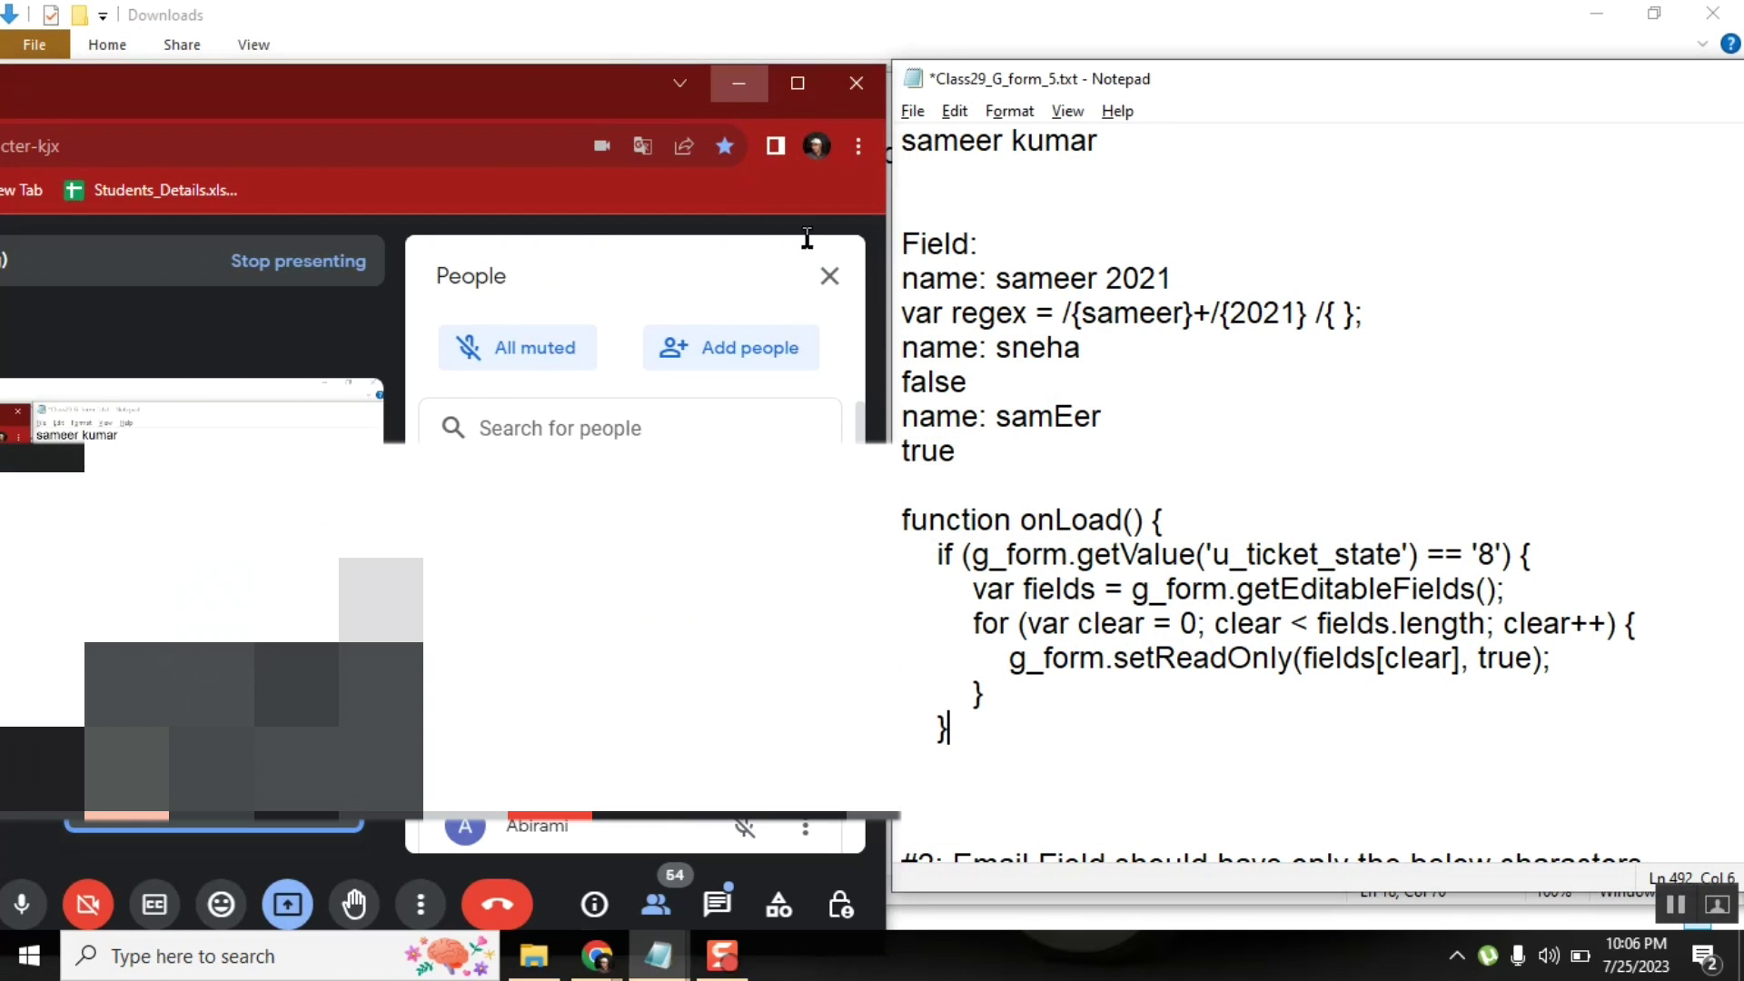
click(738, 87)
key(Return)
key(Return)
key(Return)
key(Return)
key(Return)
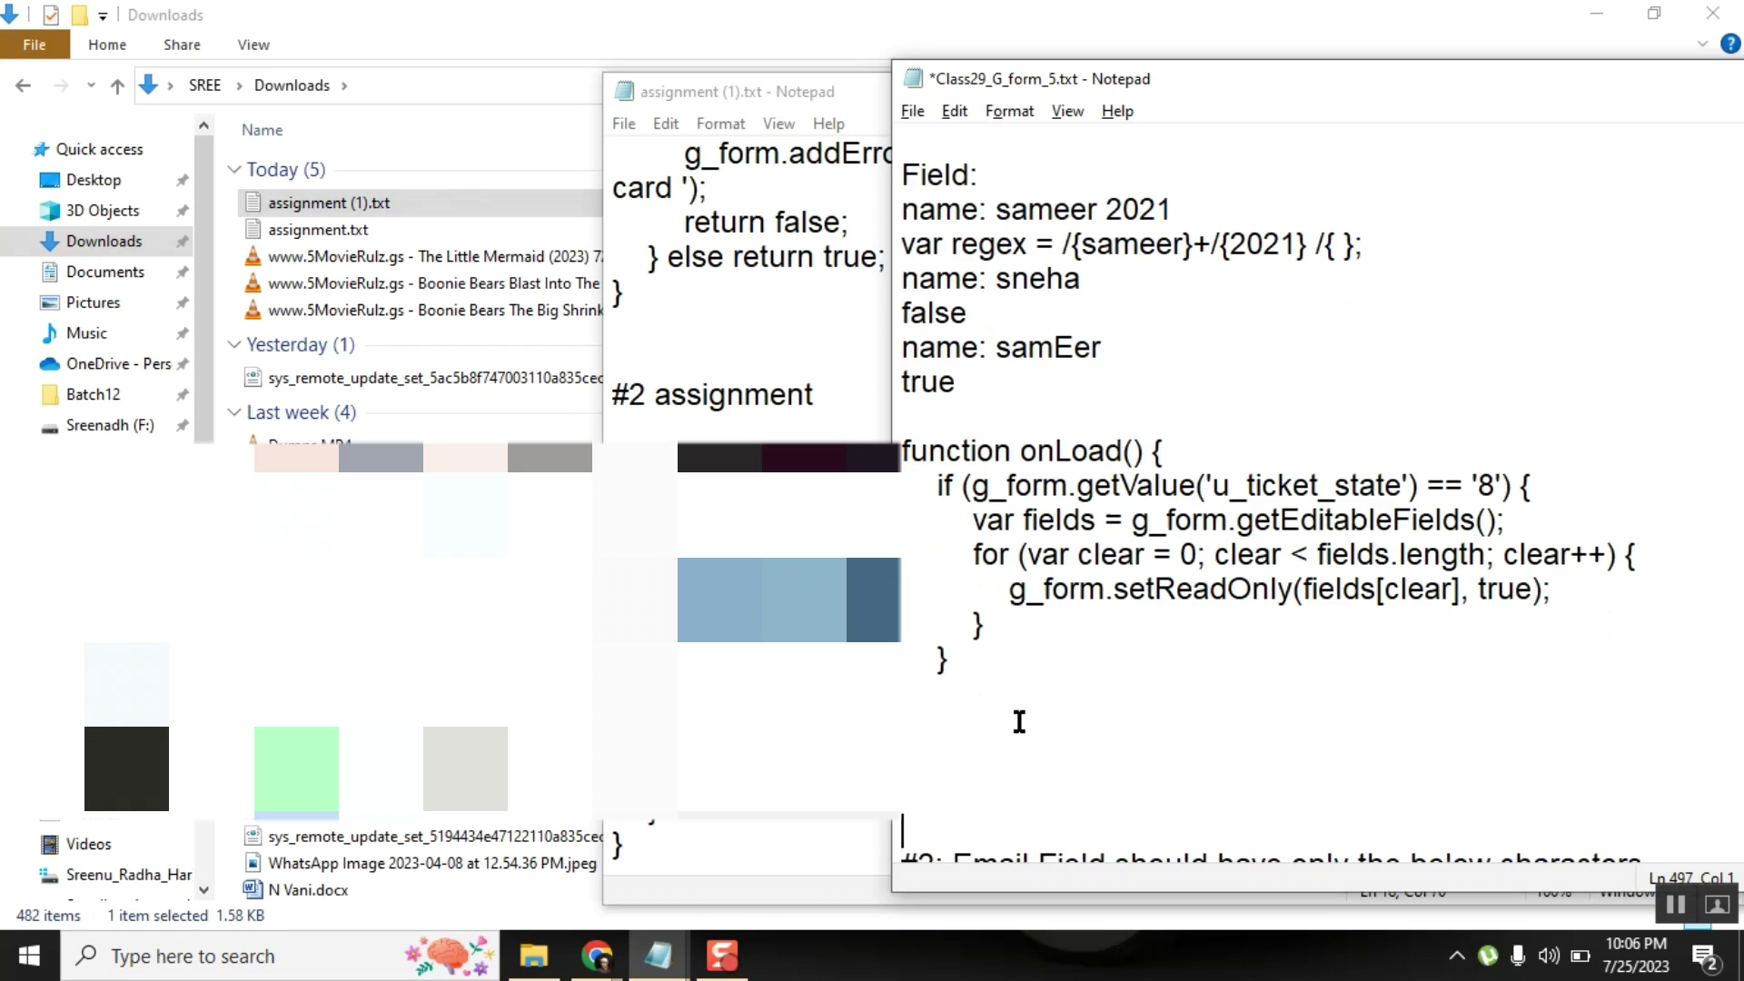
click(1019, 721)
- Type the lines '52 cakes' and 'var i =0;' below the onLoad function
text(52cho)
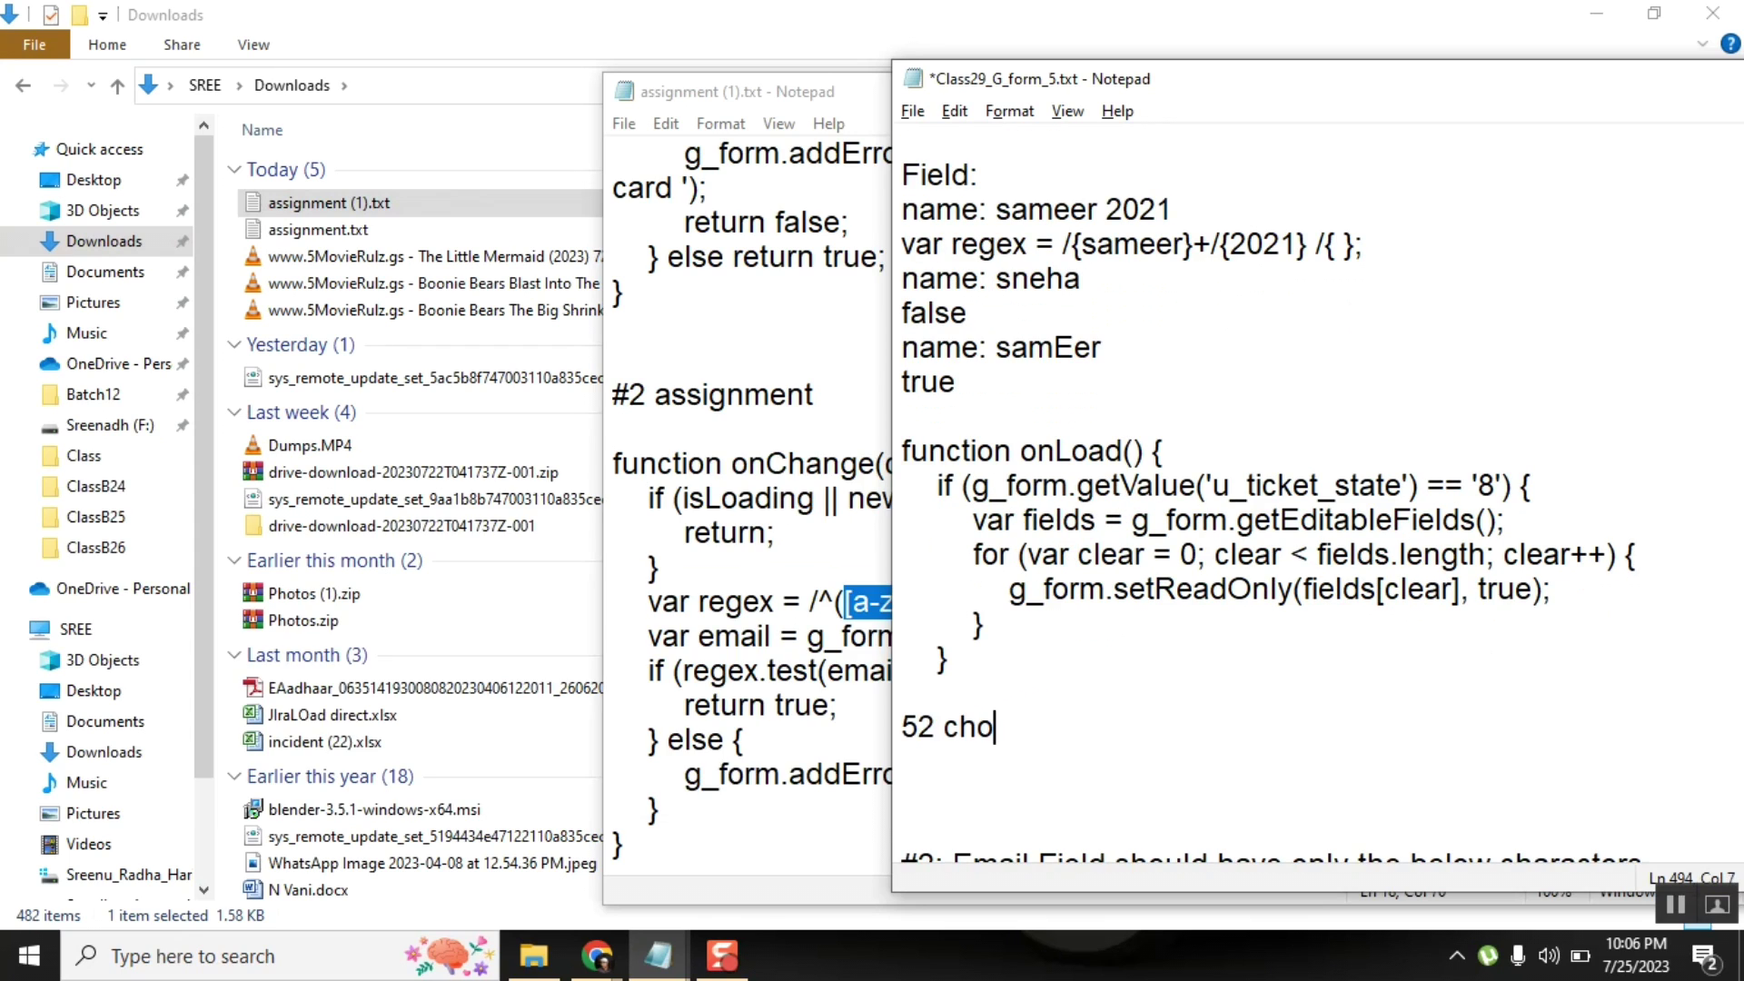
key(BackSpace)
key(BackSpace)
key(BackSpace)
text(cake)
text(s)
key(Return)
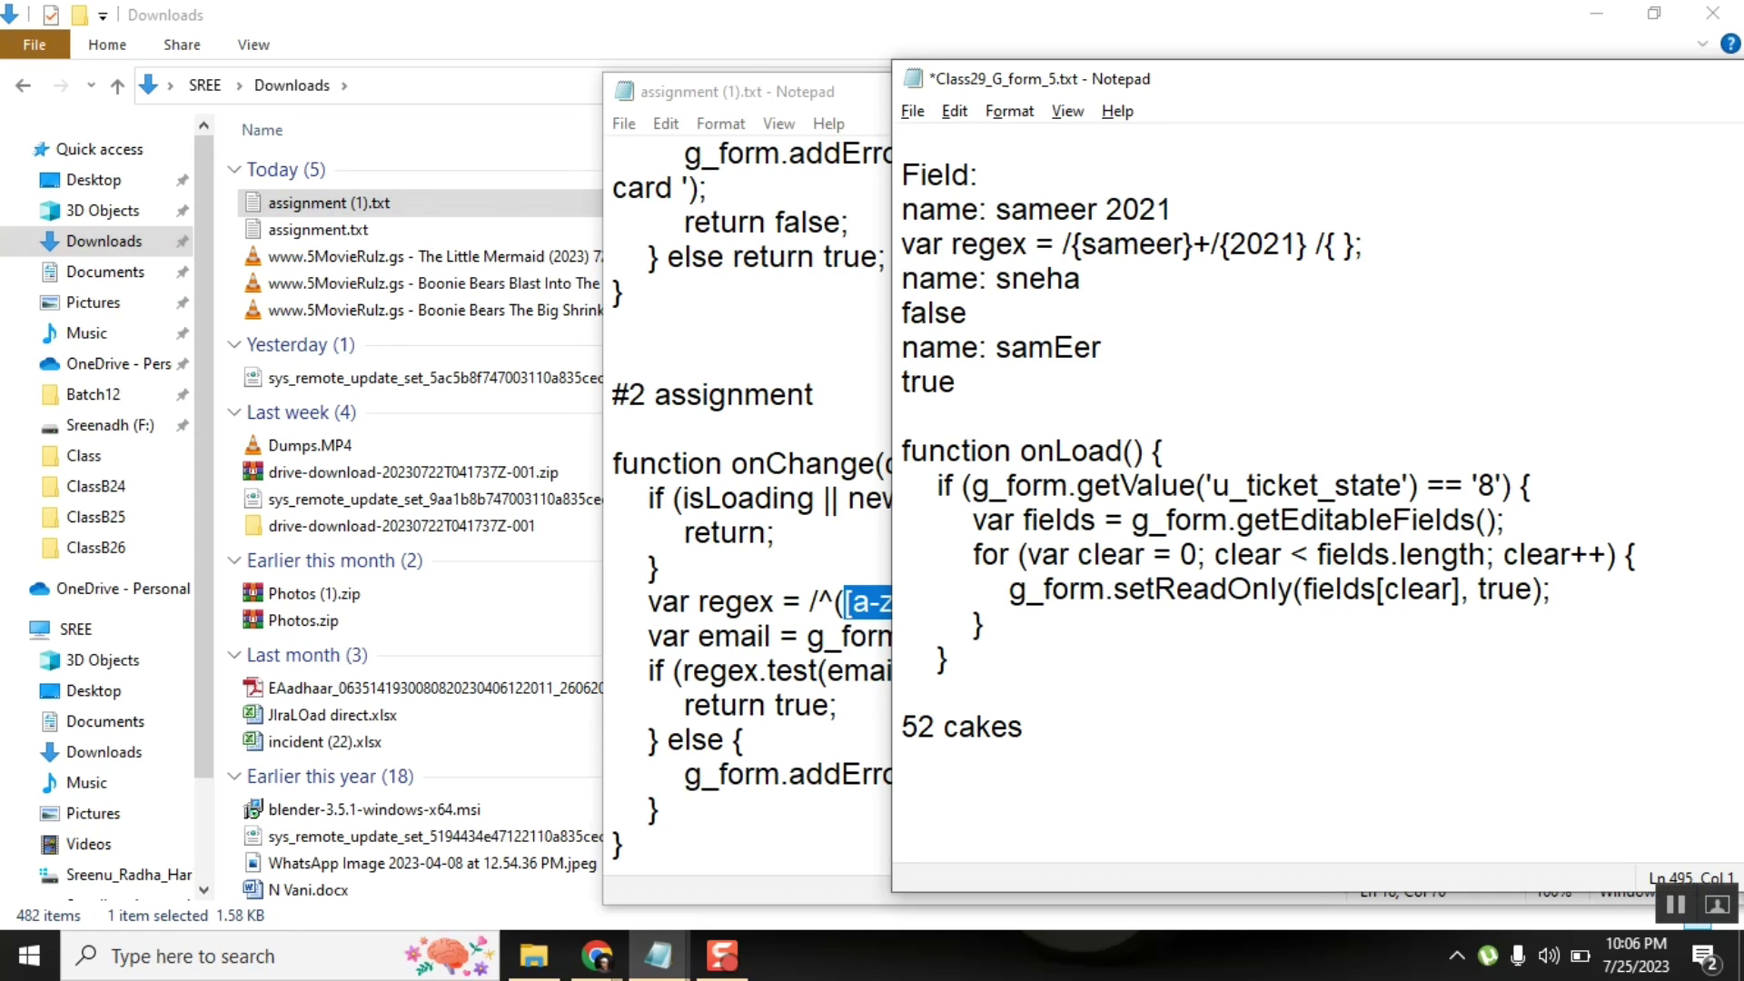
key(Return)
text(var i)
text(var)
text(i)
text(=)
text(0;)
key(Return)
scroll(1017, 720, down, 2)
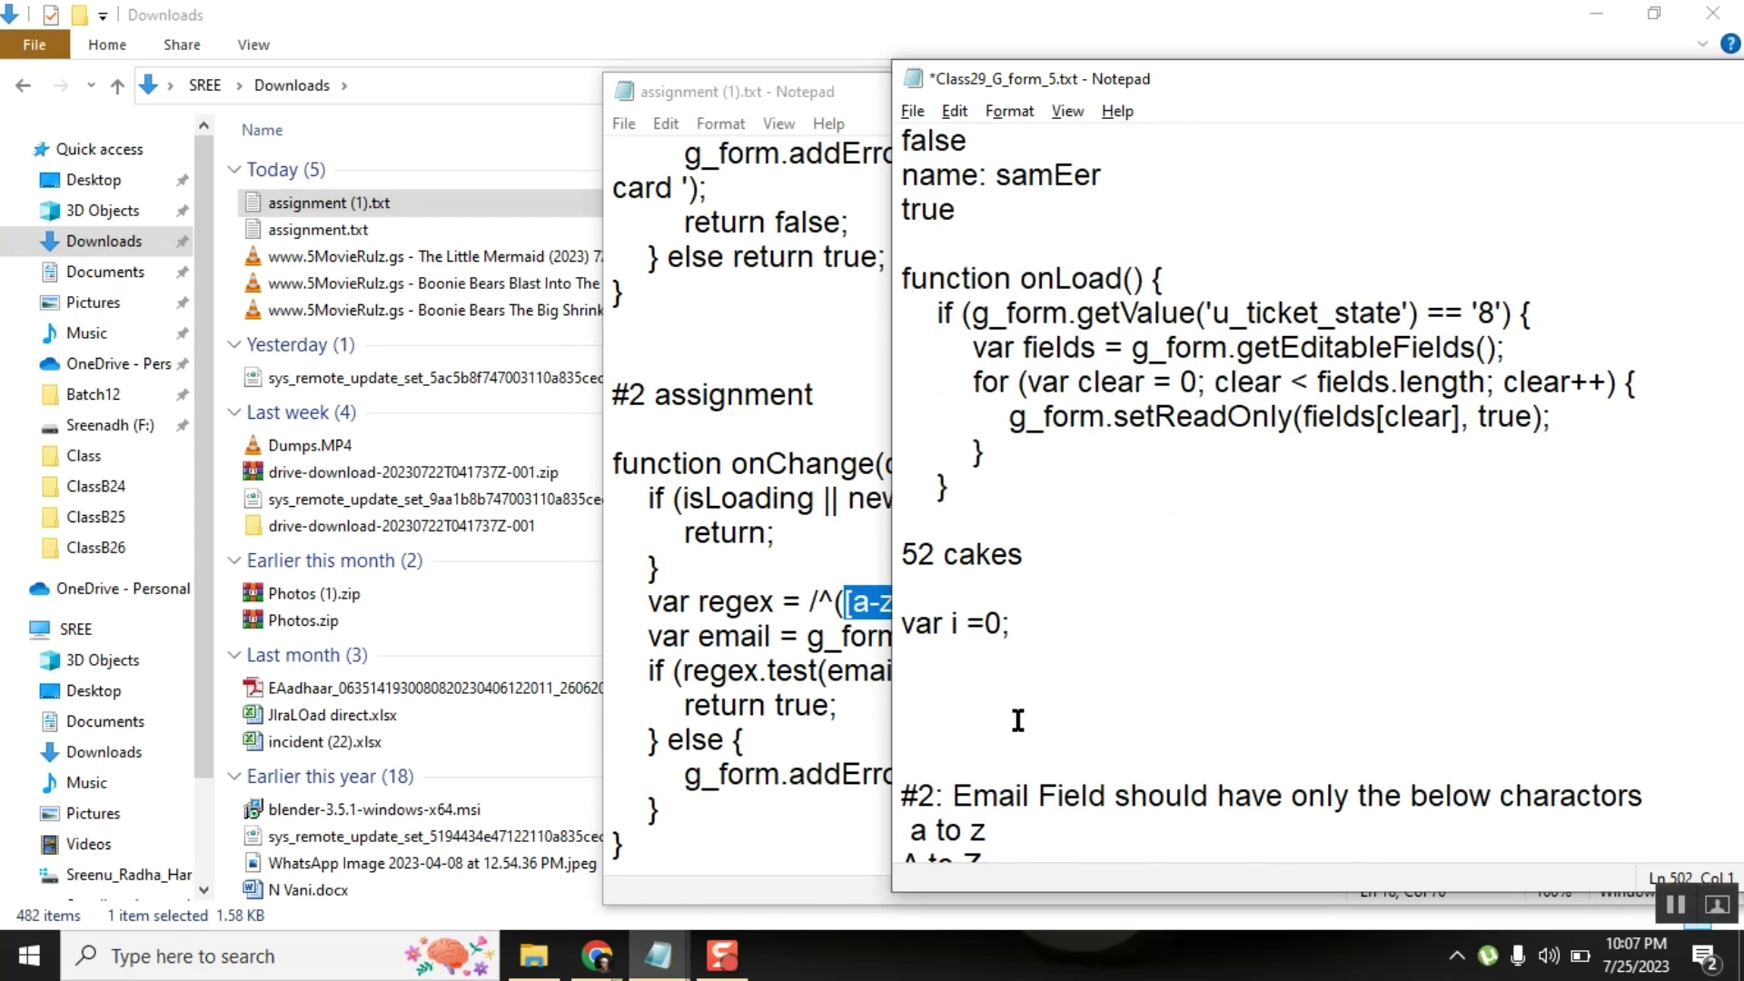
- Write the loop header 'for(i=0; i<=52; i++)' below 'var i =0;'
click(950, 679)
key(Return)
key(Up)
text(for()
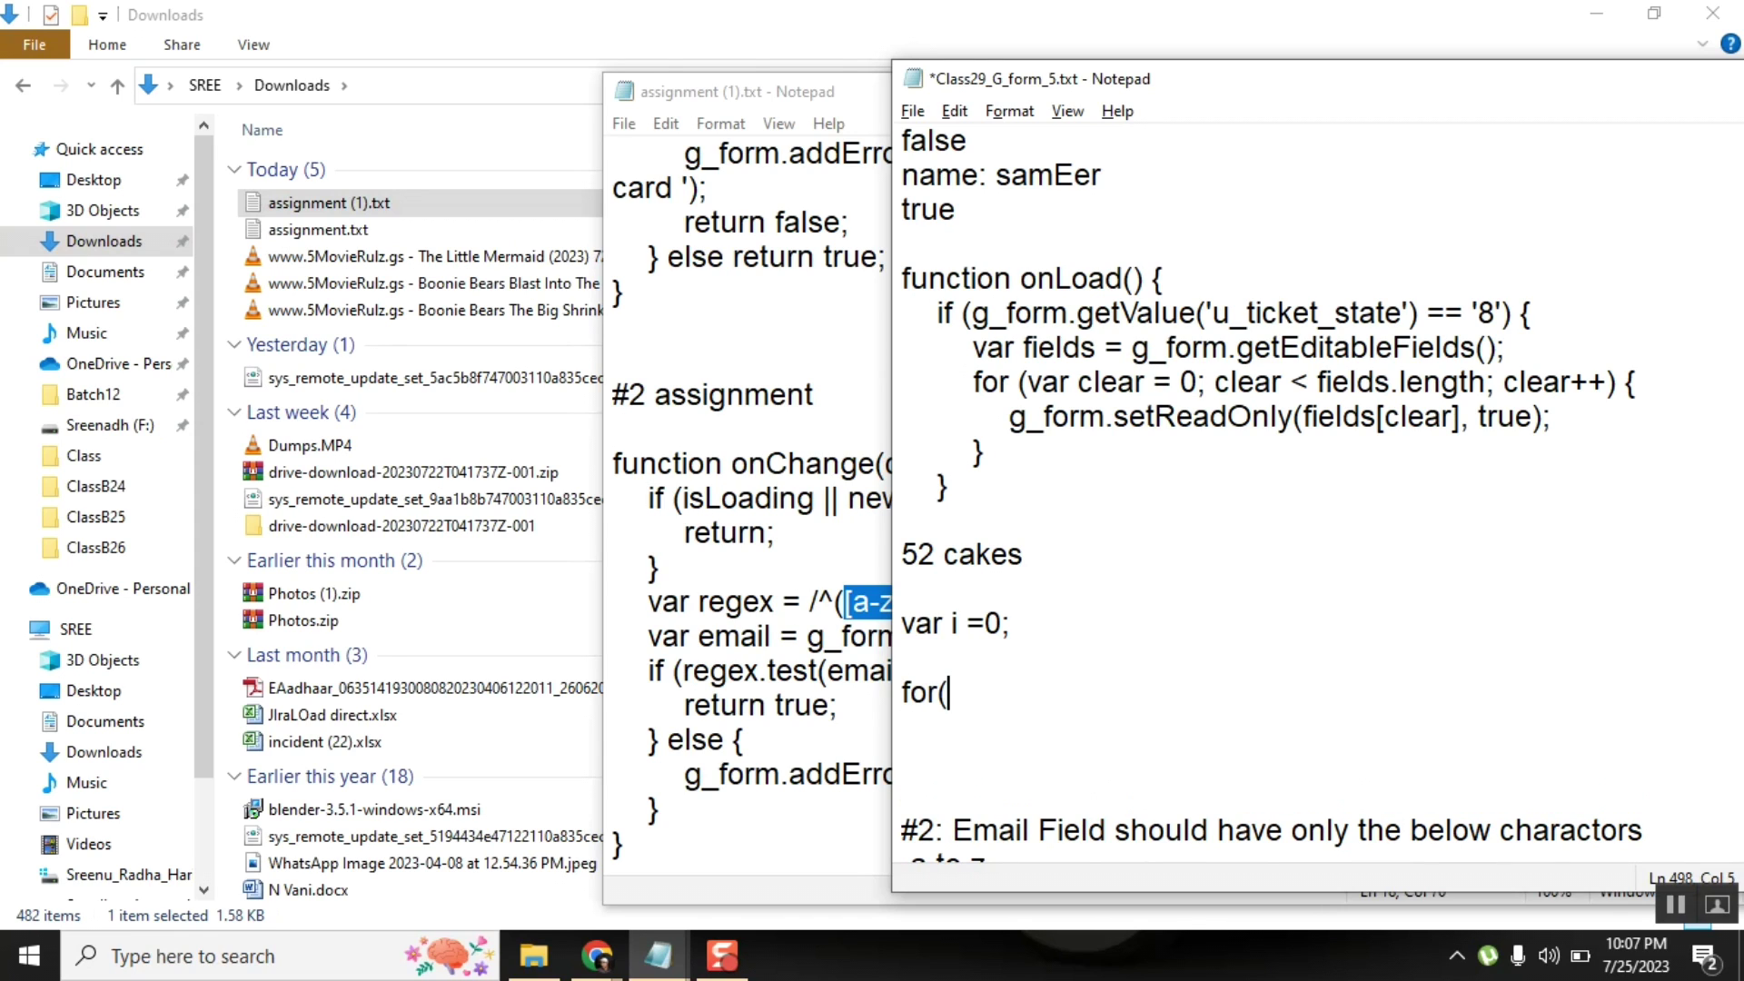
text(i=)
text(0,)
key(BackSpace)
key(BackSpace)
drag(952, 690, 1010, 690)
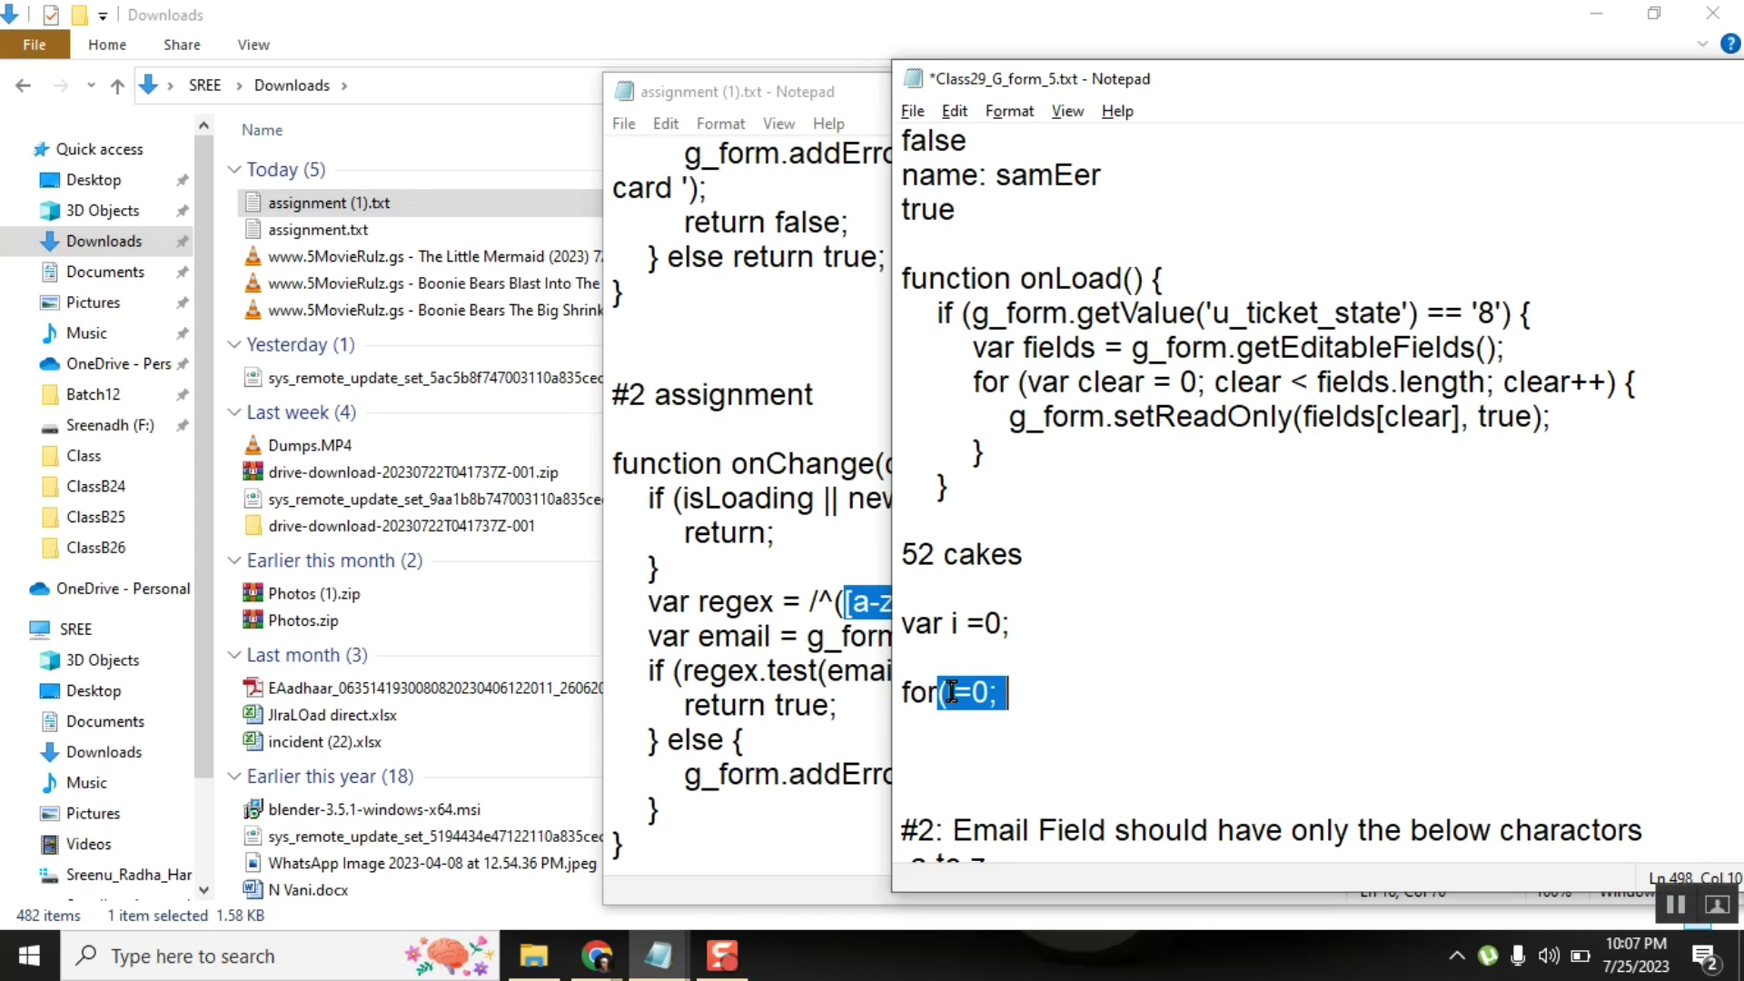
click(1024, 691)
text(i)
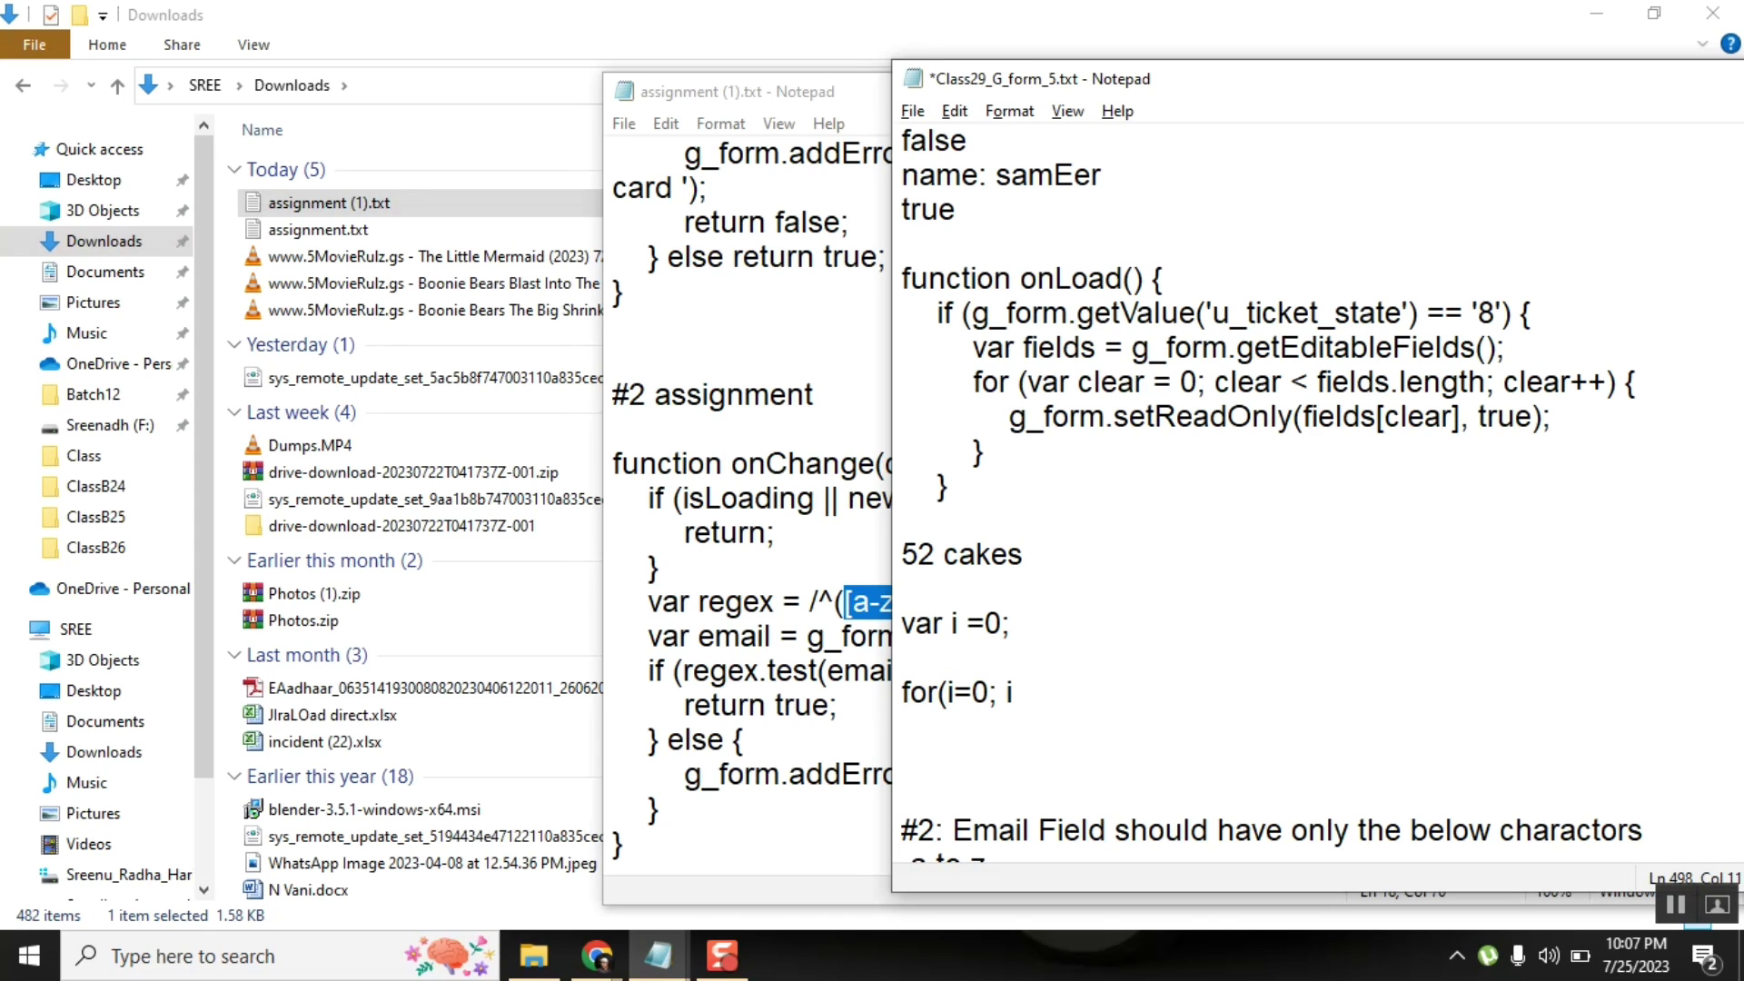
text(<5)
text(2)
key(Left)
text(=)
key(Right)
text(i)
text(++))
- Add the loop braces with the body 'give cake to i;'
key(Return)
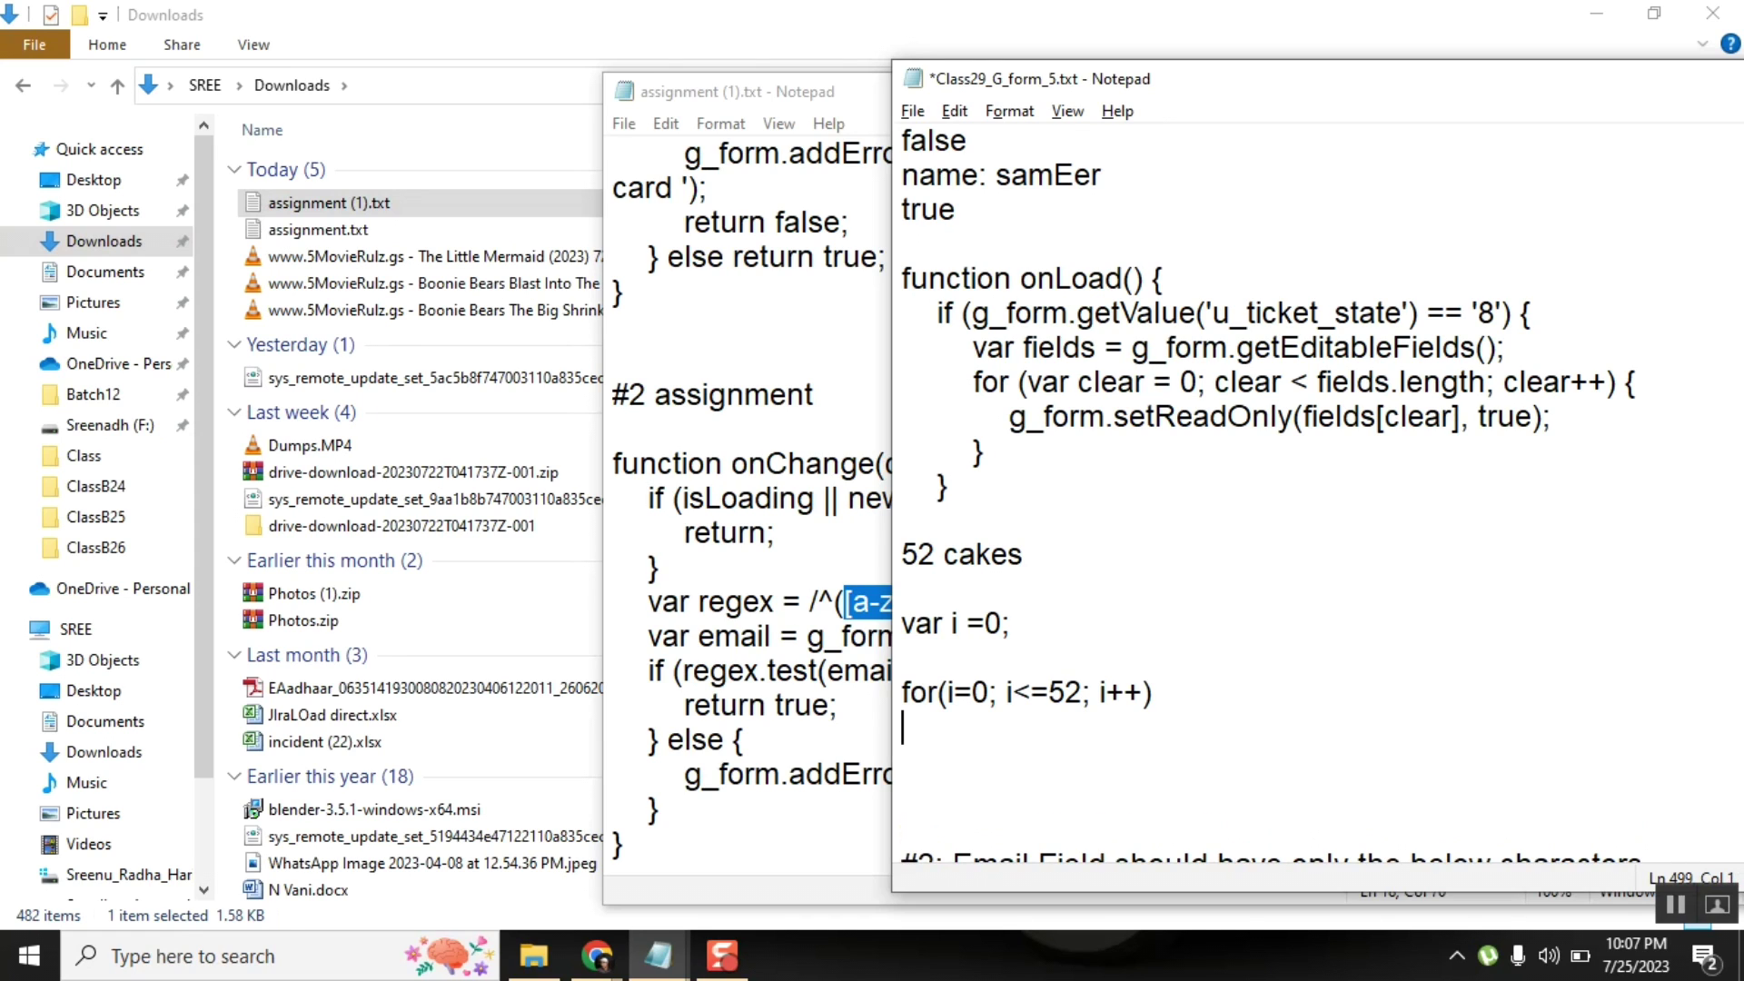
text({)
key(Return)
key(Return)
text(})
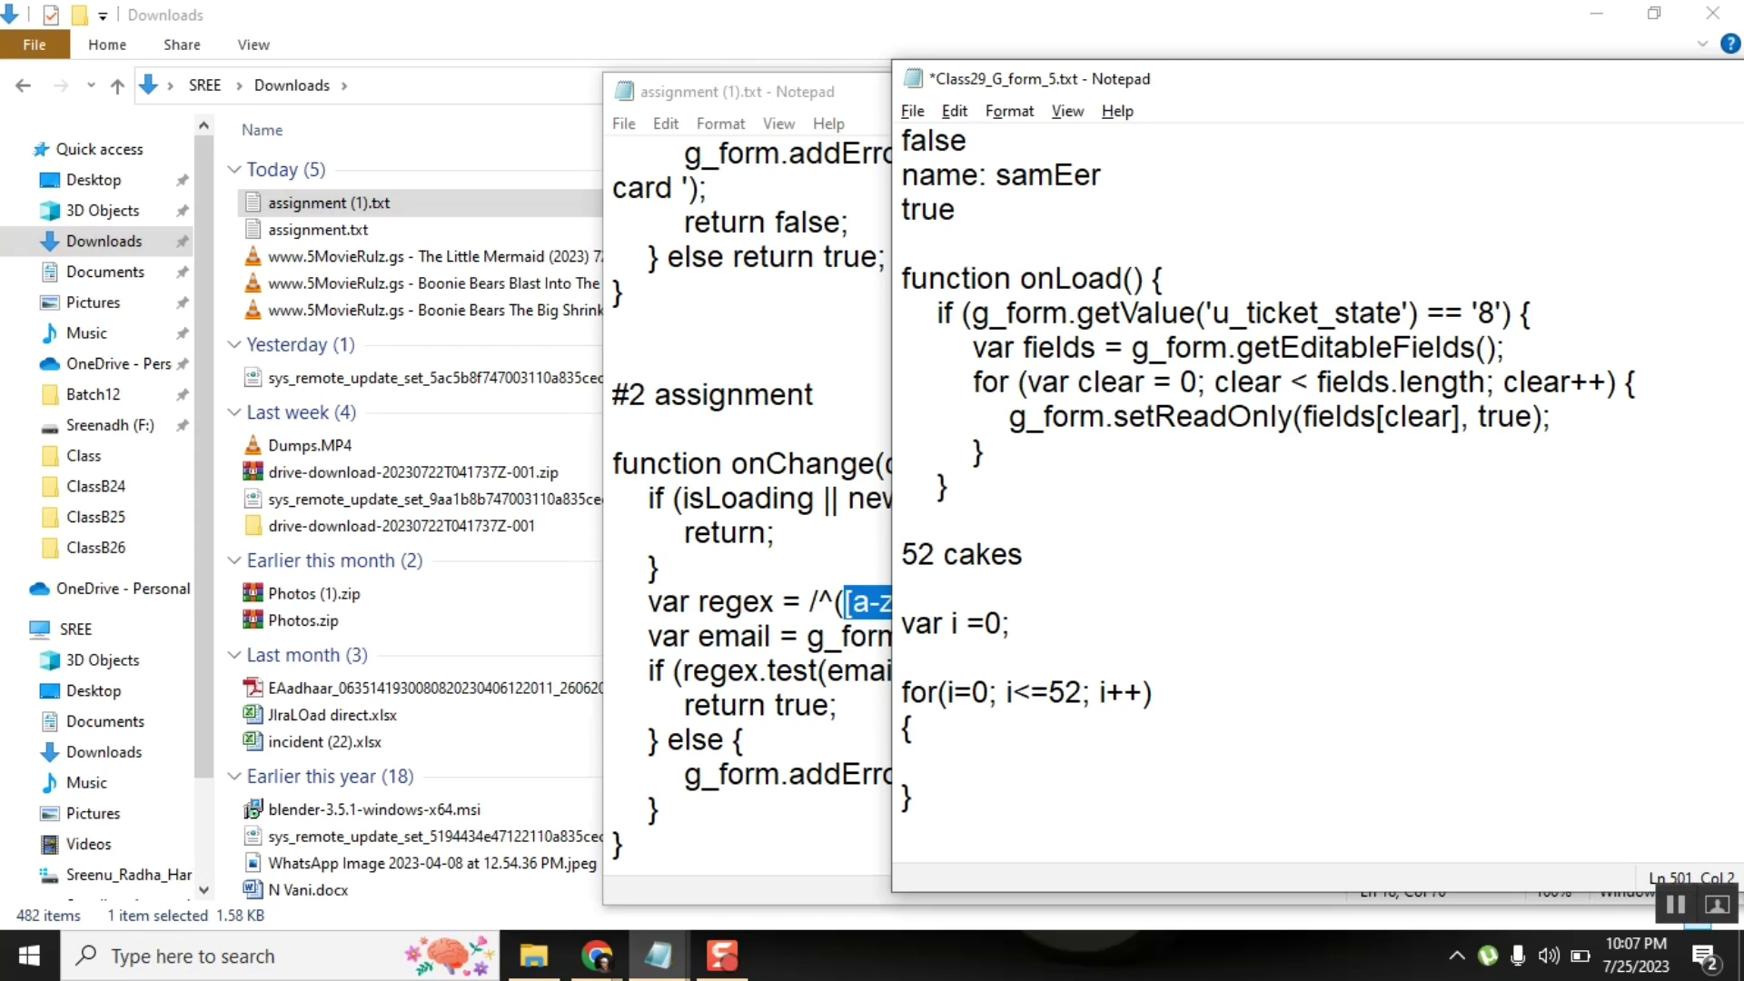
text(give )
text(ch)
key(BackSpace)
key(BackSpace)
text(cake t)
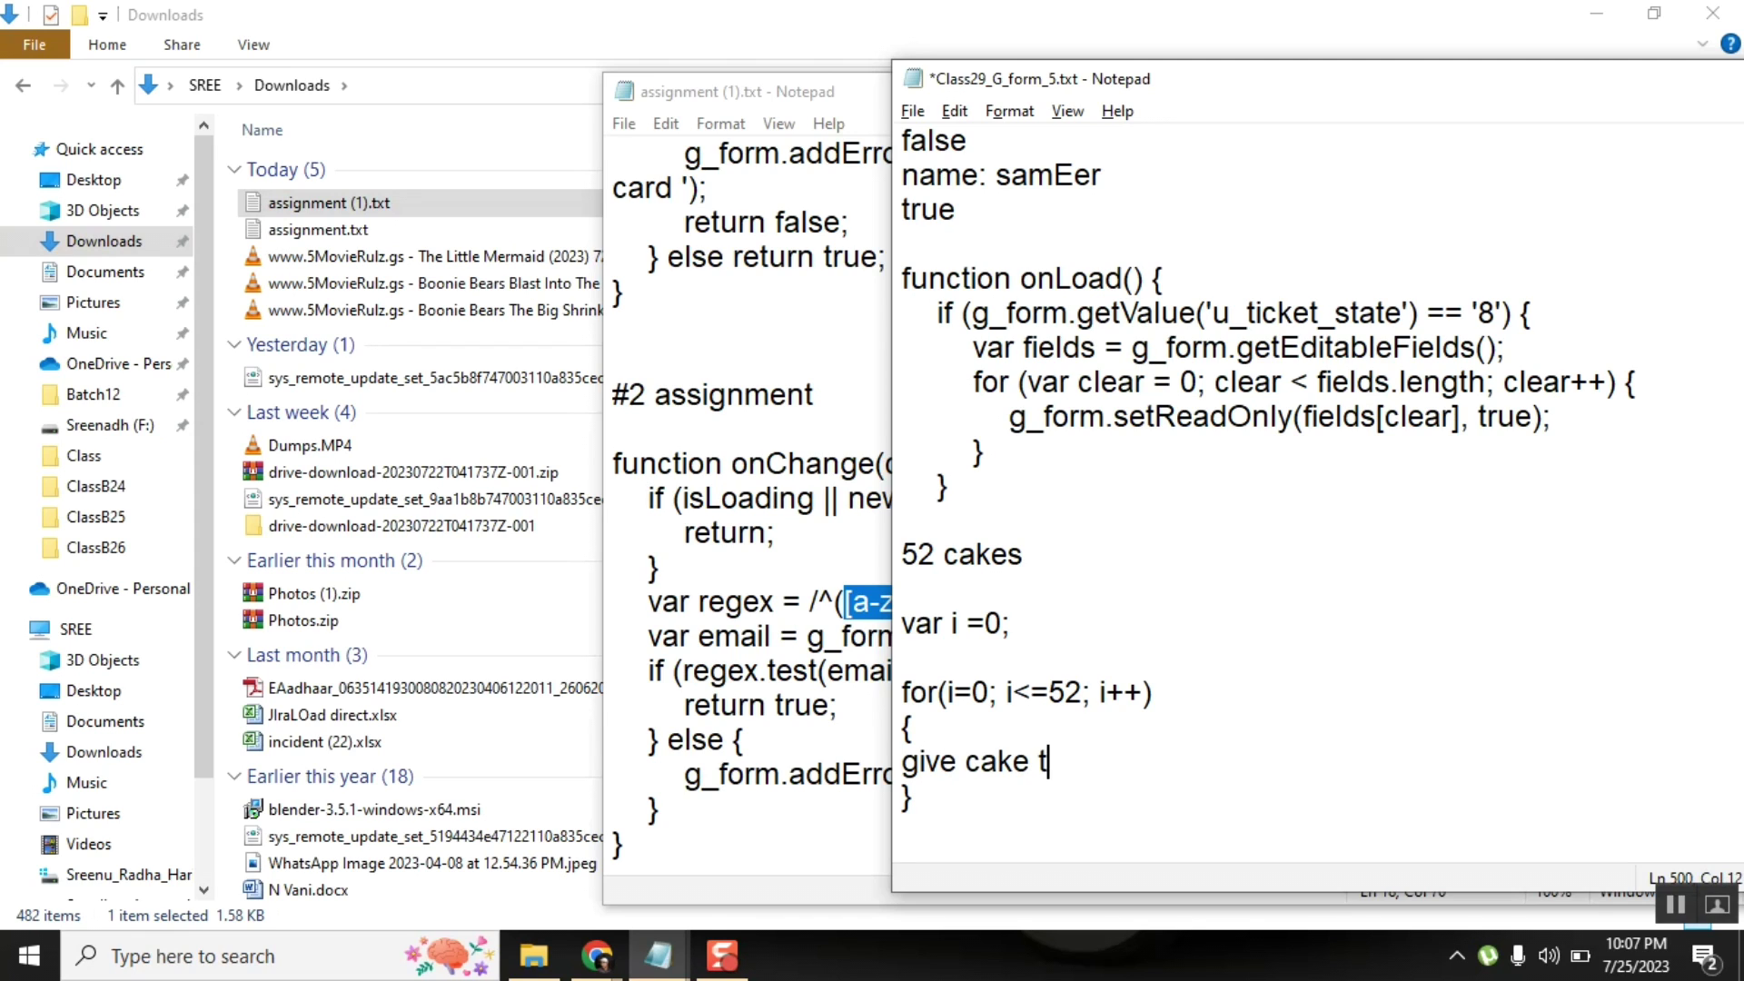
text(o i;)
key(Down)
- Highlight 'cake', 'for', the i=0 start and the i<=52 condition to explain the loop
key(Down)
key(Down)
key(Down)
key(Down)
key(Down)
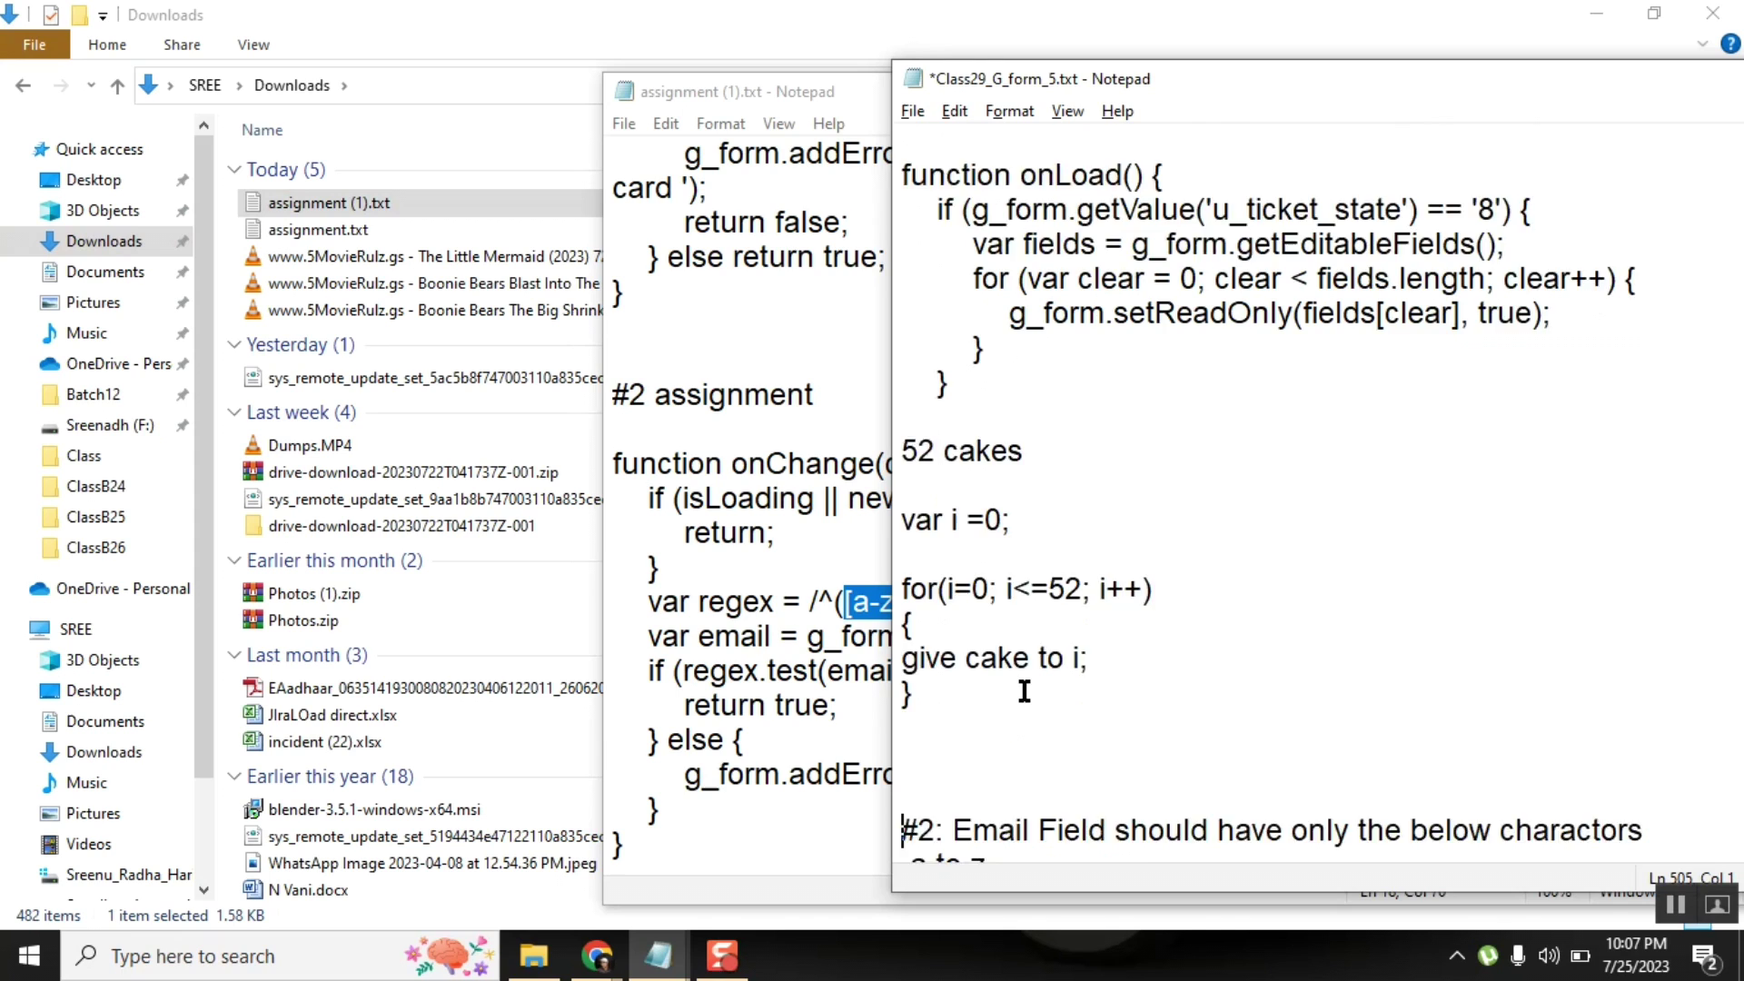
key(Down)
key(Down)
key(Down)
key(Down)
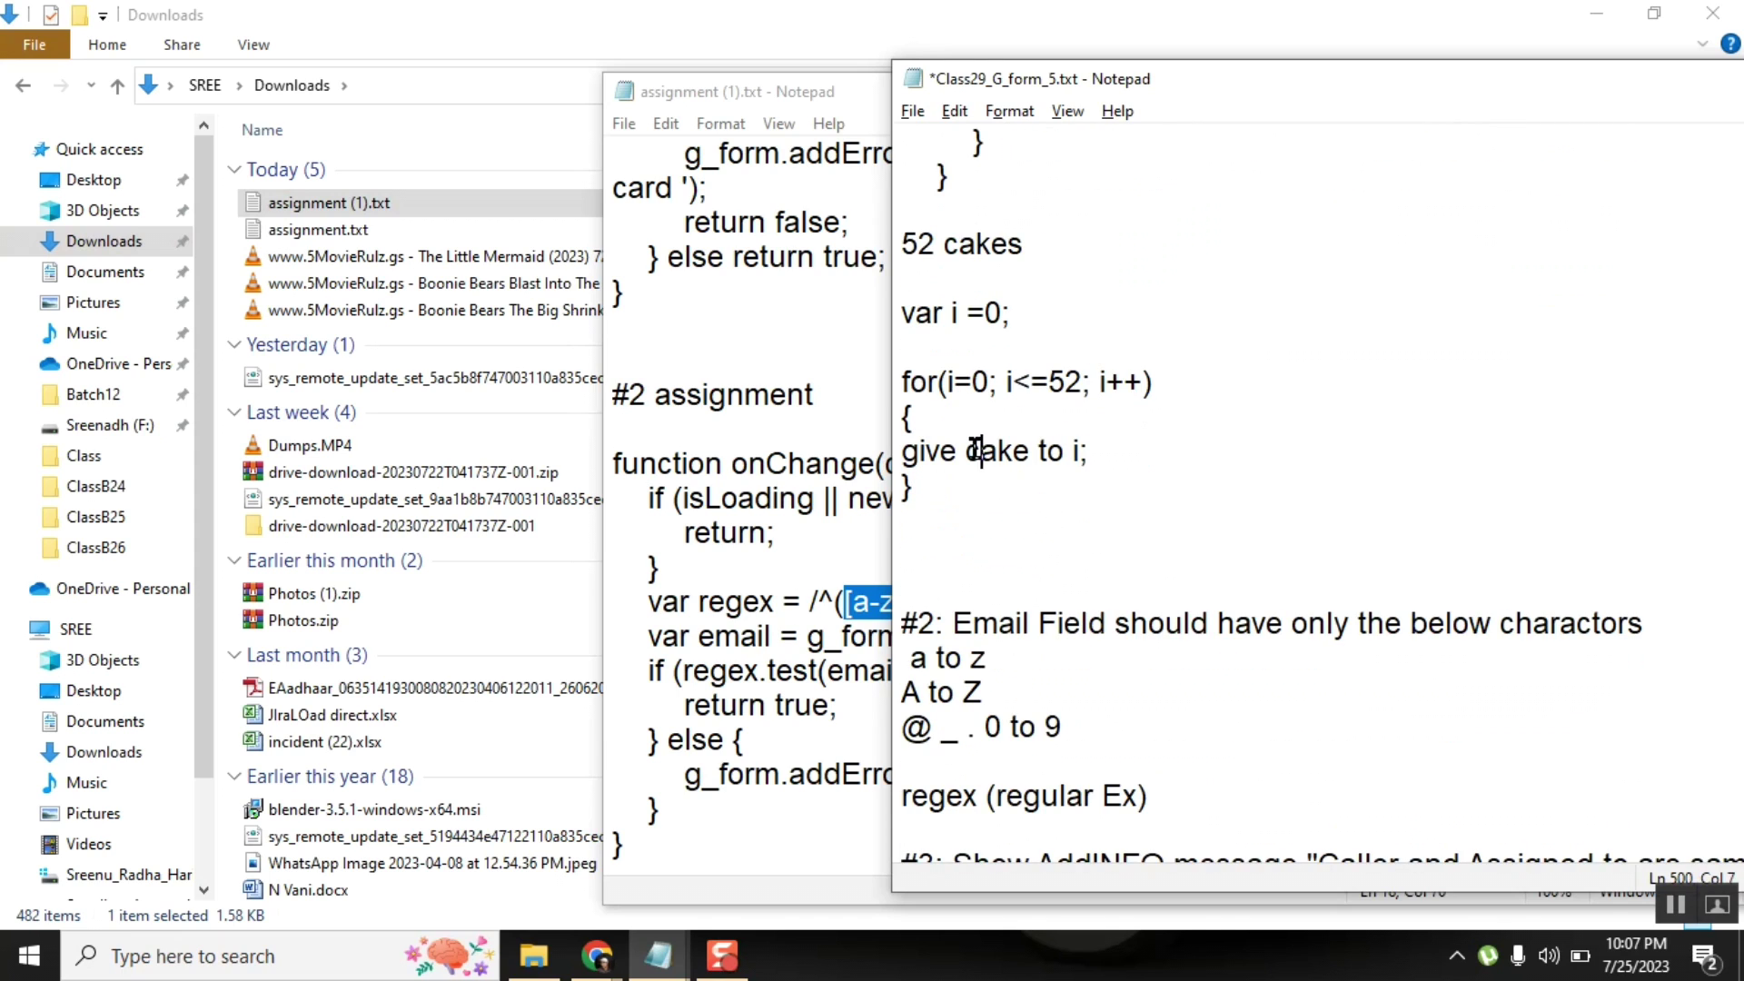
double_click(974, 450)
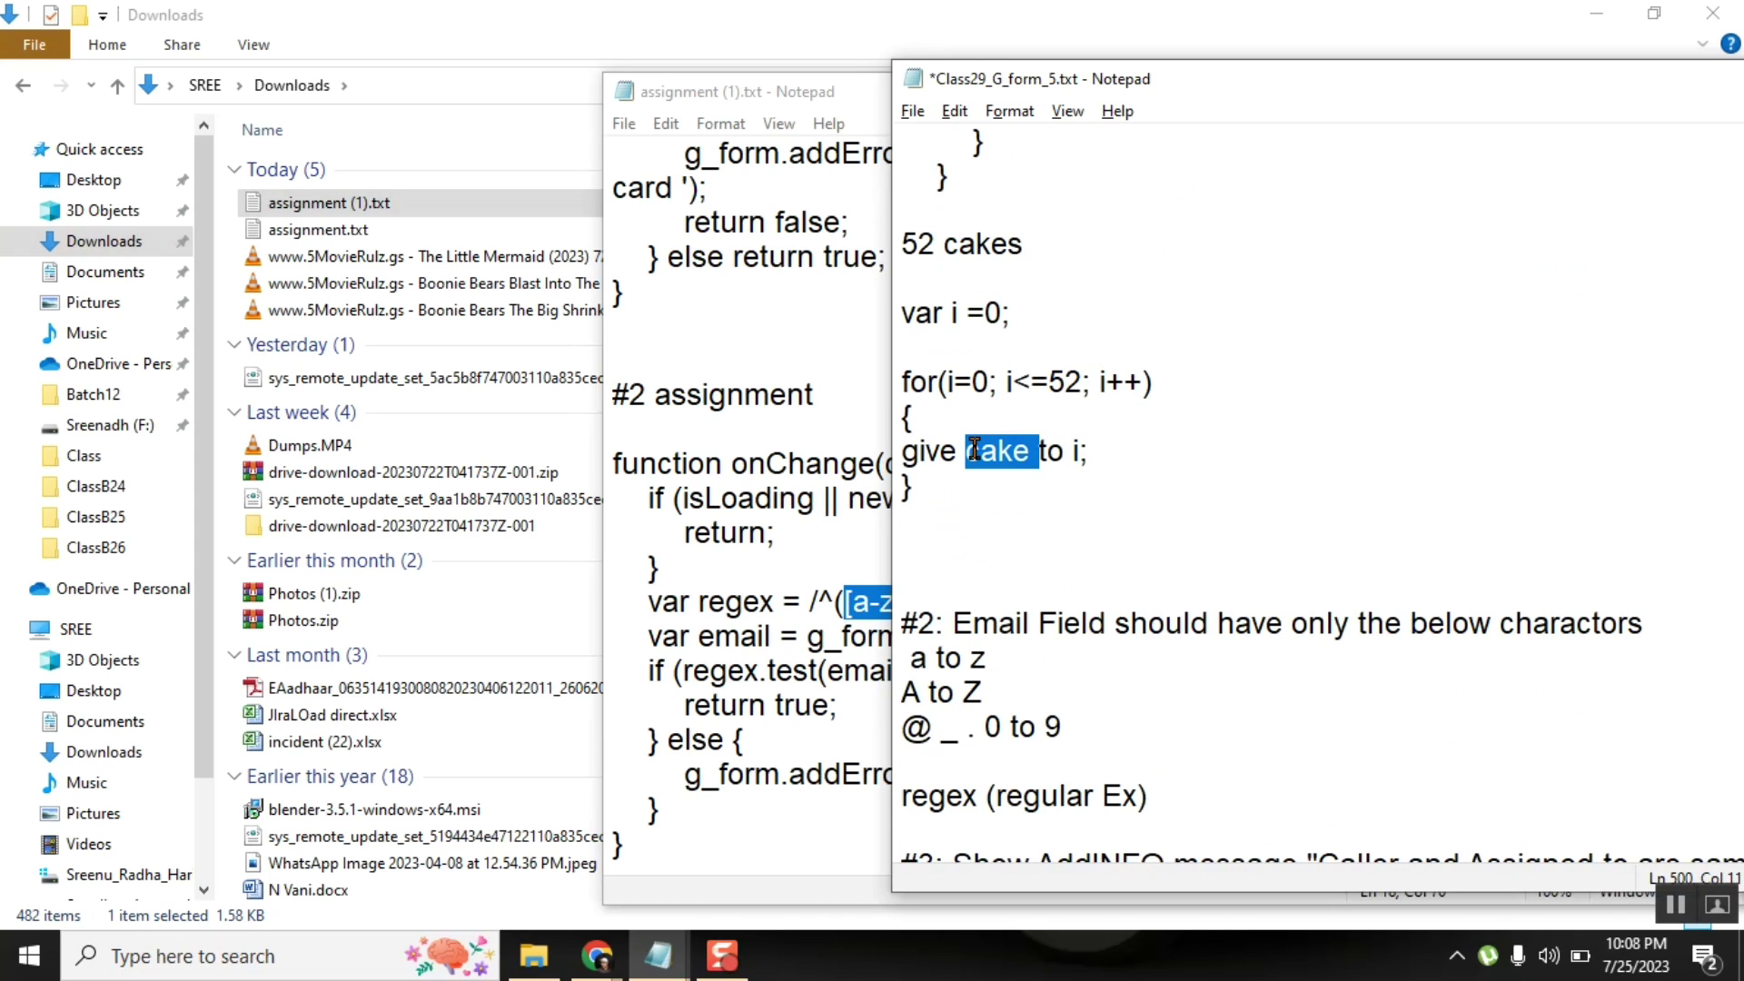
click(977, 344)
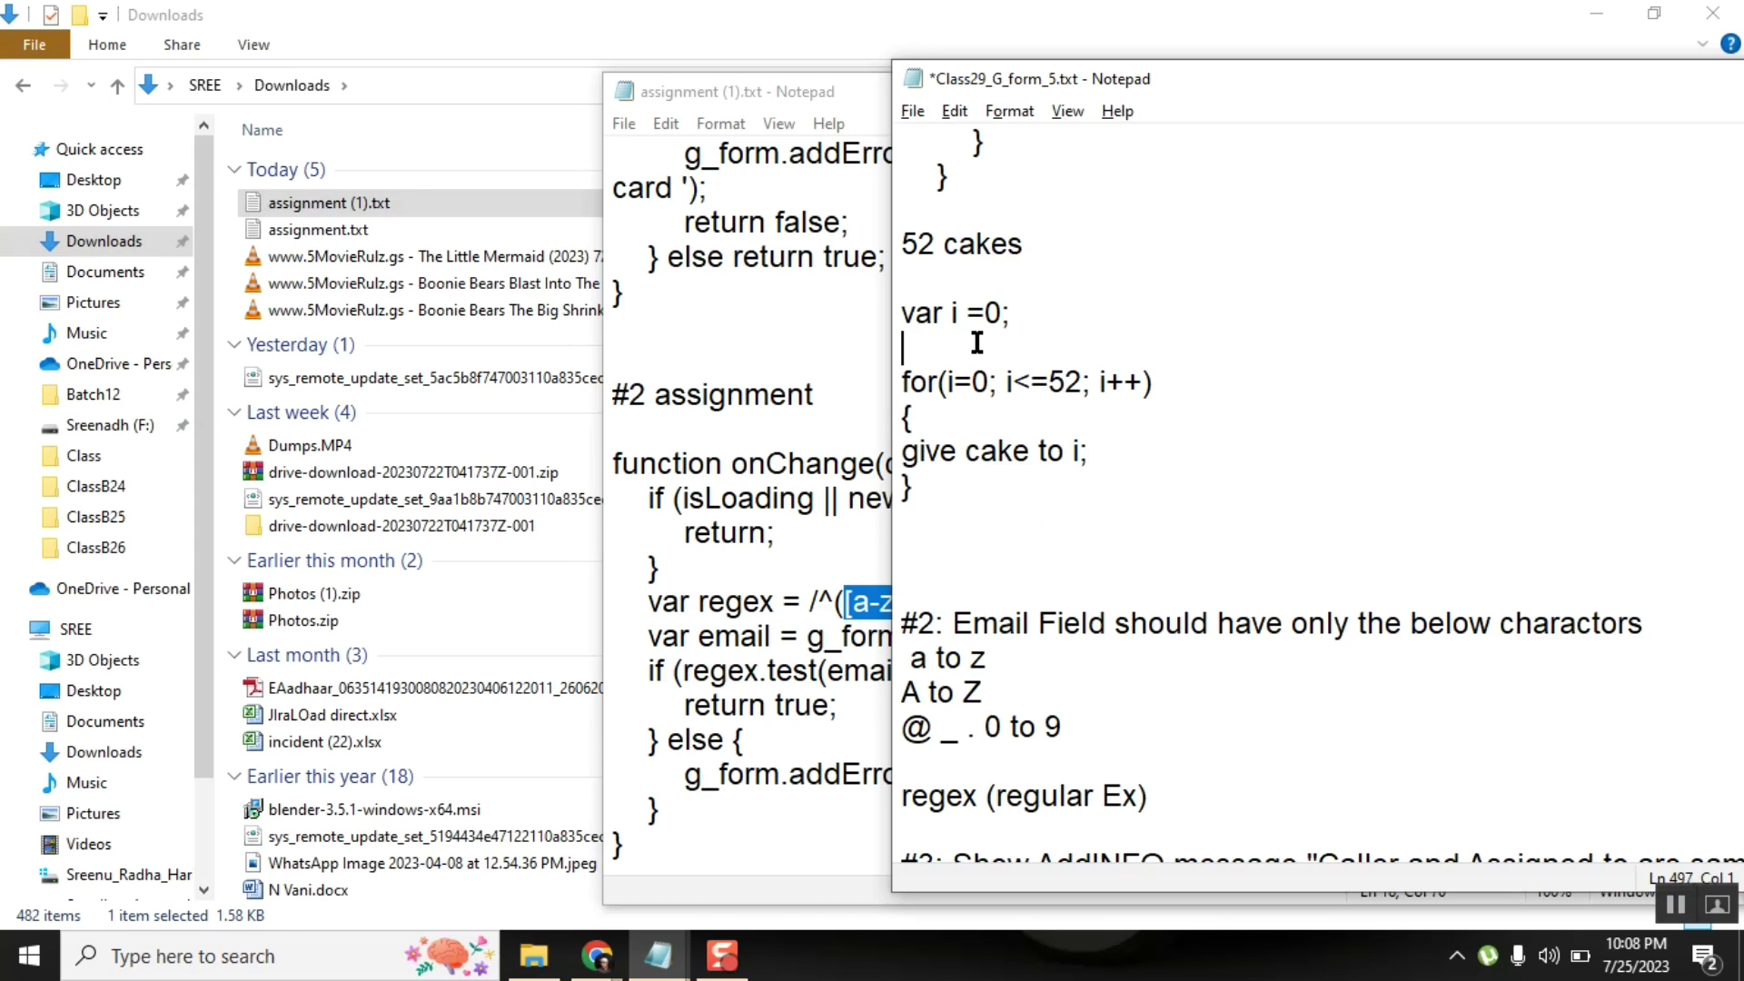
double_click(907, 376)
double_click(964, 377)
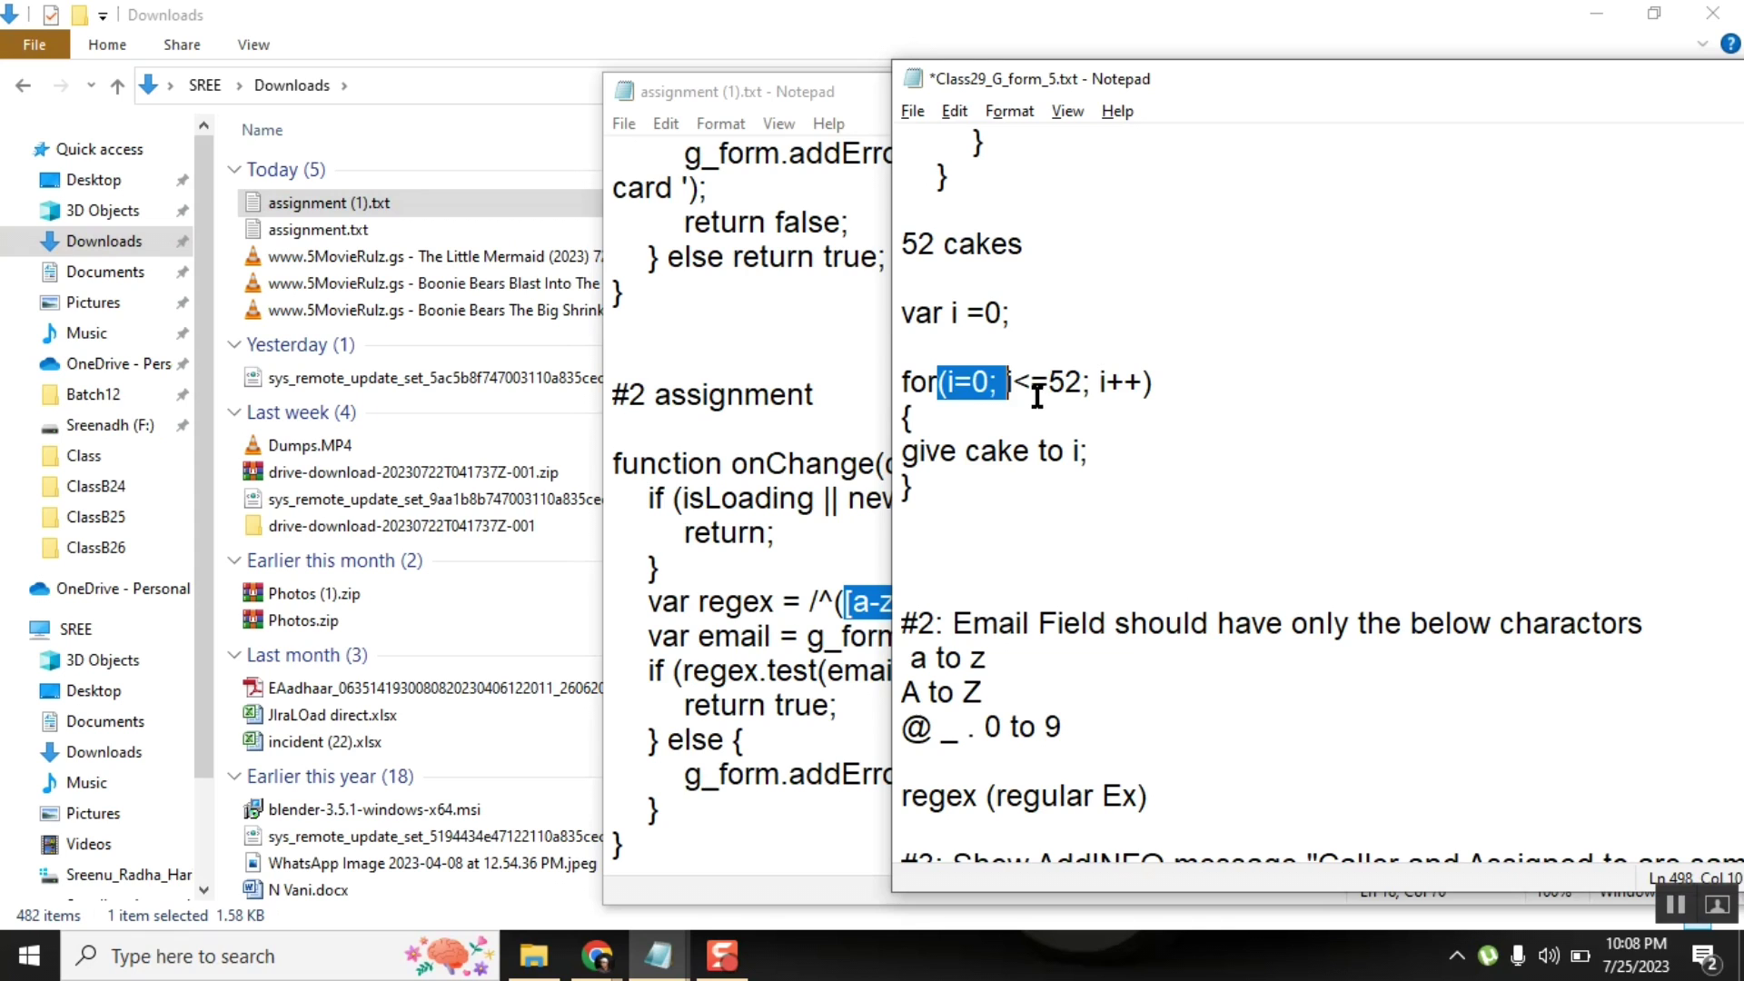
drag(1006, 383, 1101, 382)
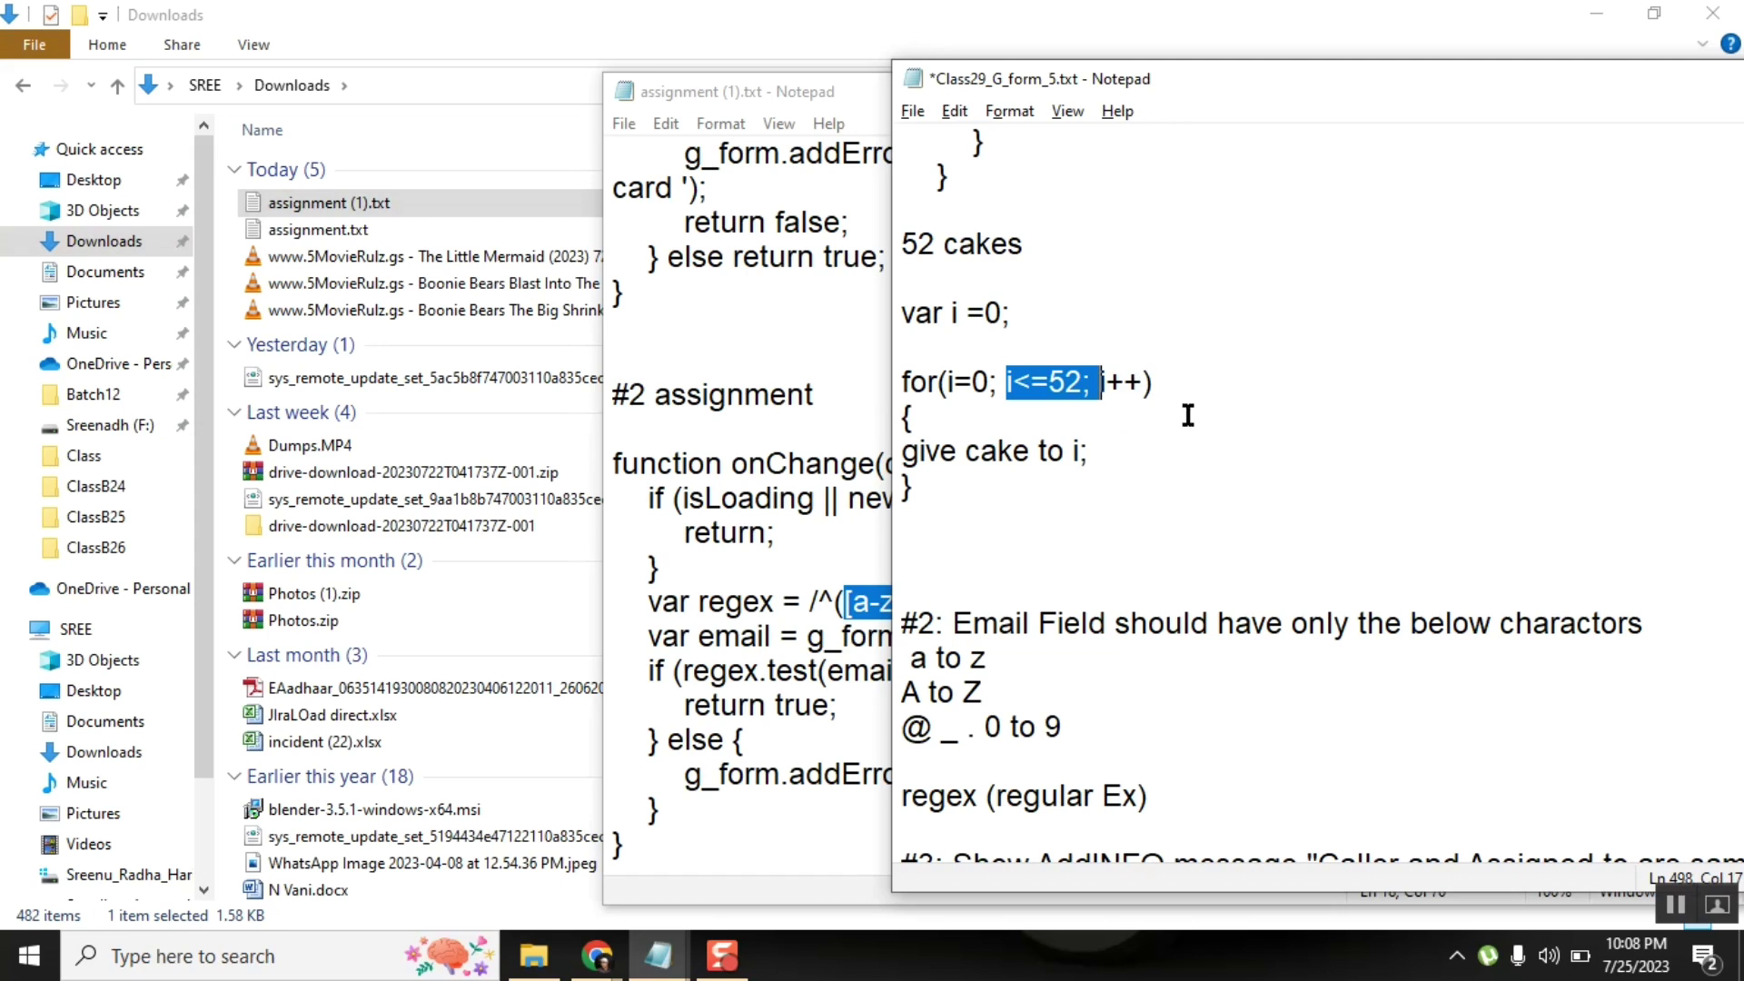
click(1142, 383)
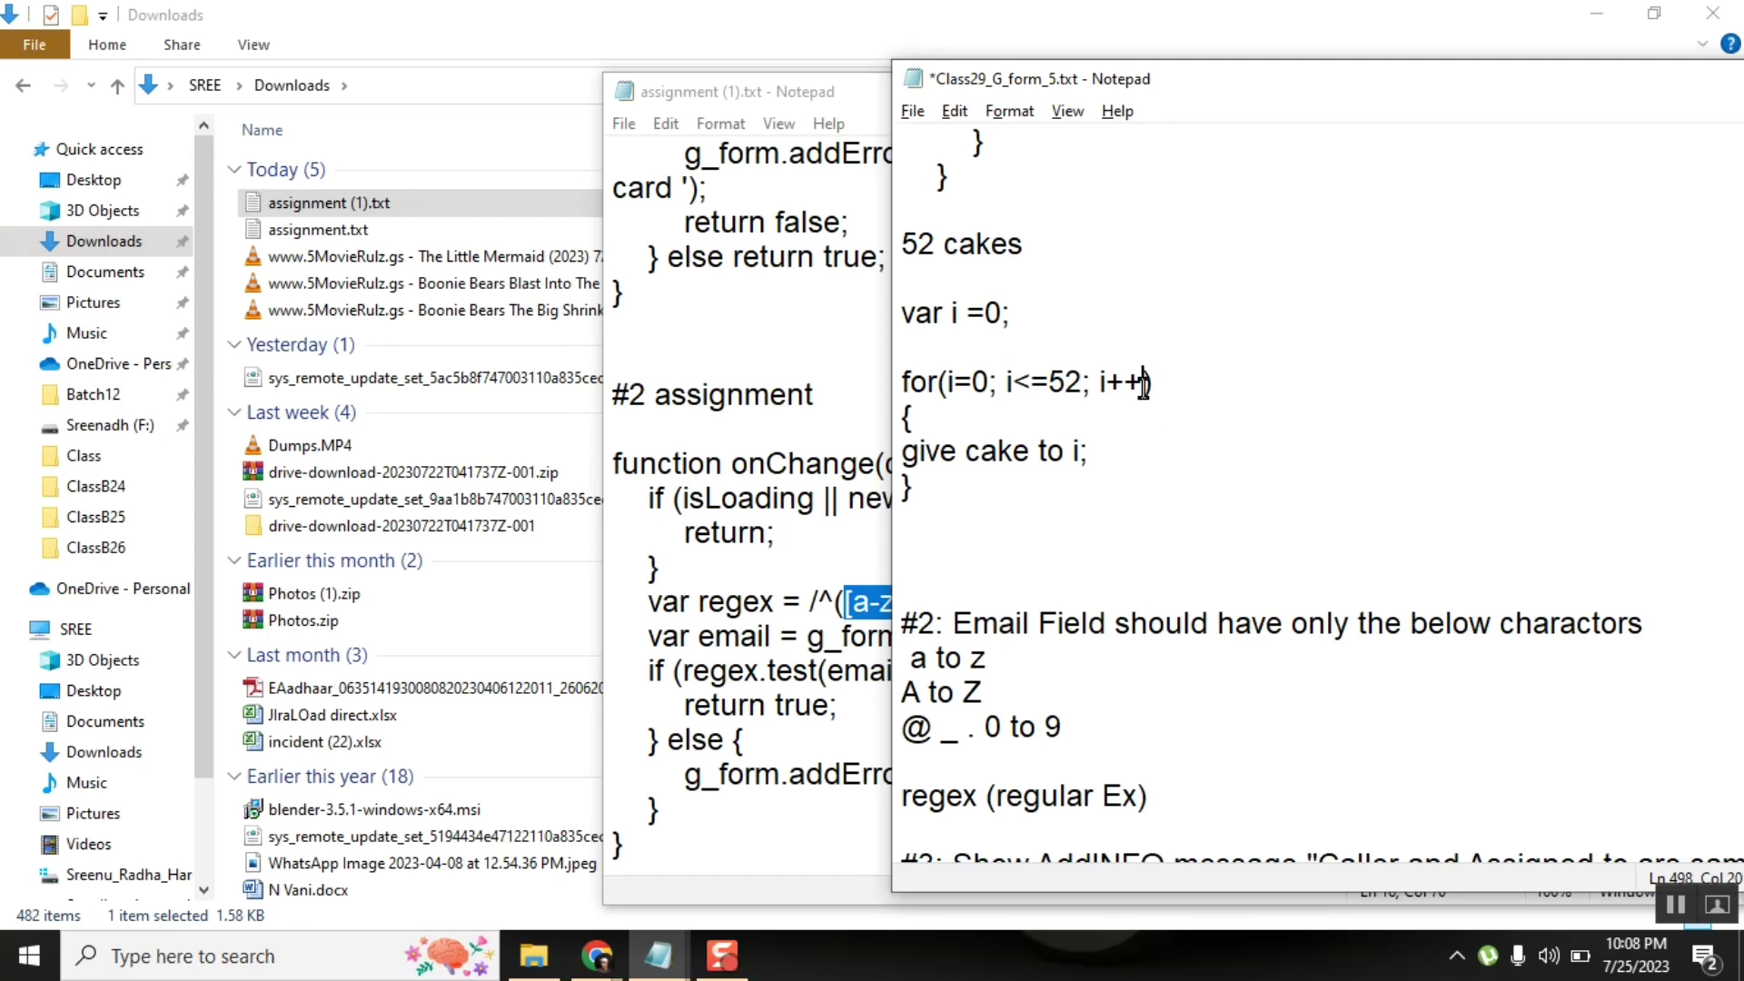
double_click(978, 380)
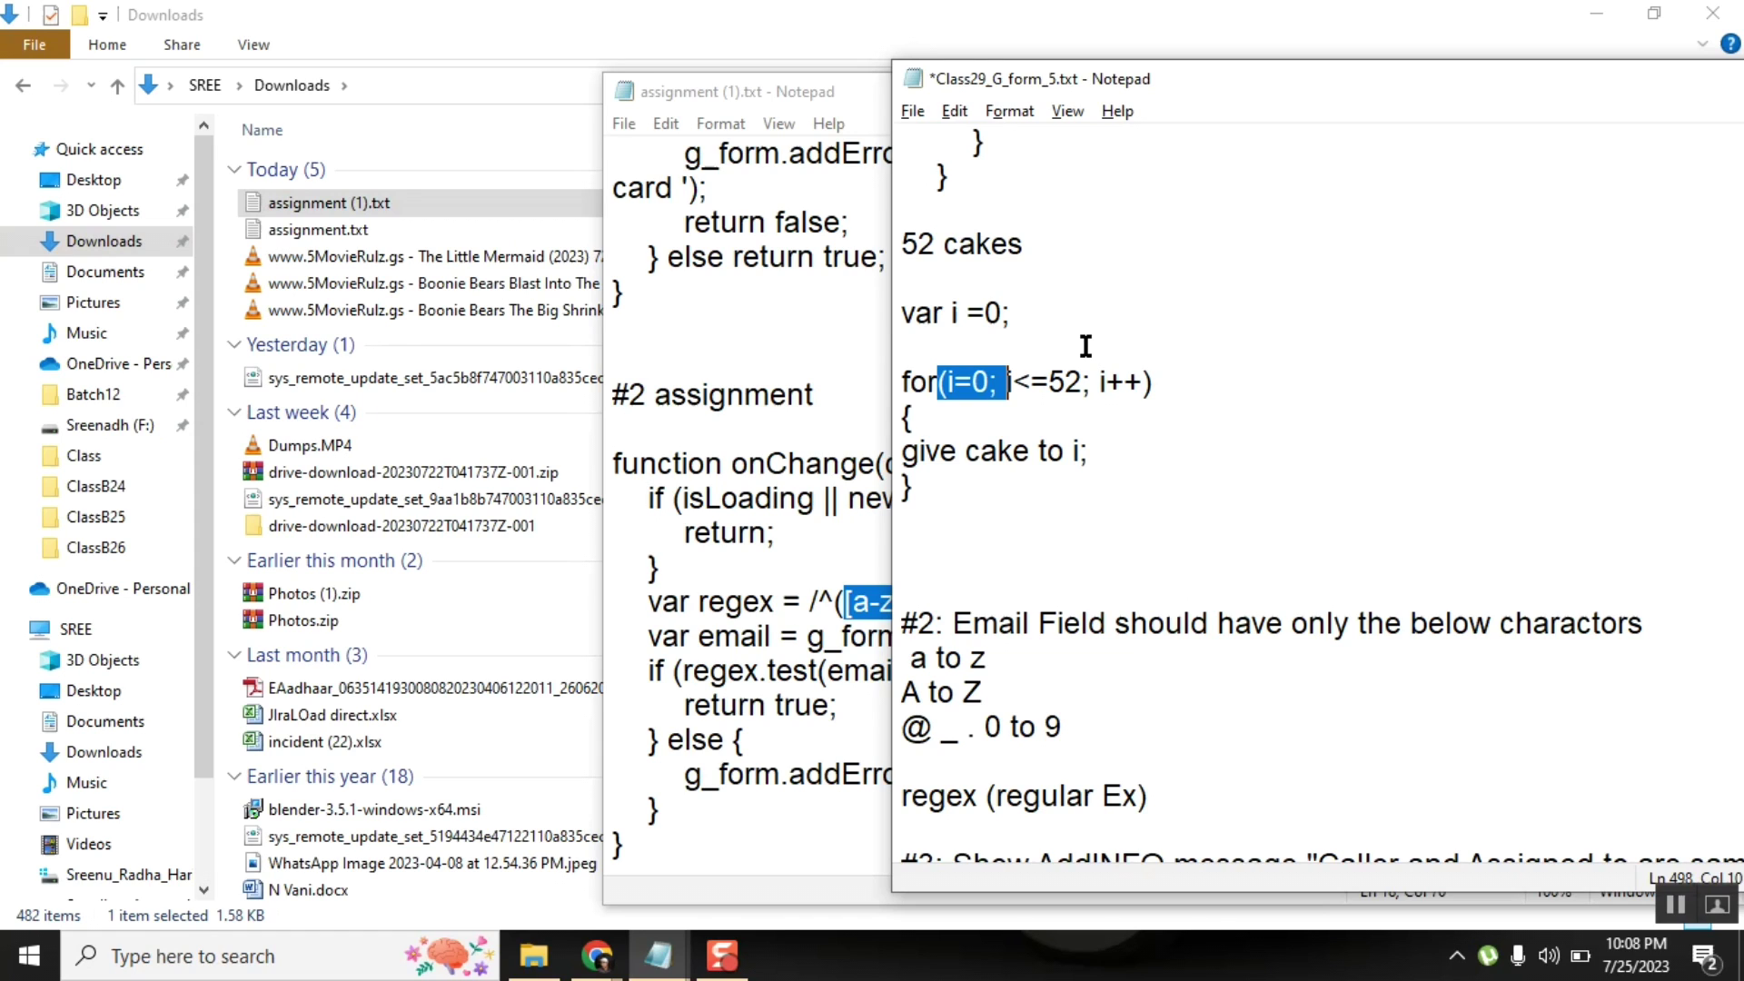
click(961, 382)
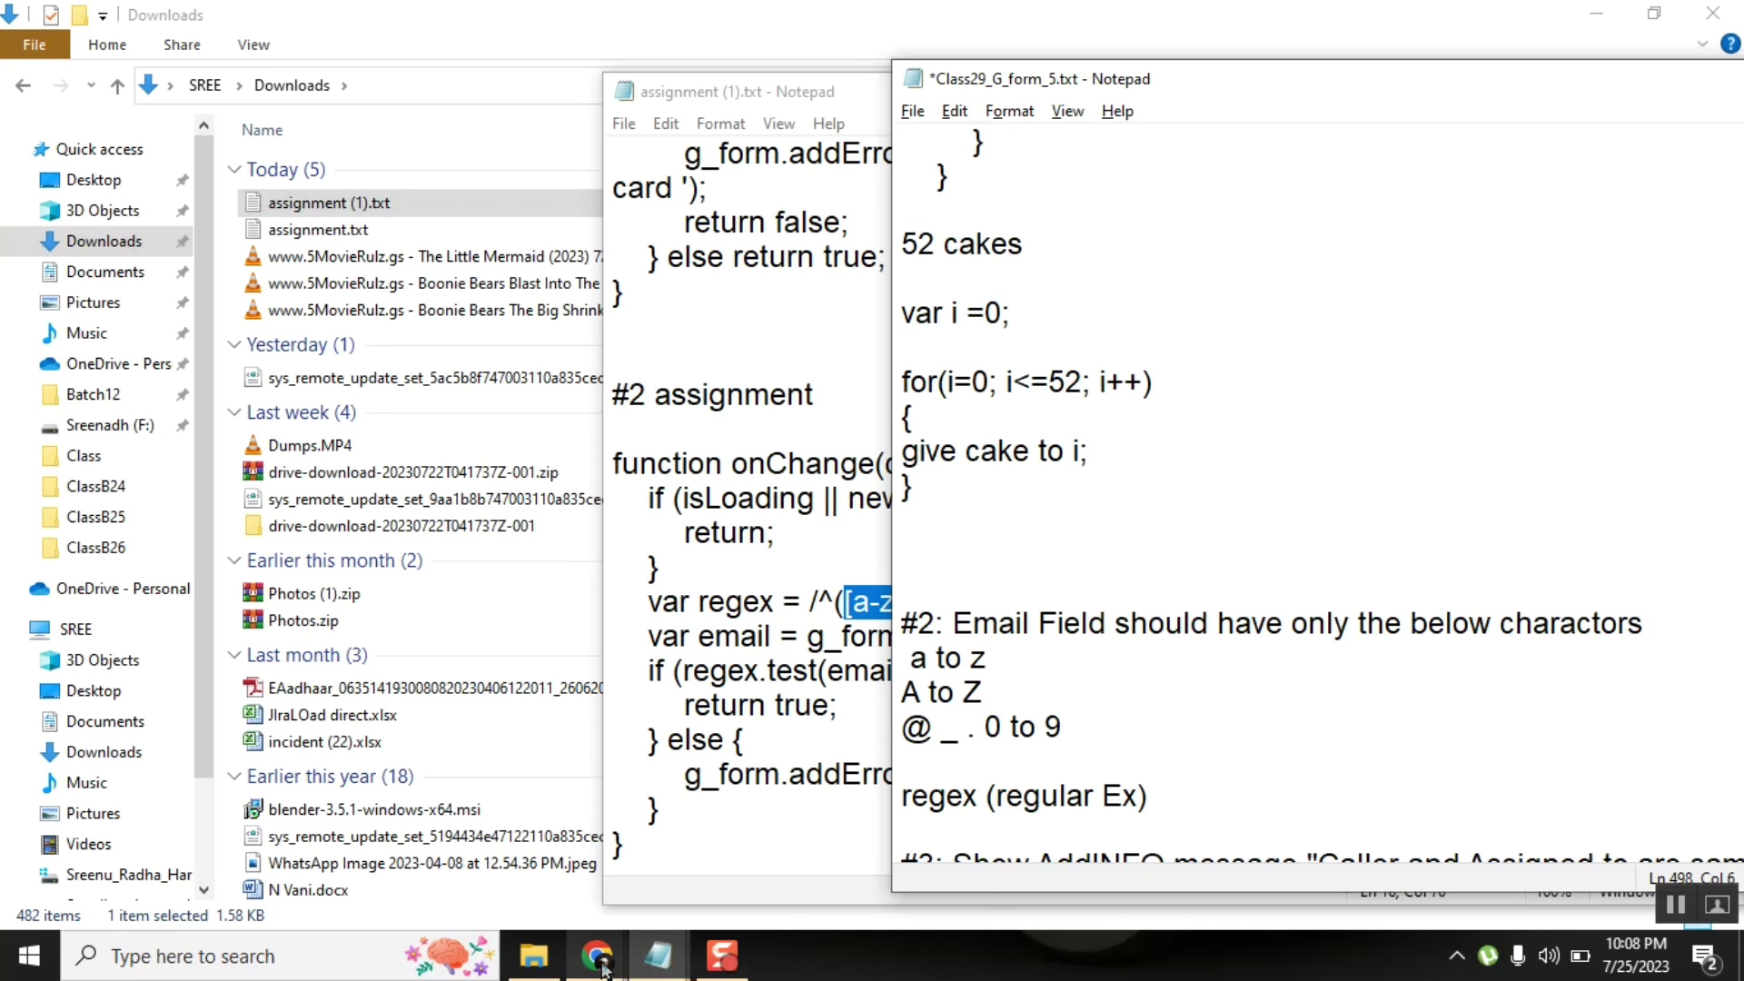
mouse_move(596, 956)
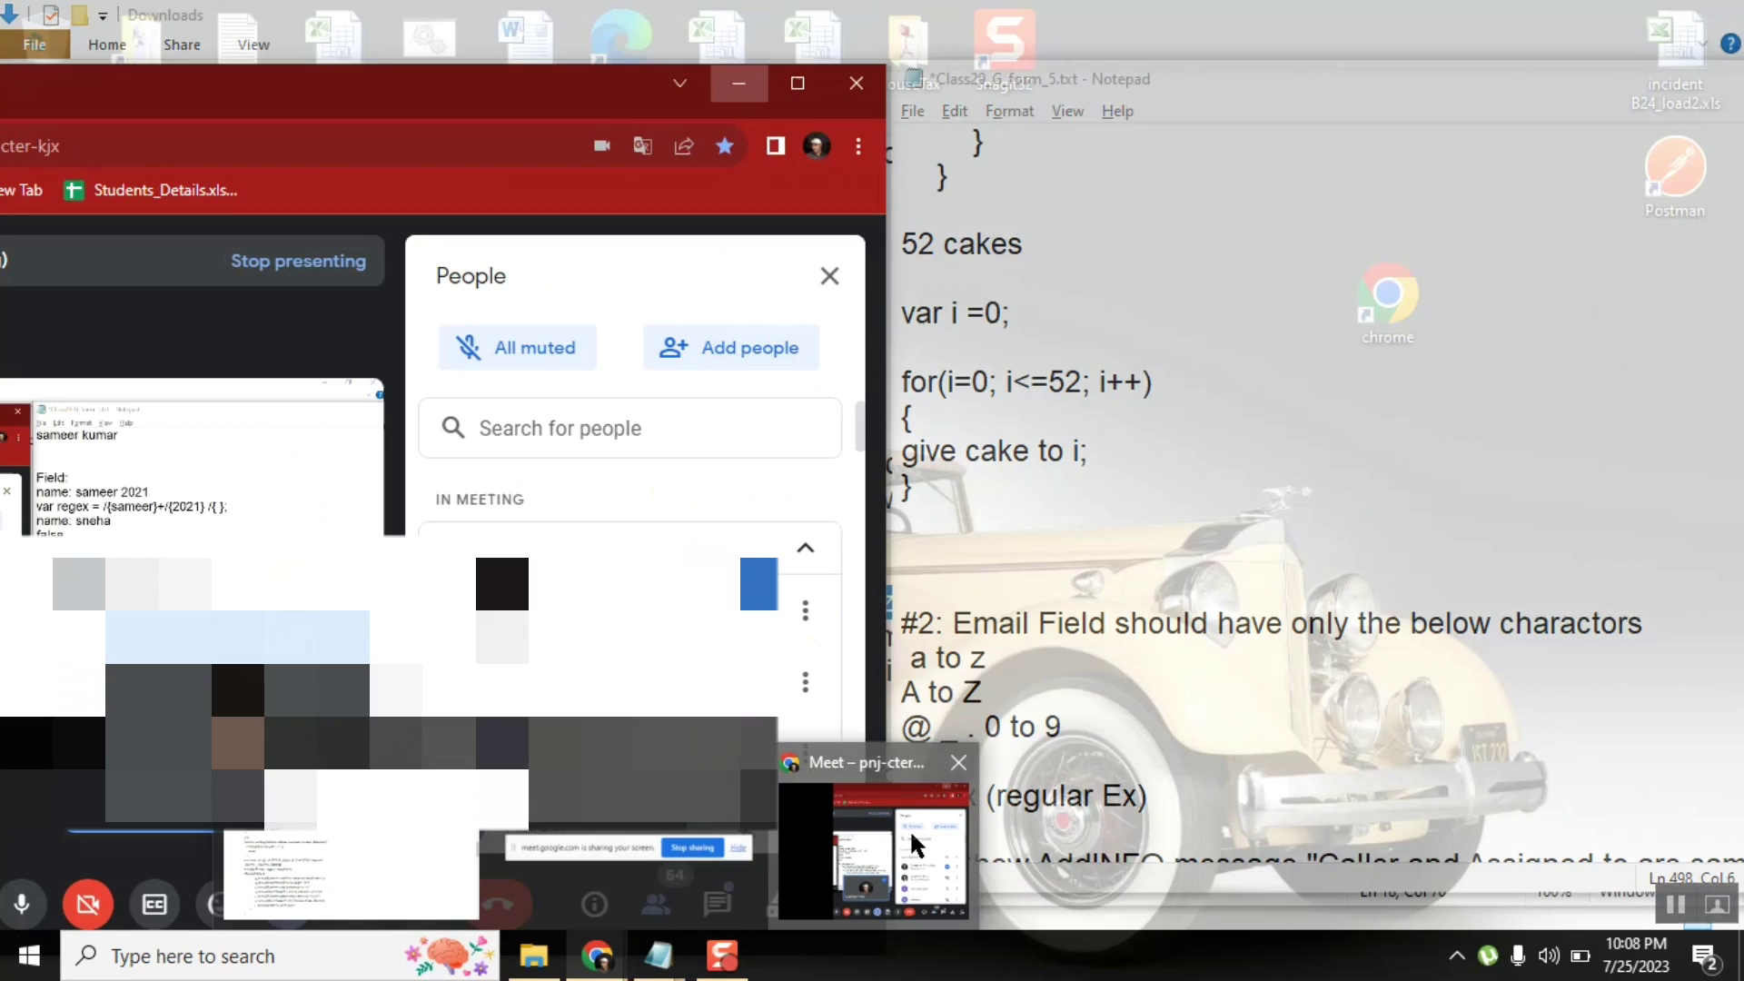
- Raise the Meet window, then highlight the i in 'give cake to i'
click(908, 828)
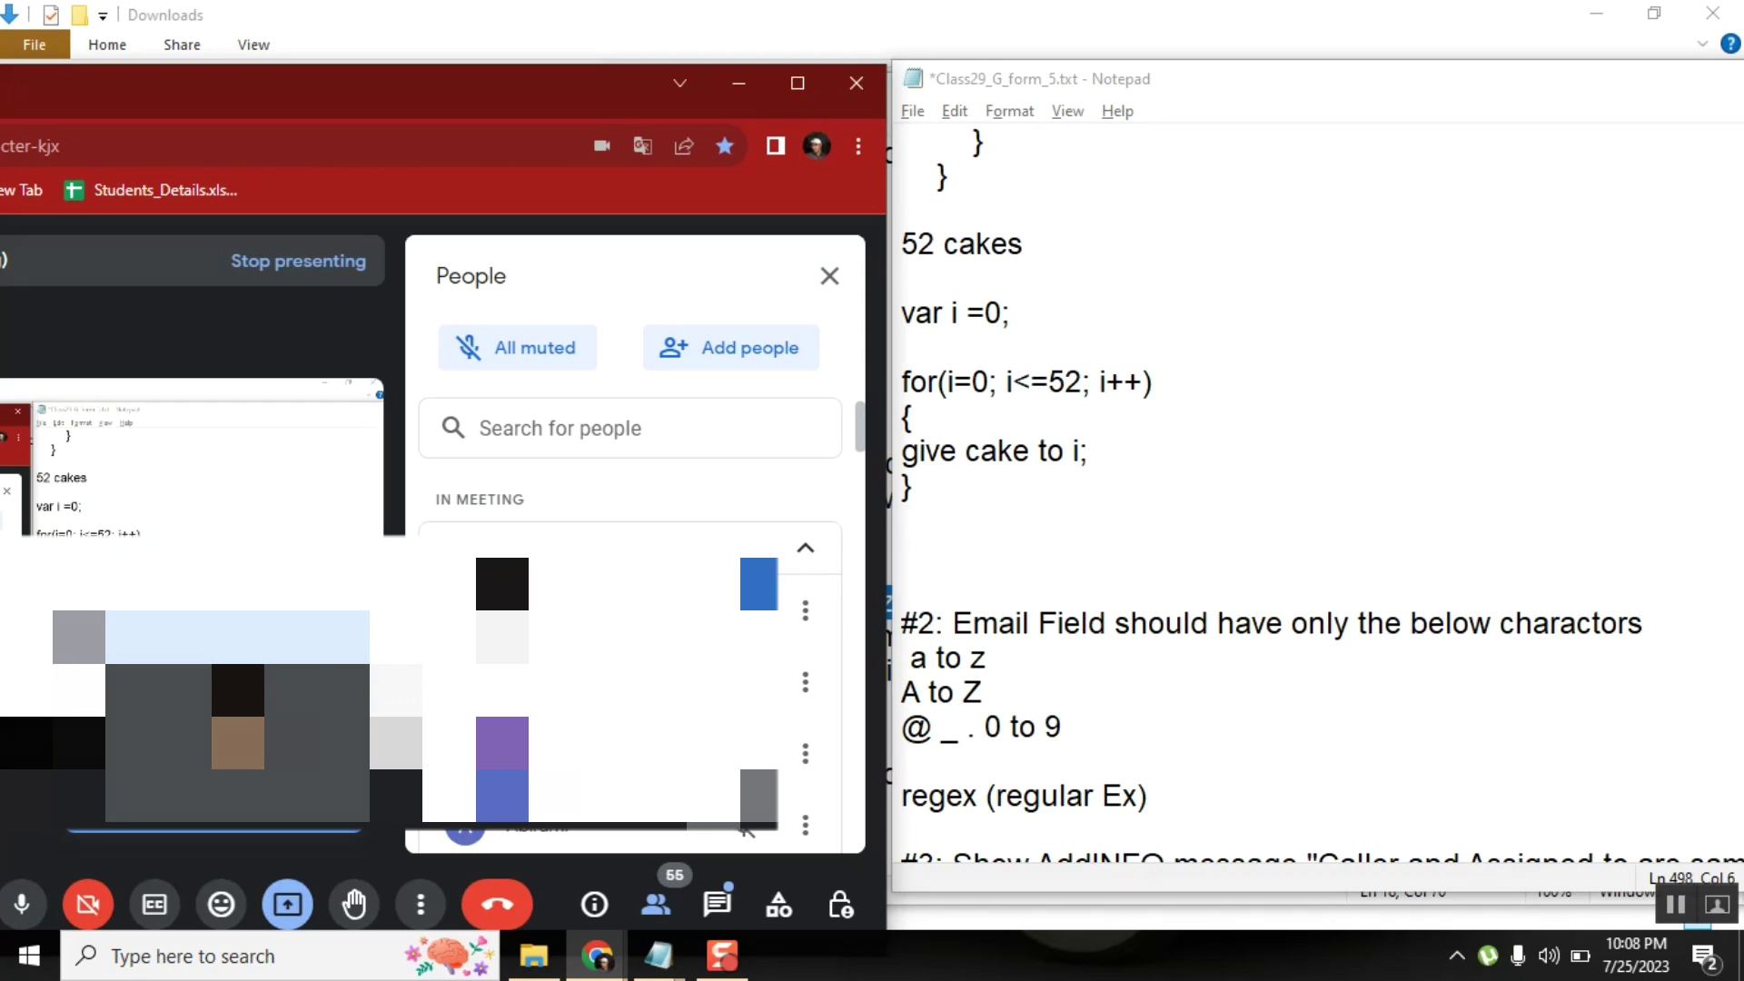
click(976, 482)
click(1079, 451)
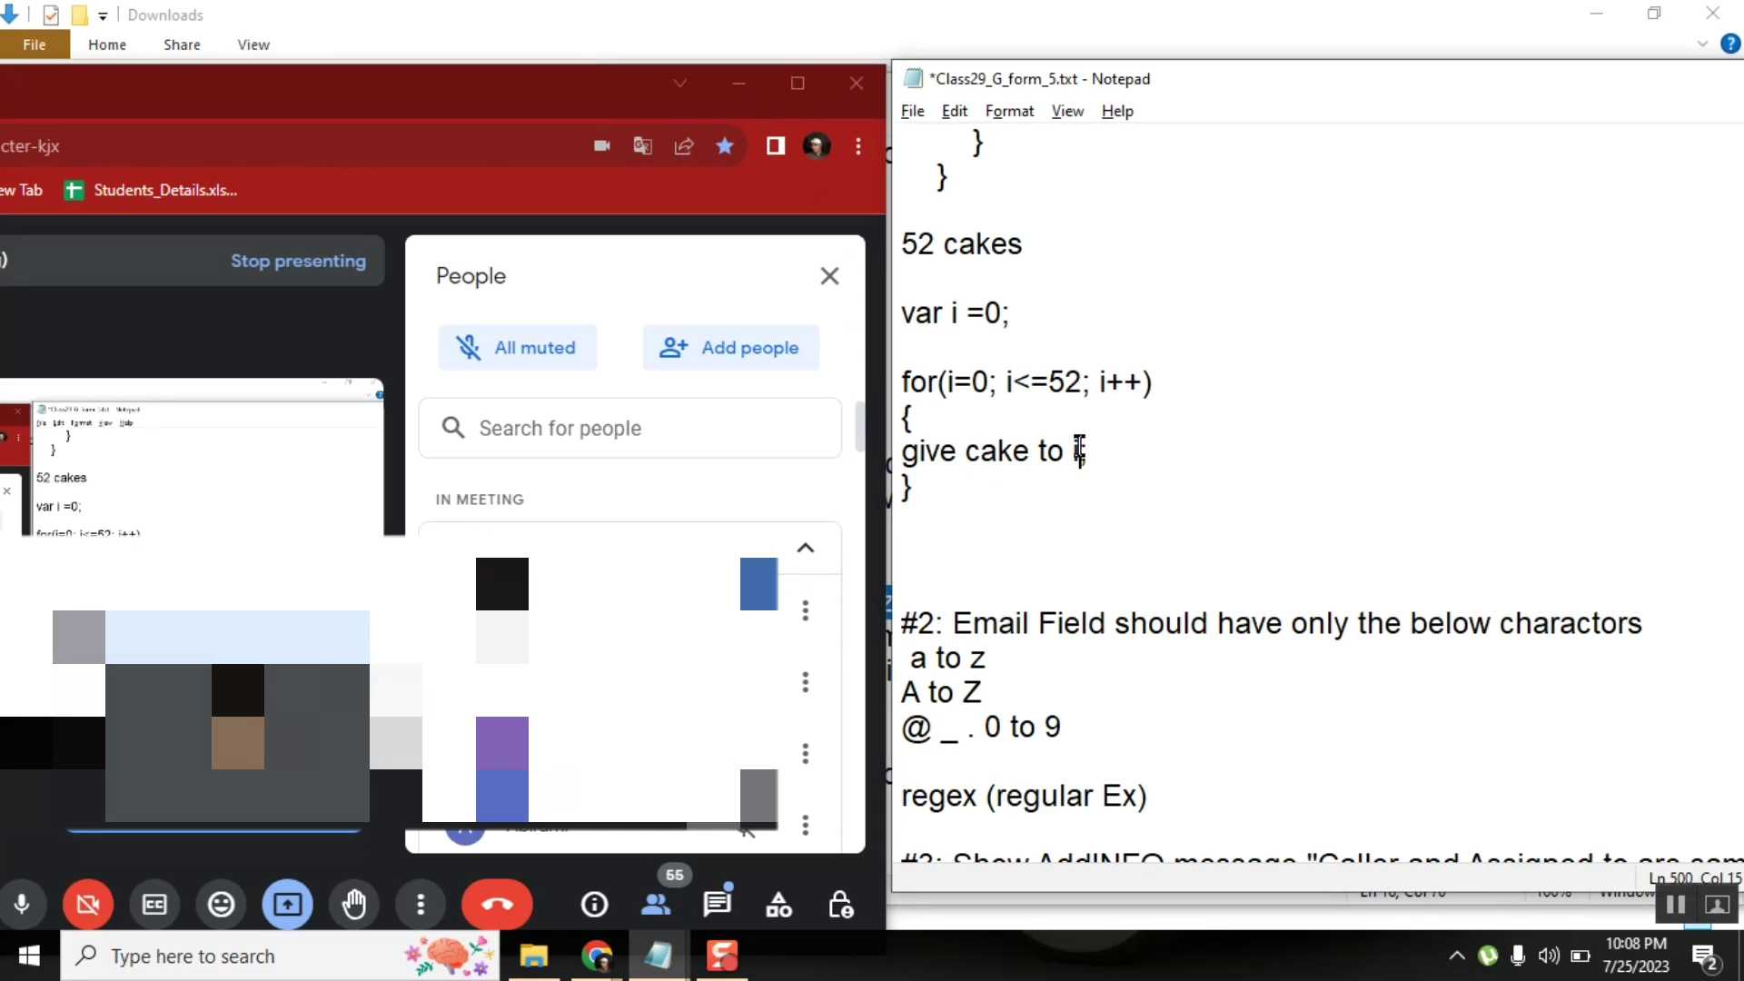
drag(1079, 451, 1073, 451)
drag(865, 432, 864, 449)
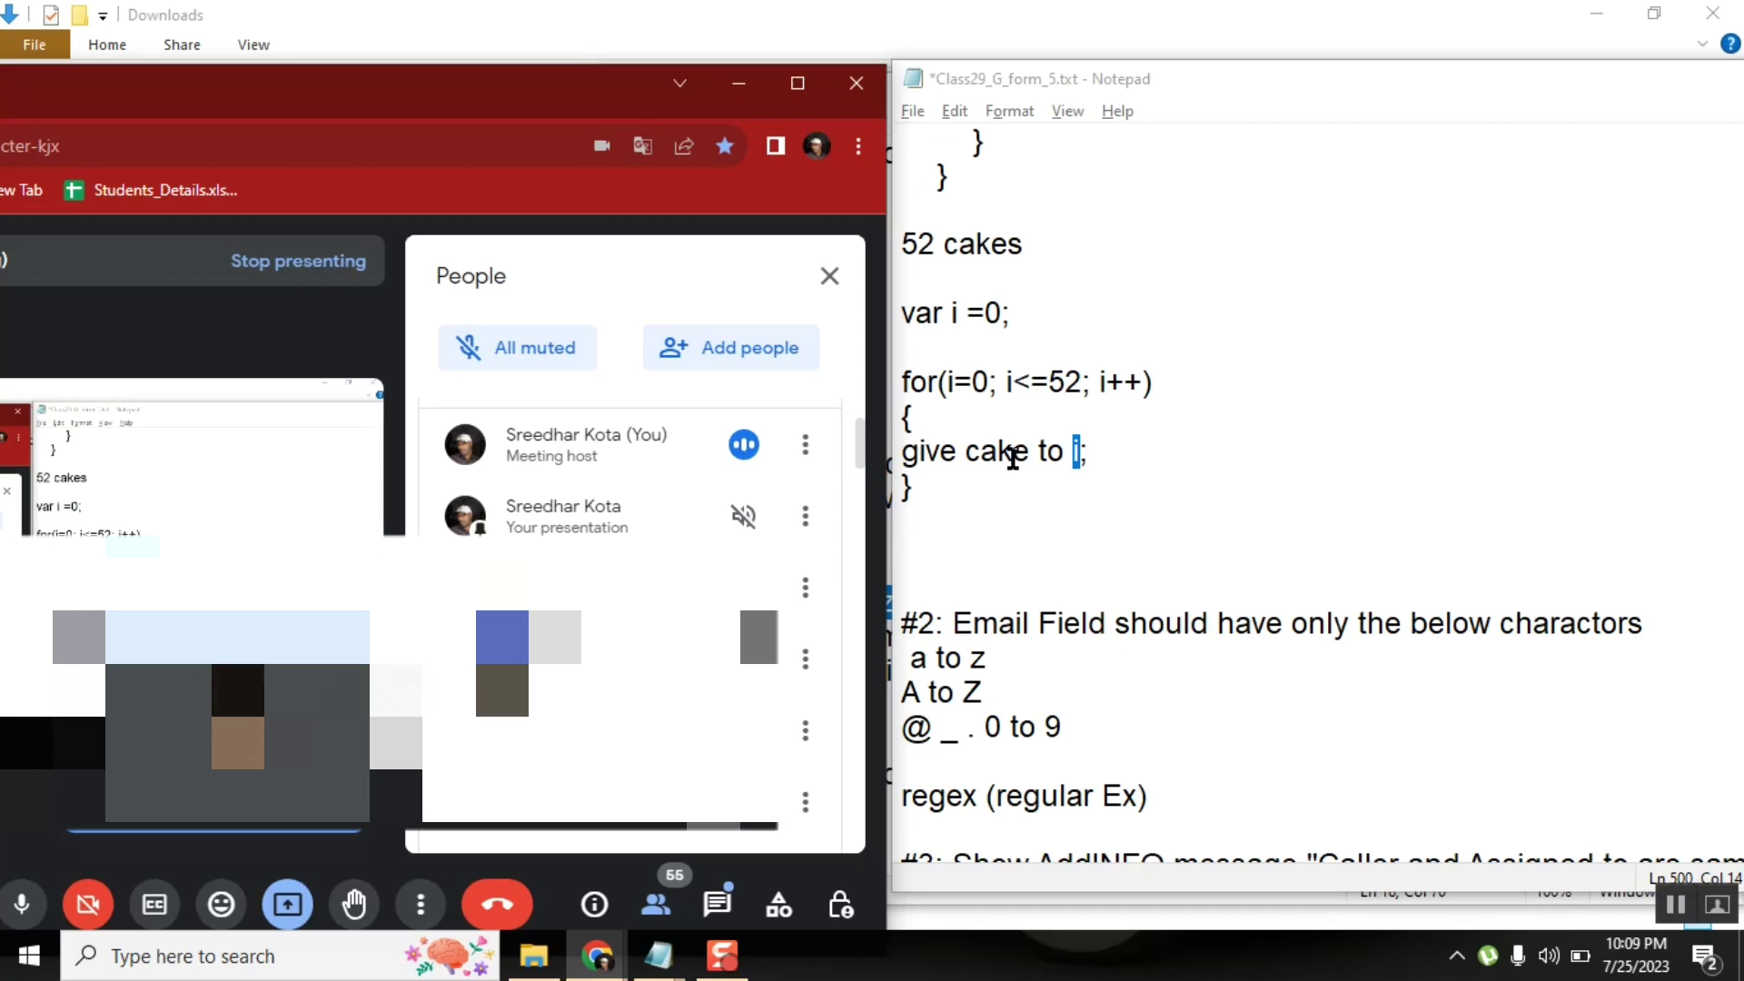
- Highlight the i++, i<=52 and i=0 parts of the for line, then select the loop block
drag(1106, 380, 1124, 378)
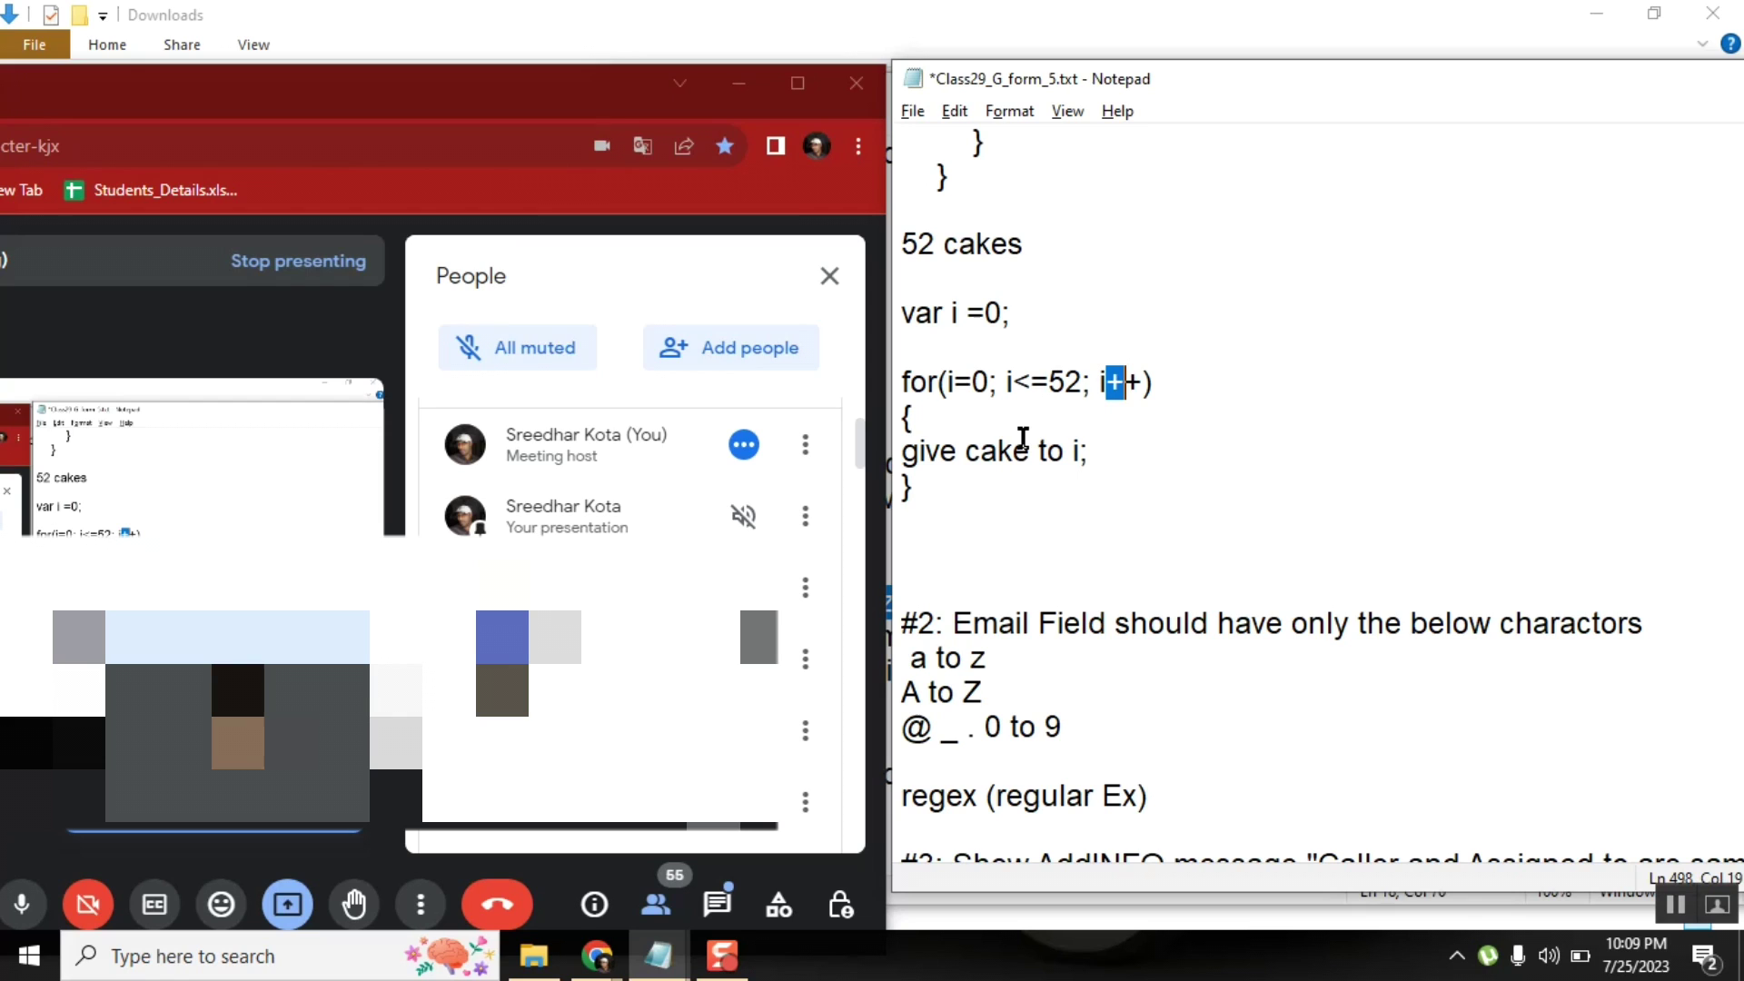
double_click(1066, 380)
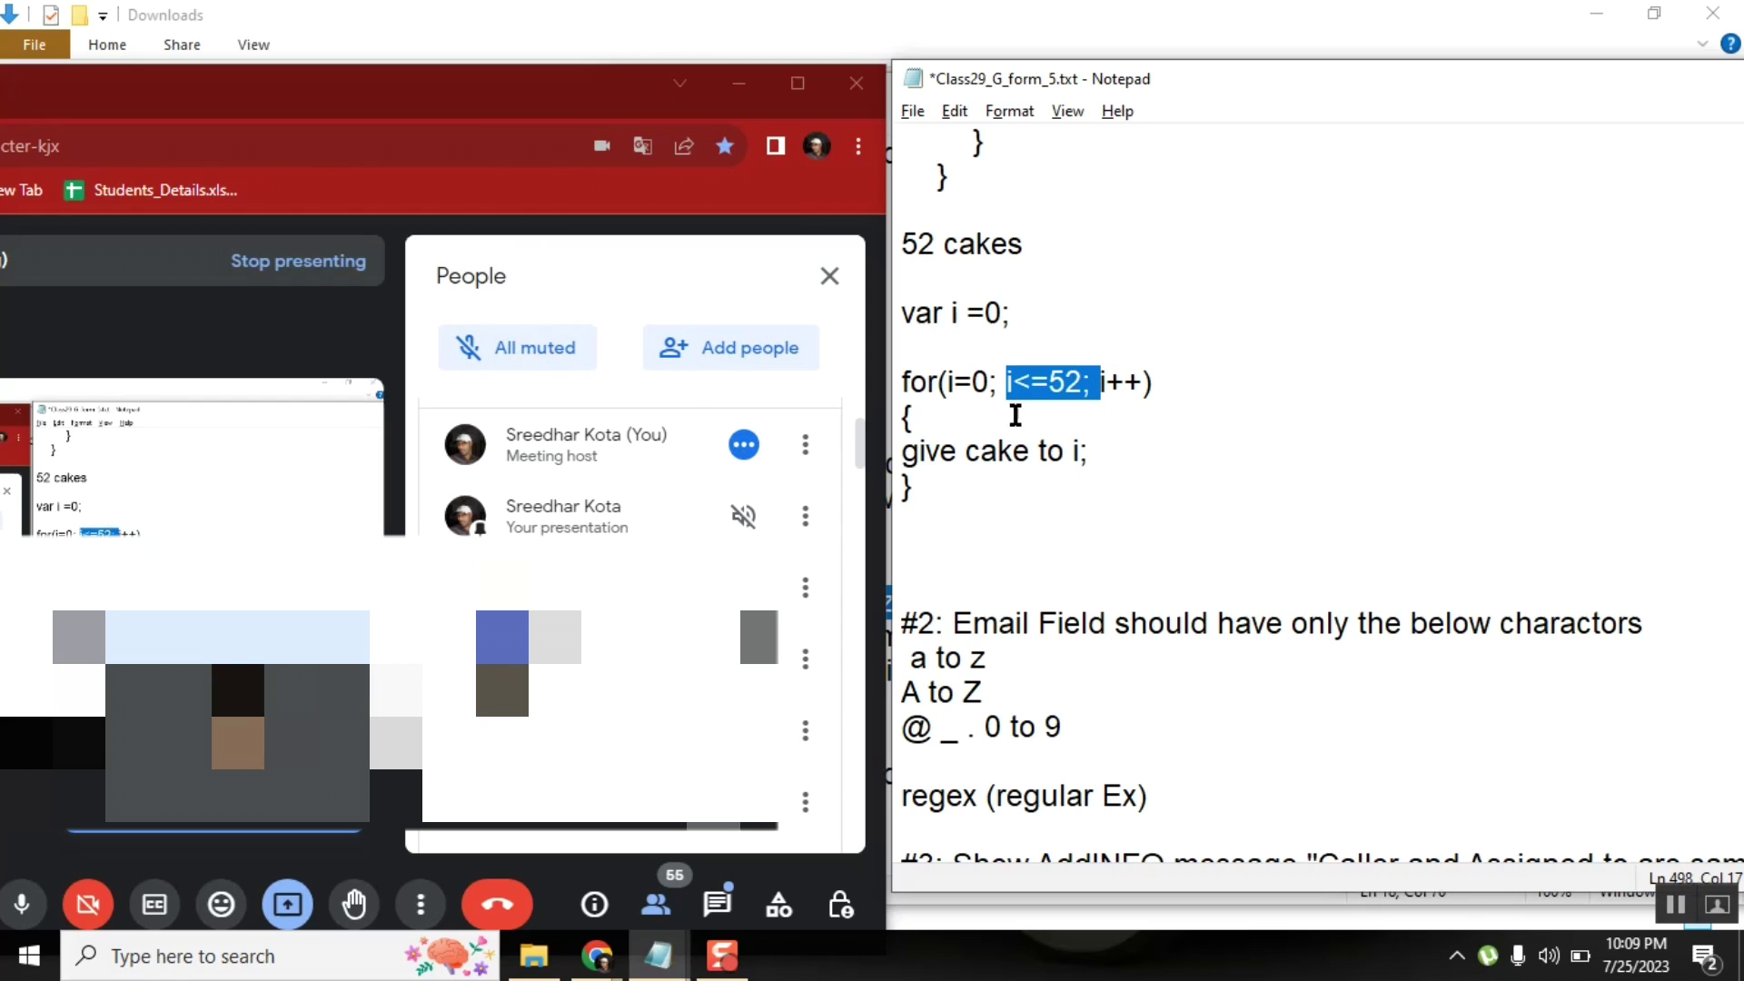
double_click(958, 379)
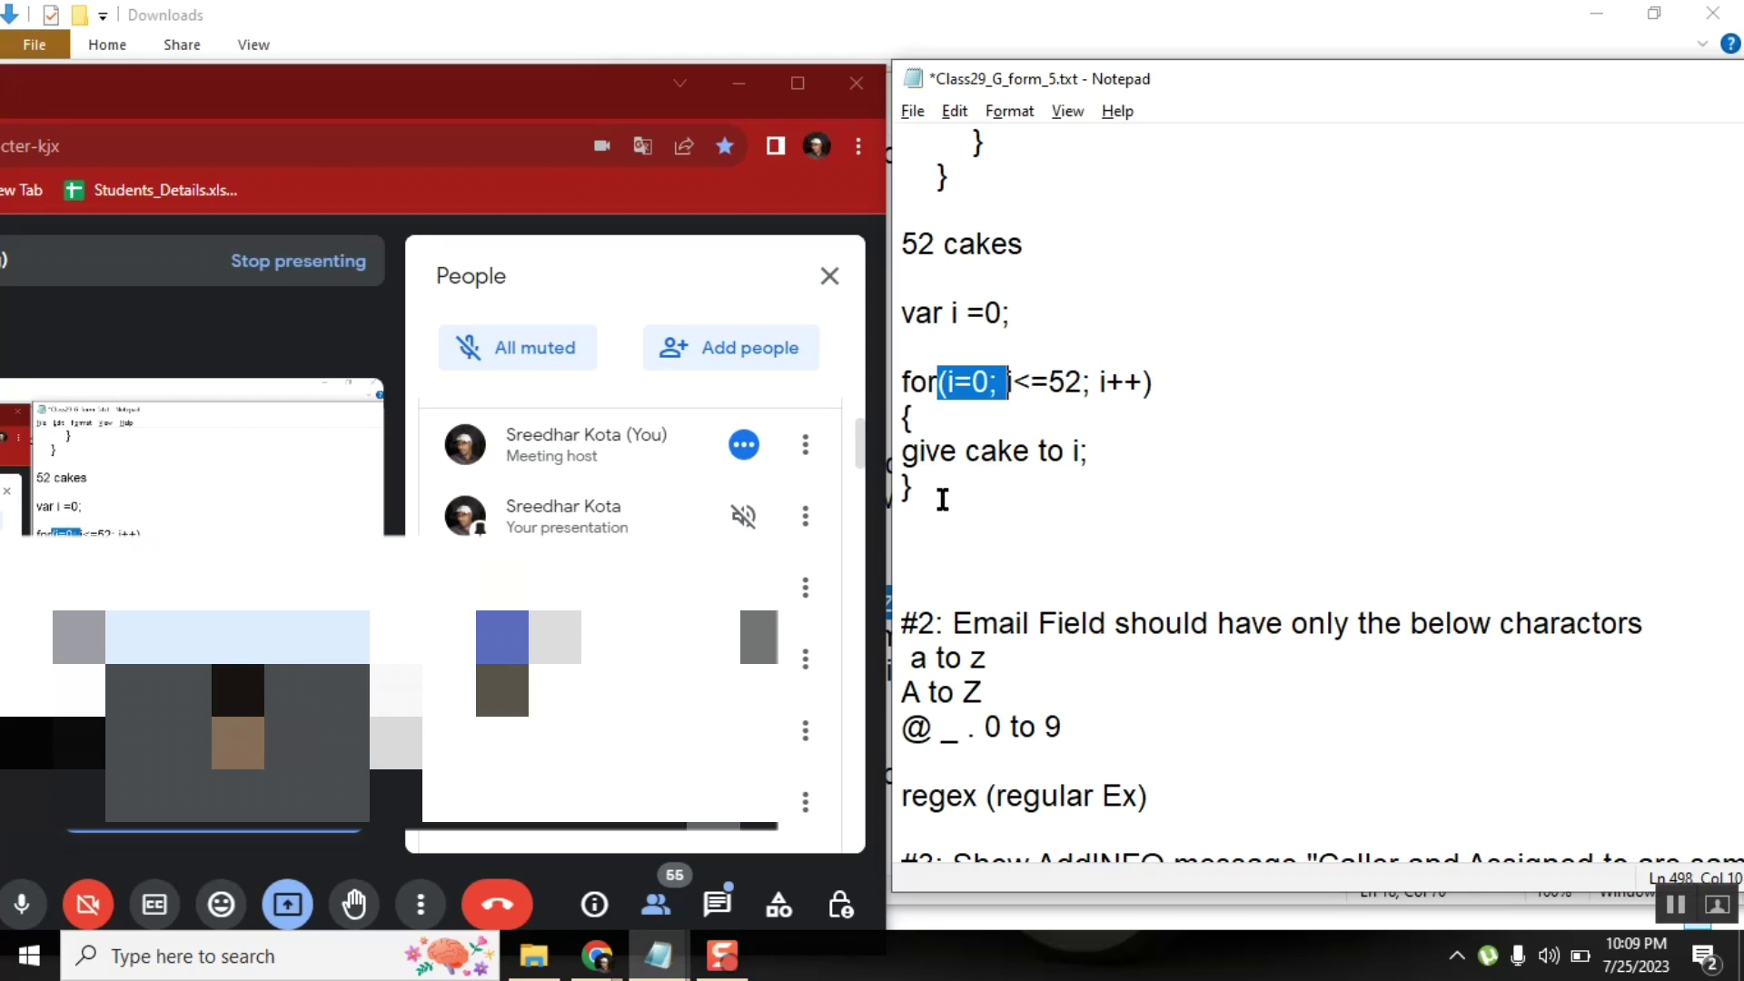
click(897, 380)
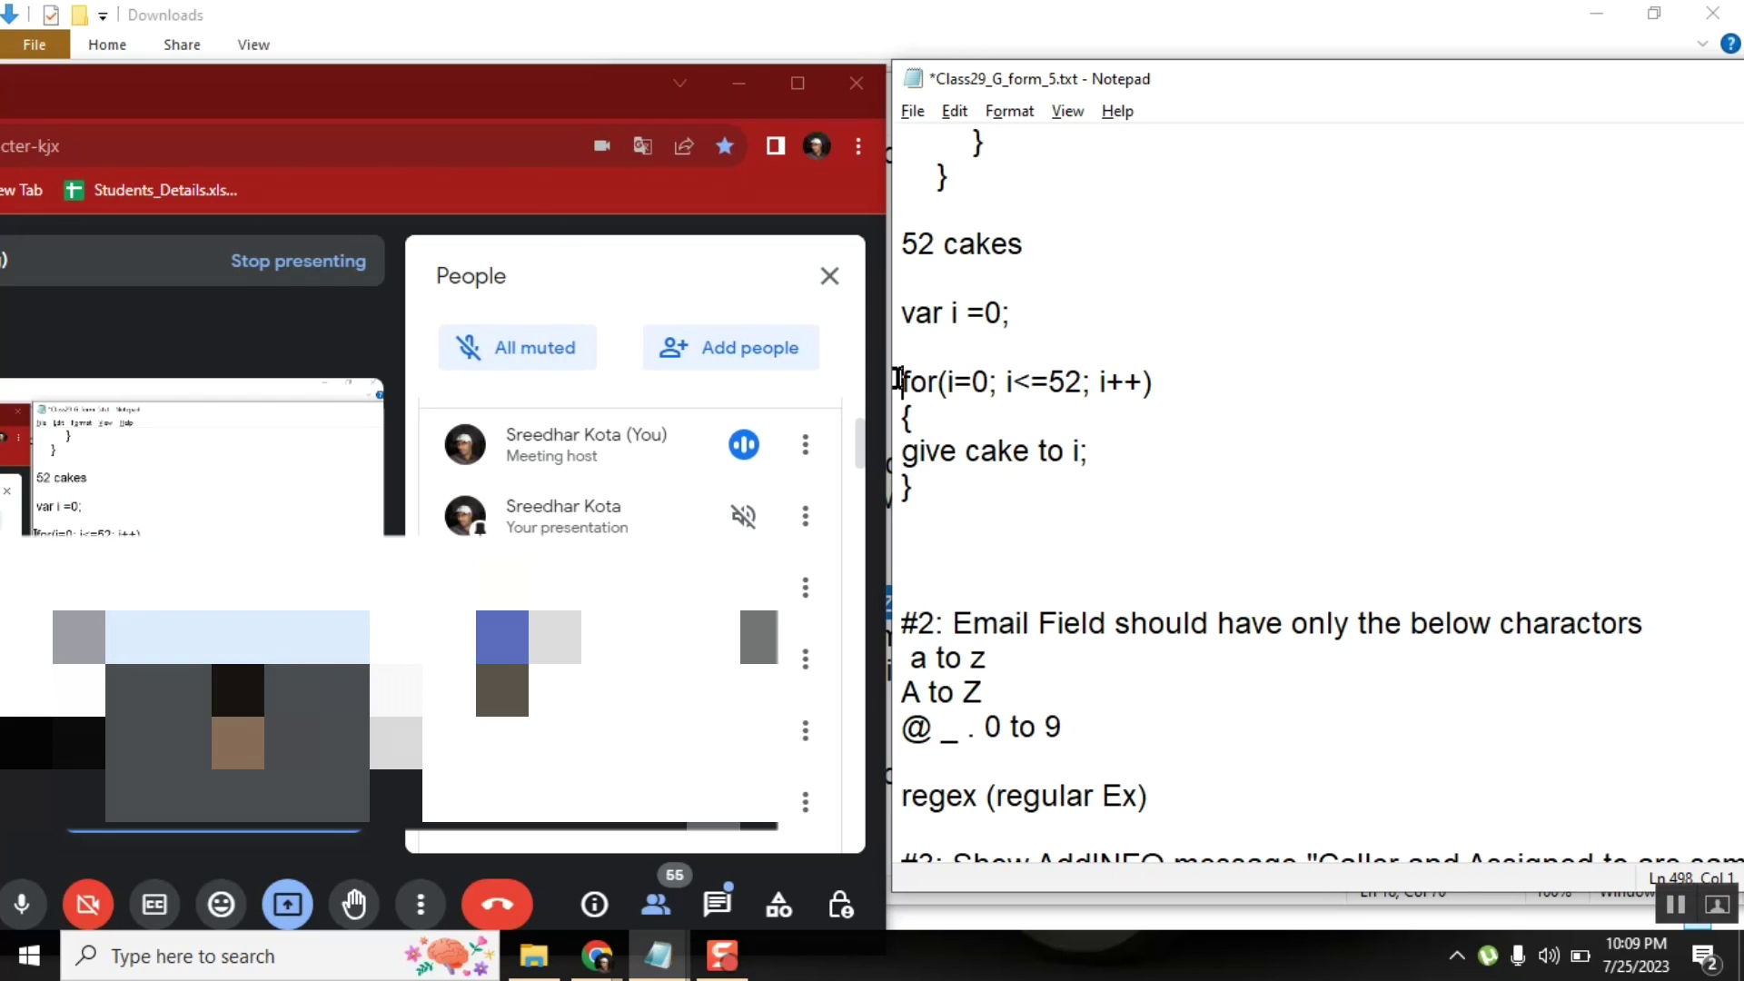
key(Down)
key(Down)
key(Down)
key(End)
- Bring up the assignment notes and move the if statement's opening brace onto its own line
shift+click(900, 374)
mouse_move(596, 956)
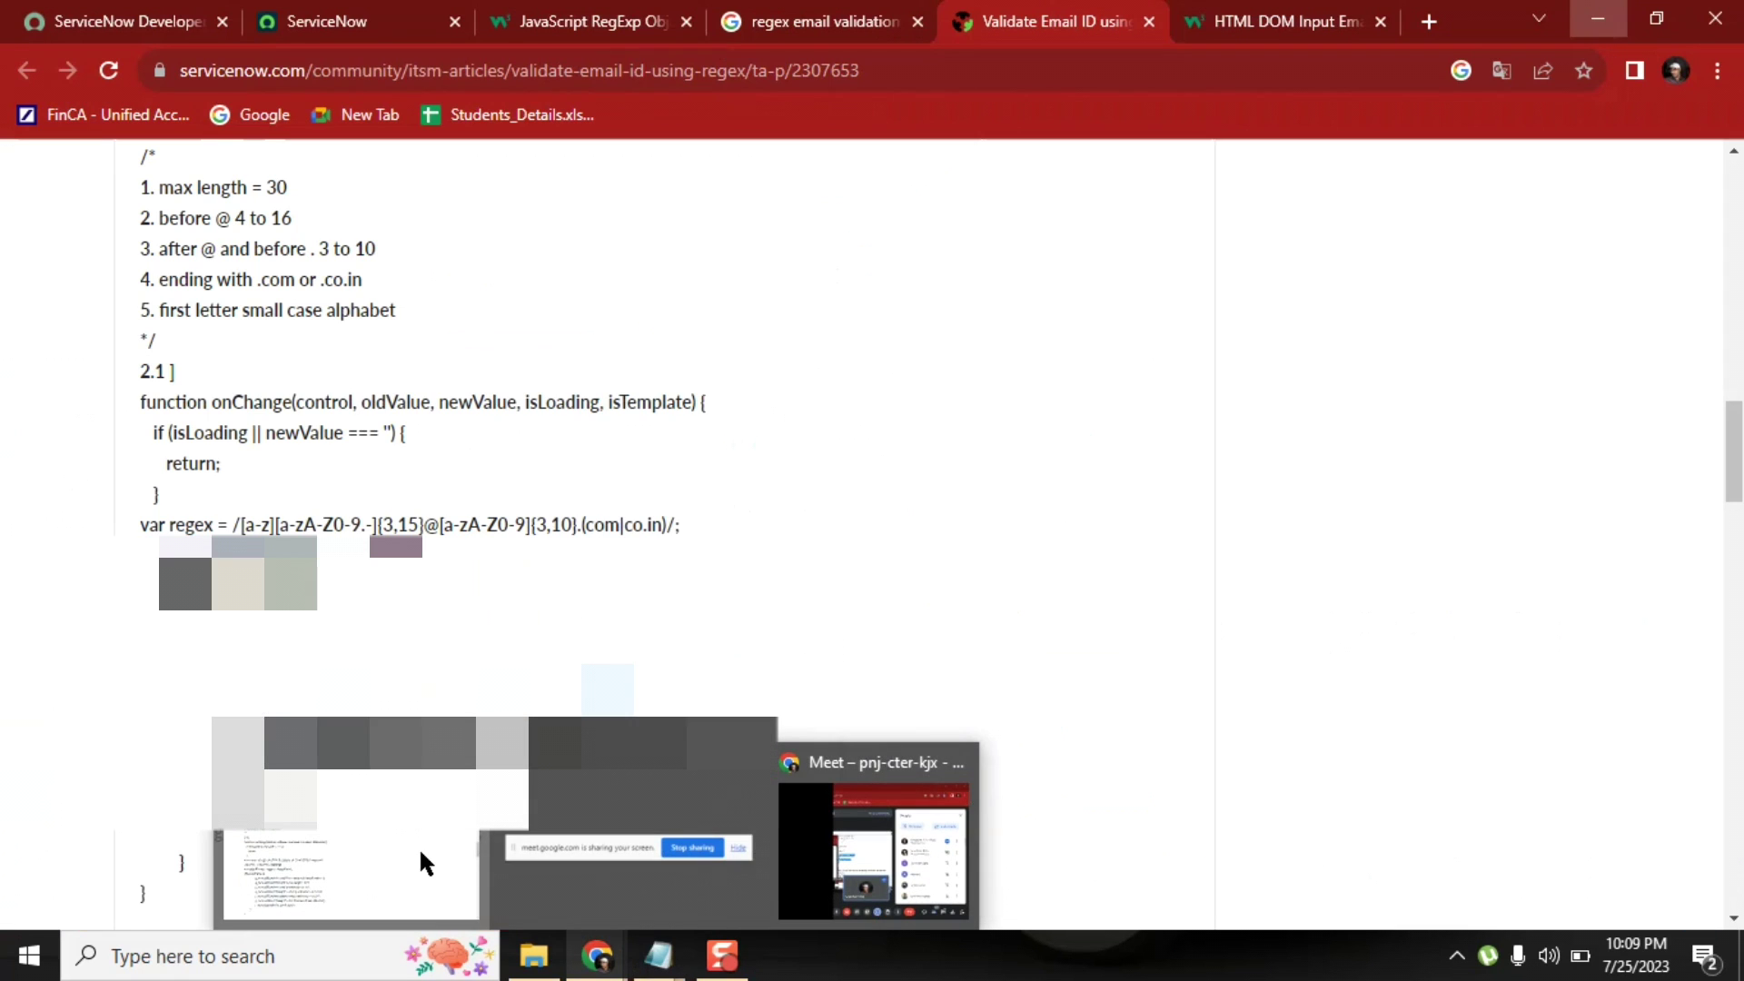
click(418, 846)
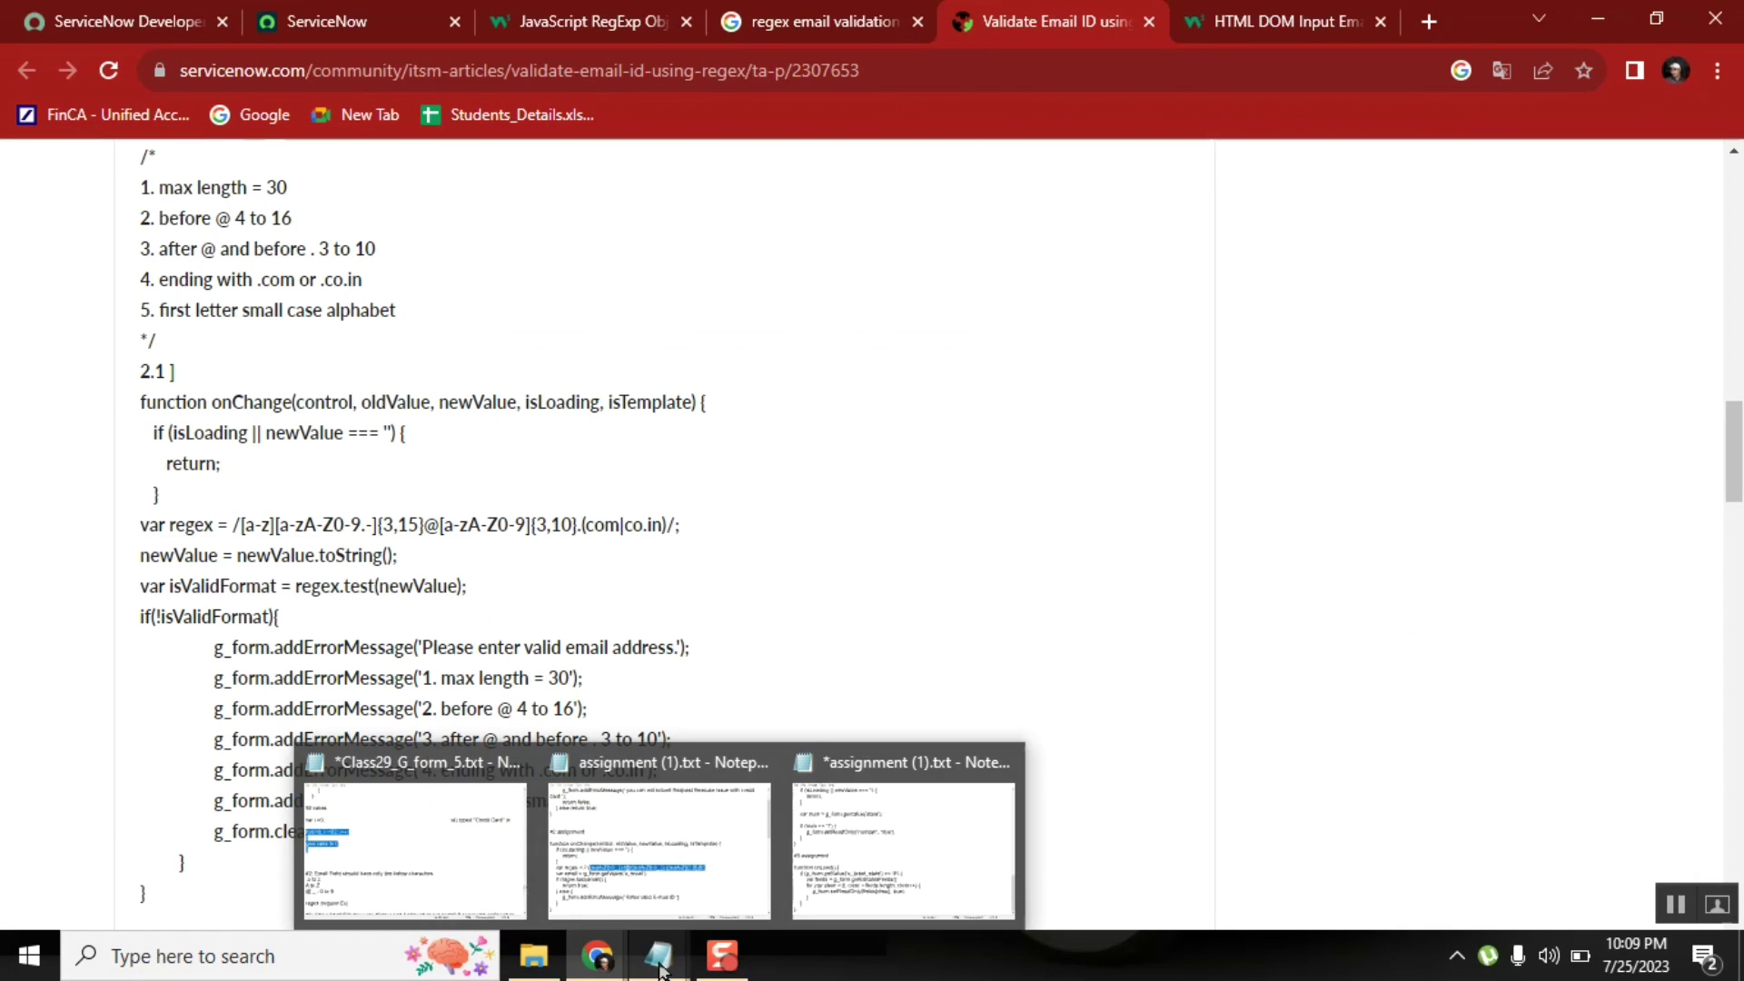
click(701, 841)
click(976, 661)
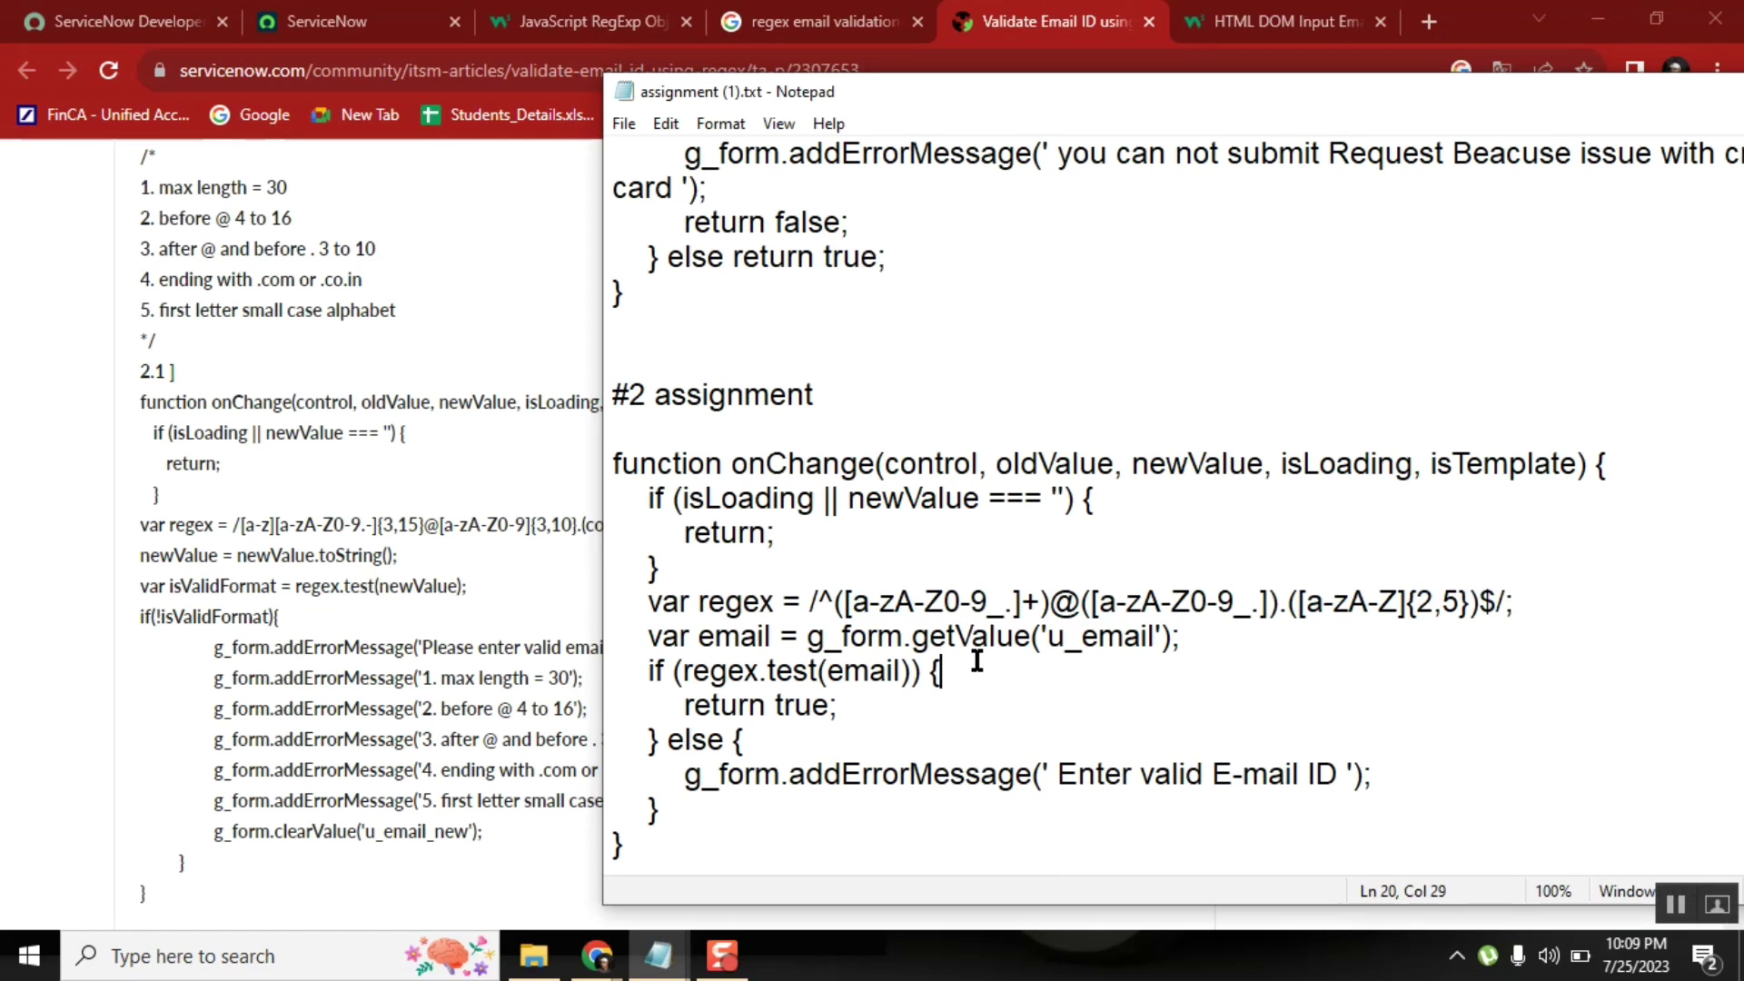
click(897, 370)
key(Down)
key(Down)
key(Down)
key(Down)
key(Down)
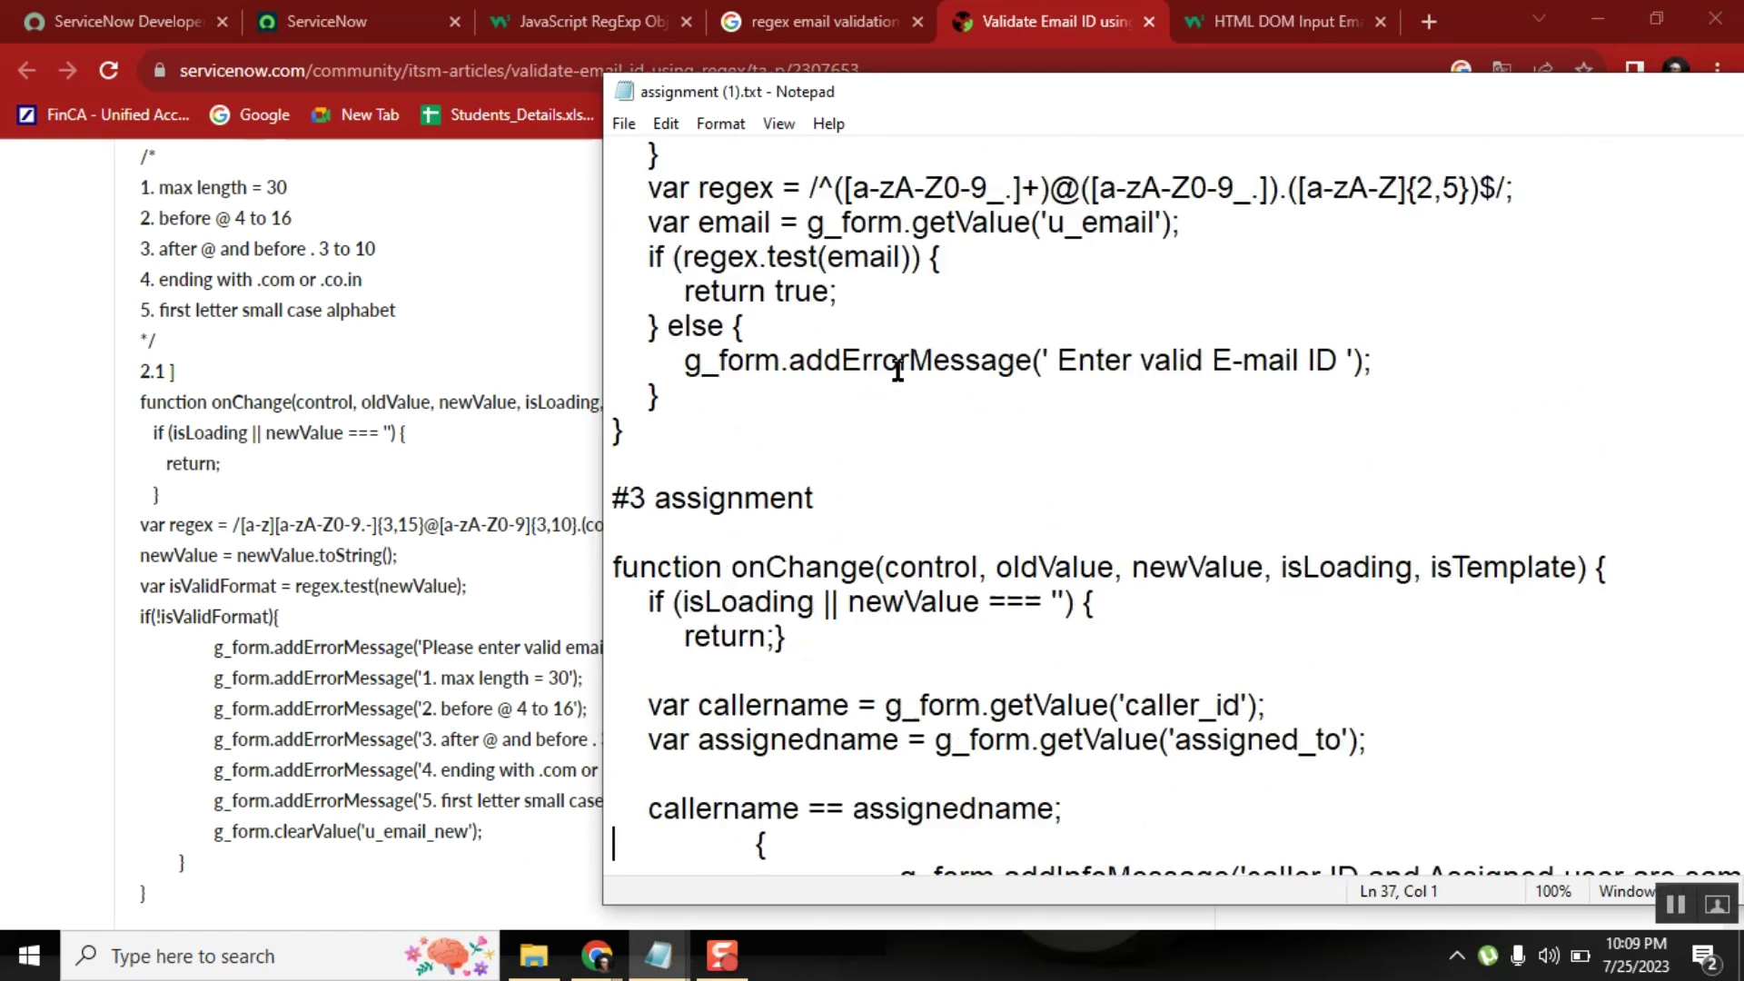
key(Down)
key(Down)
key(Down)
key(Down)
key(Down)
key(Down)
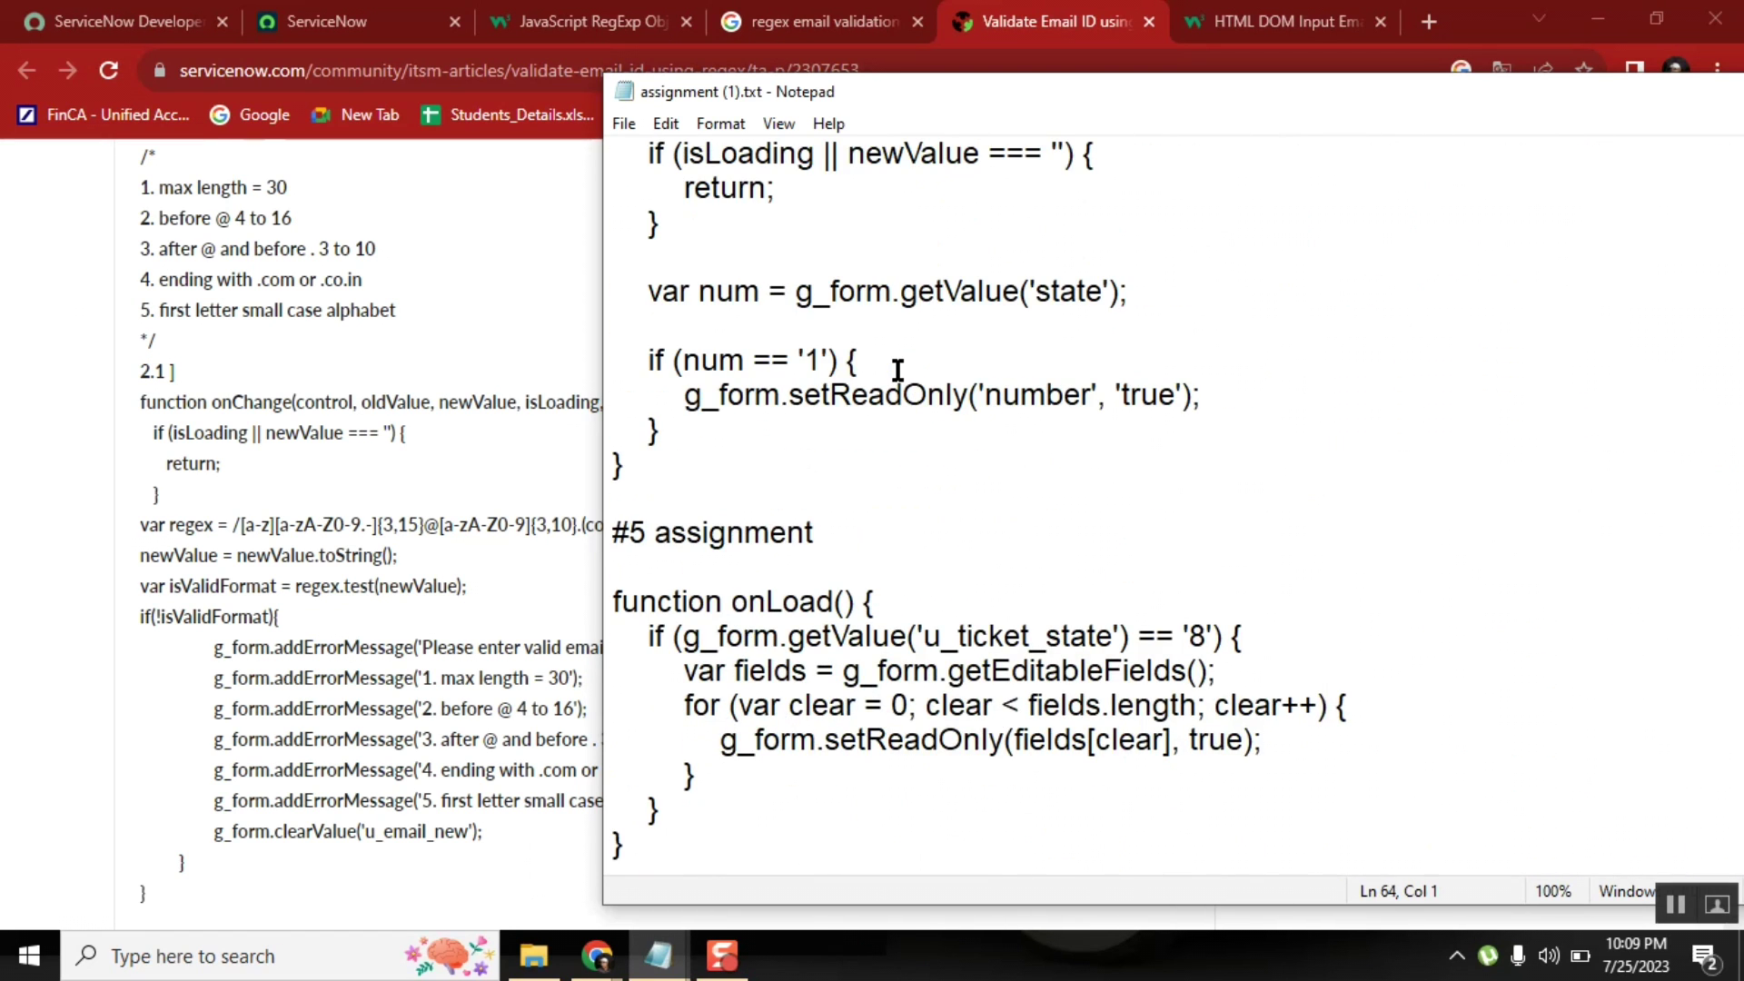
key(Up)
key(Up)
key(Up)
key(End)
key(Left)
key(Return)
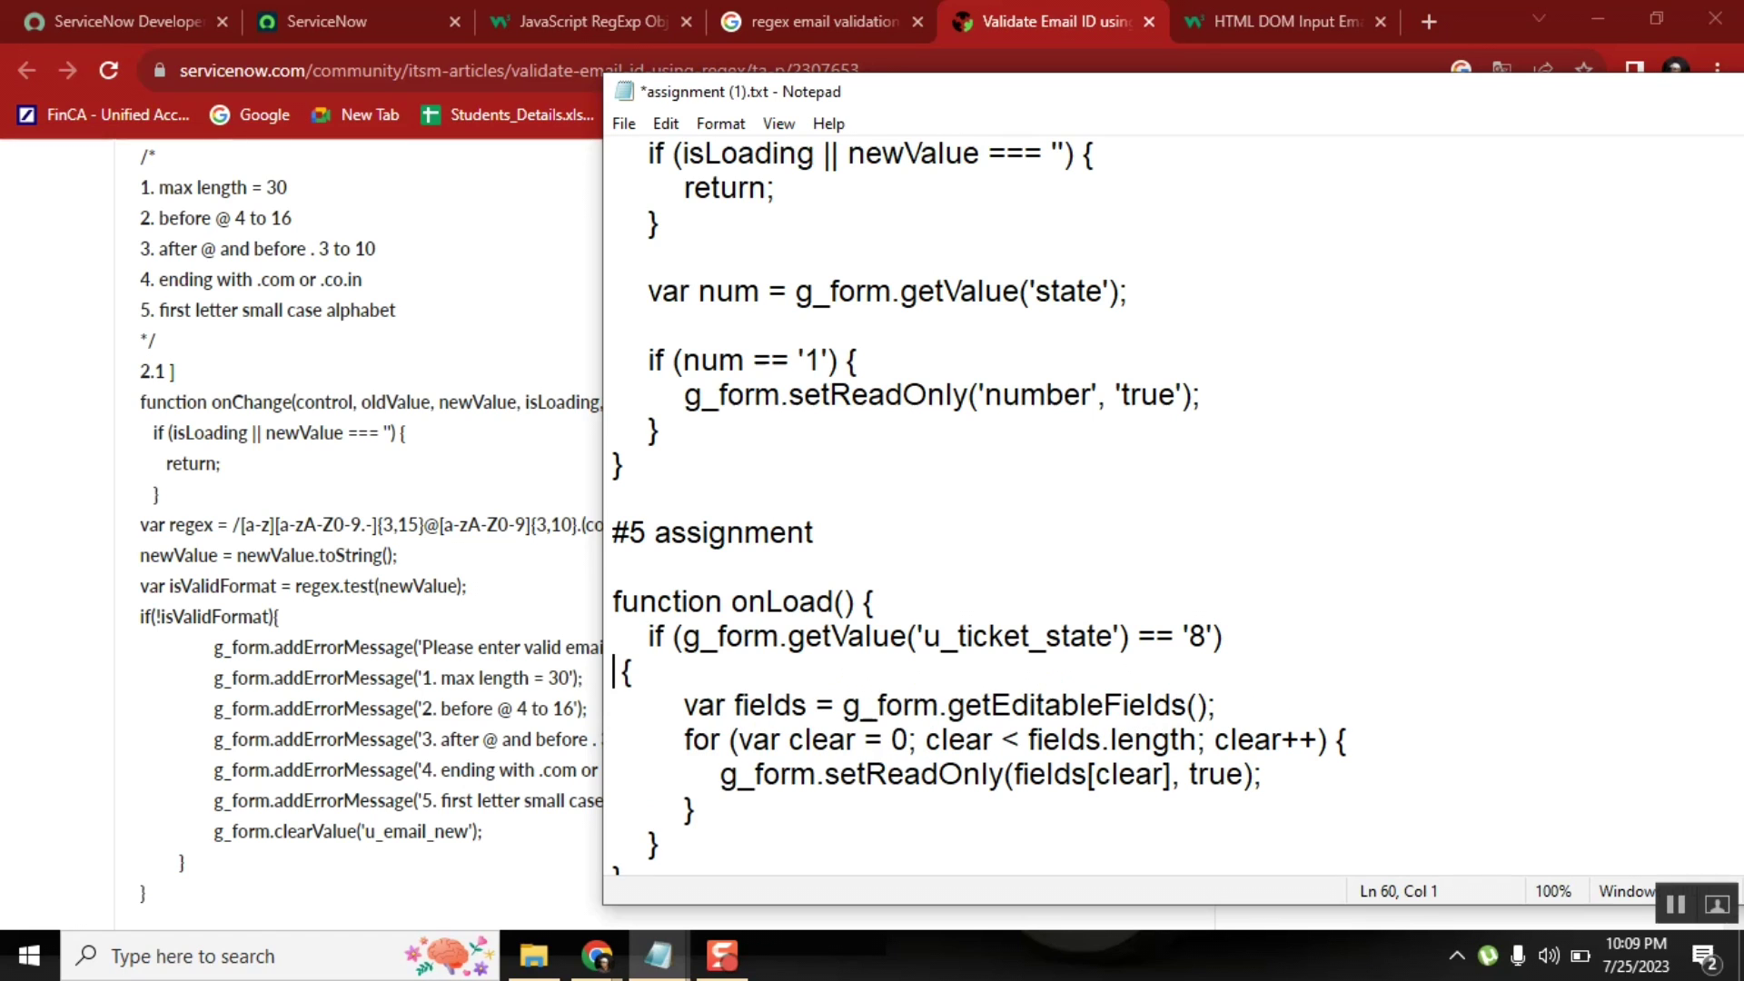
- Highlight g_form.getEditableFields, the fields variable and the clear counter in the loop
double_click(1077, 701)
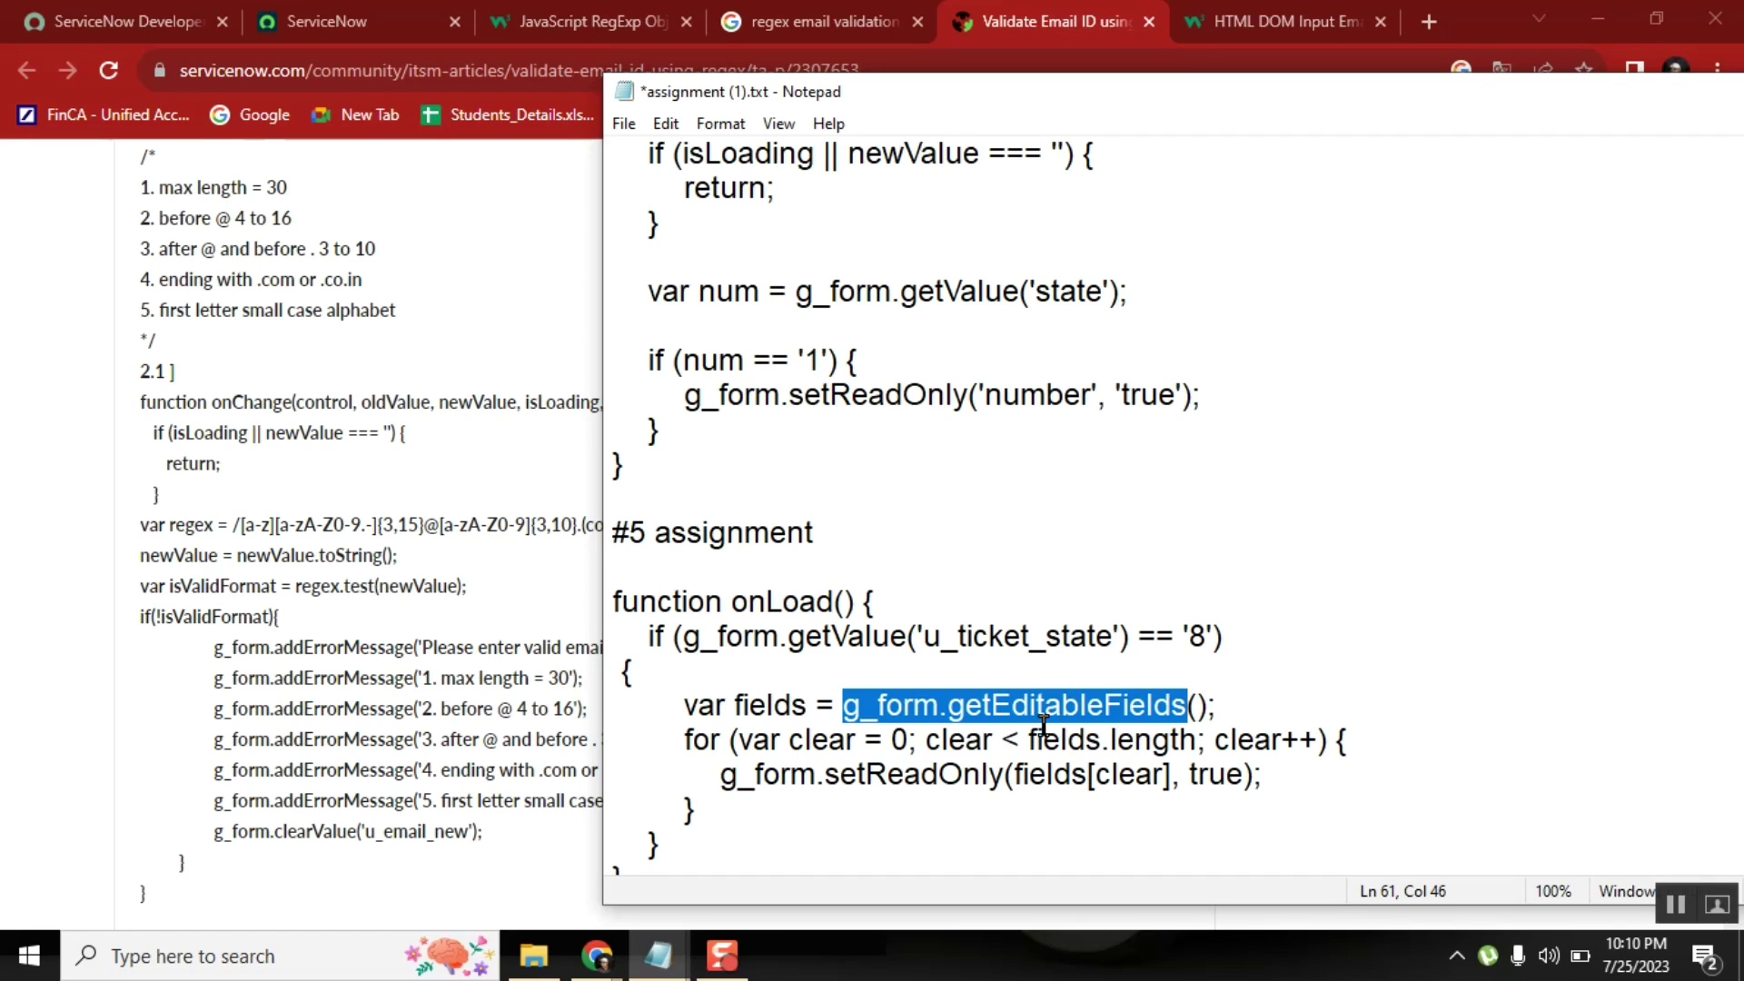
double_click(771, 706)
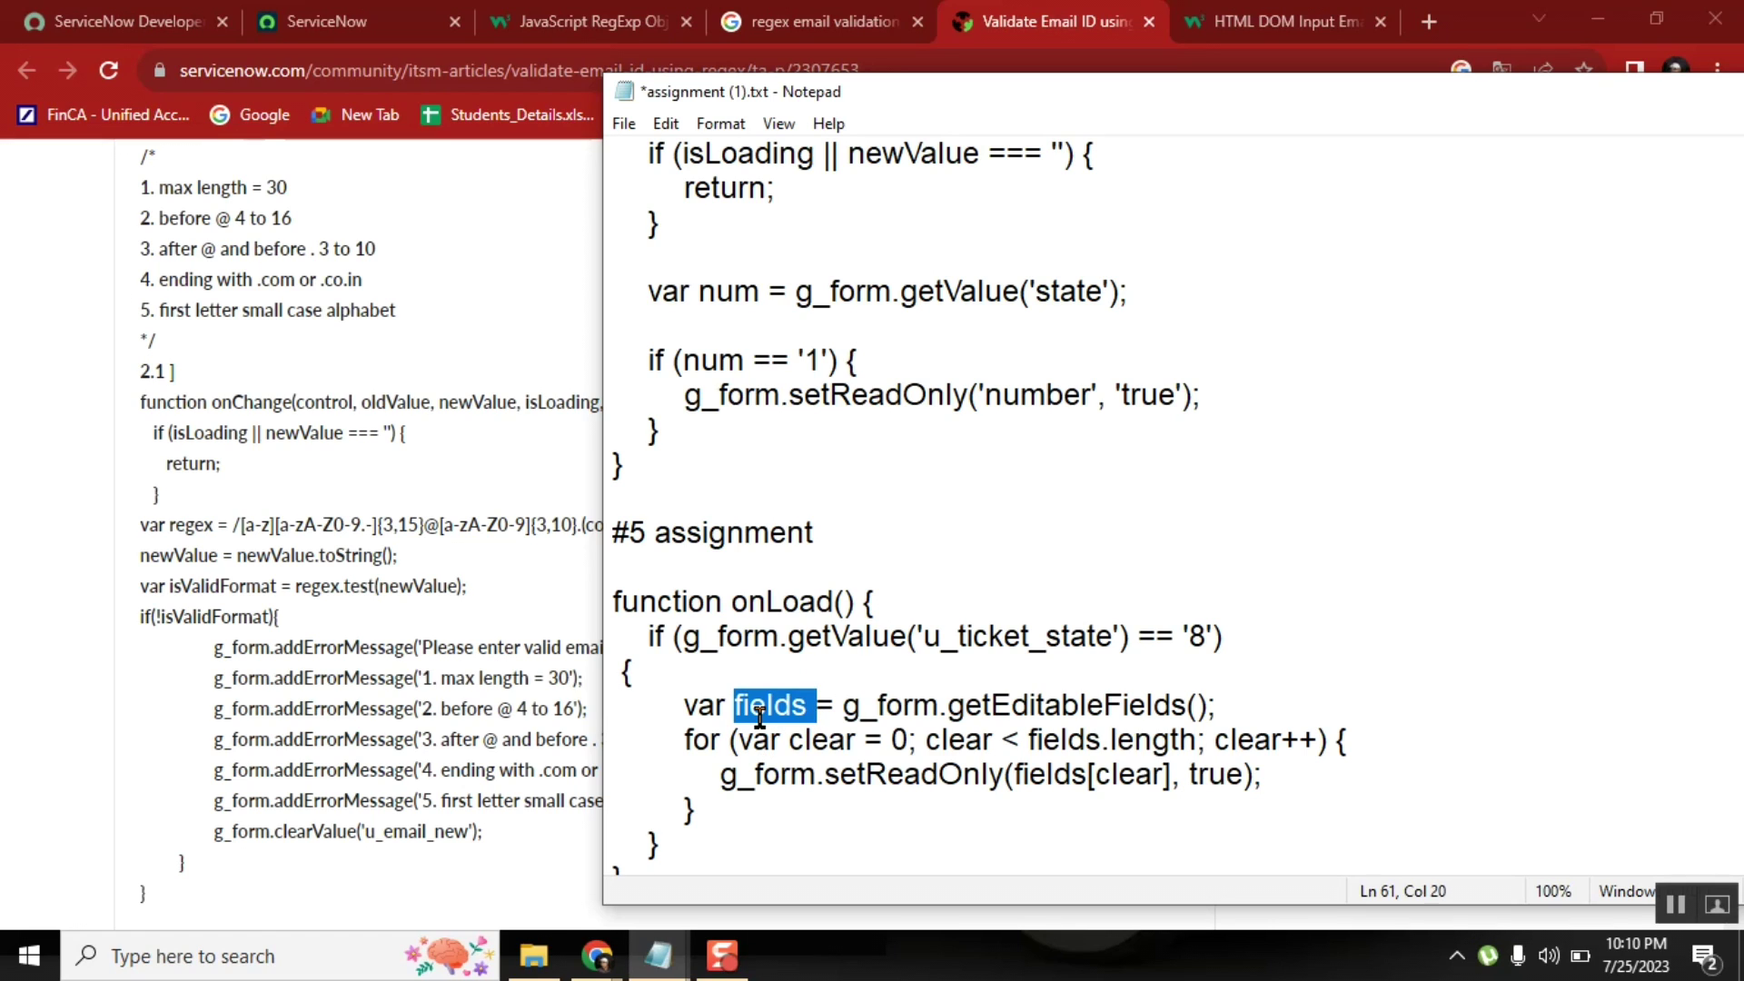
double_click(828, 739)
click(877, 733)
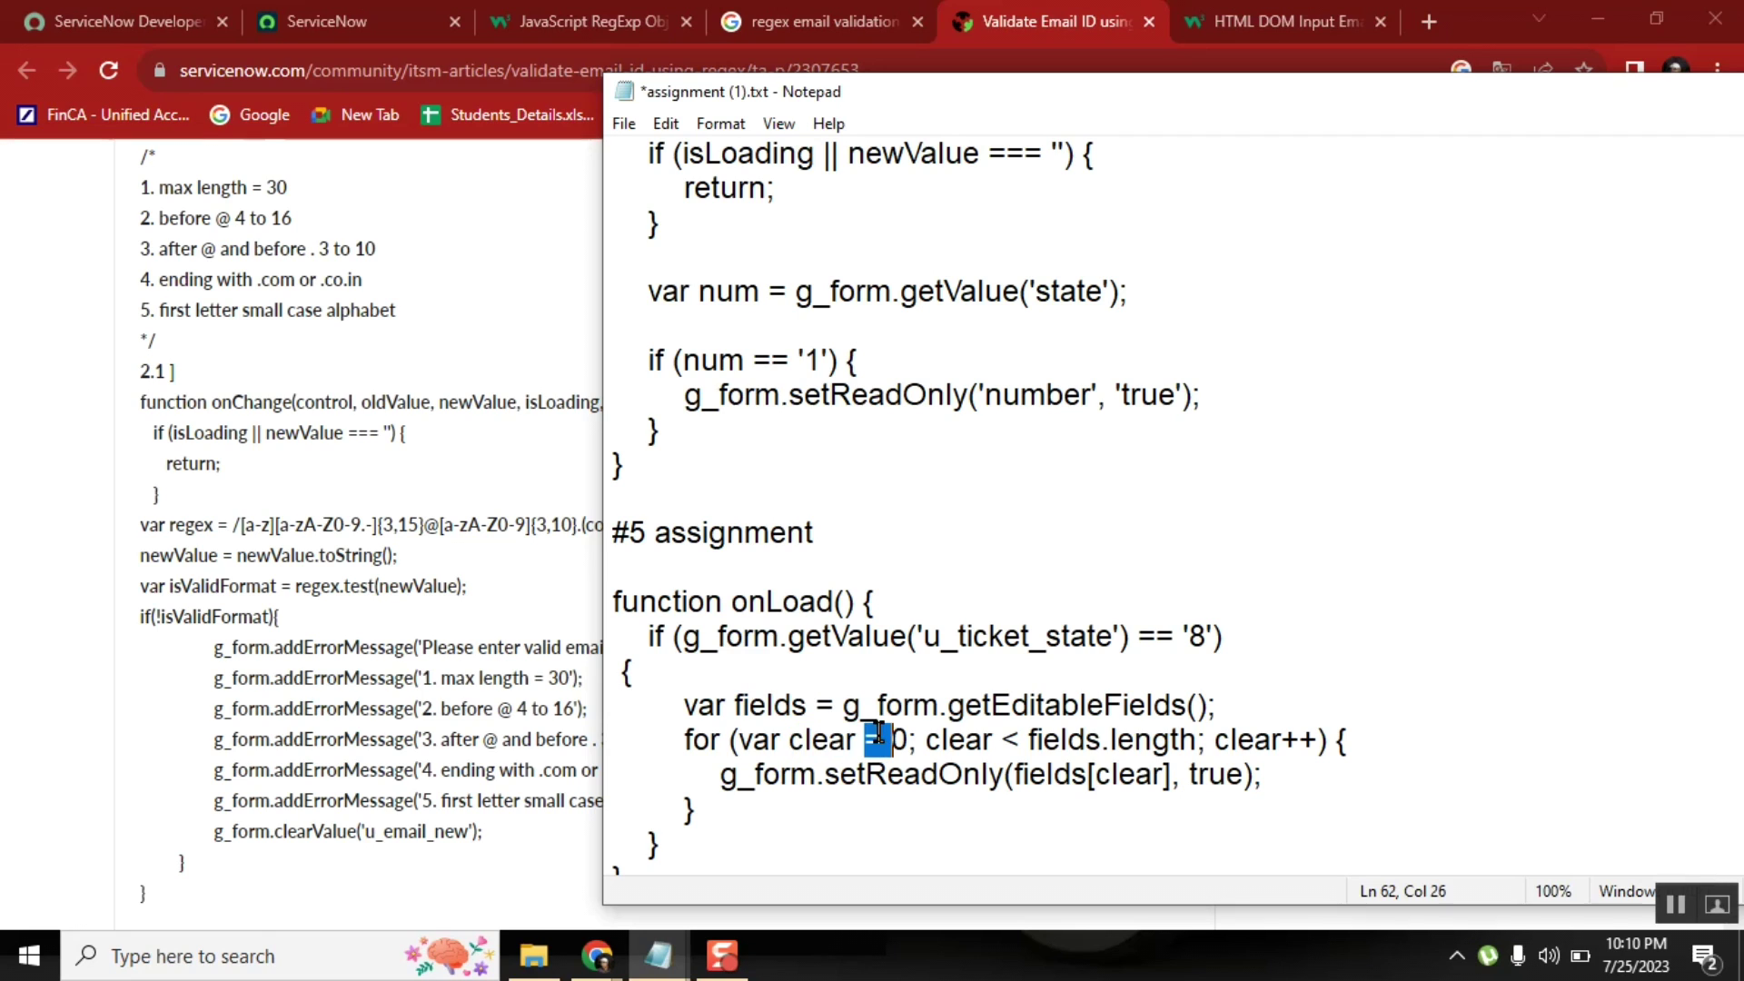
double_click(978, 739)
double_click(1104, 739)
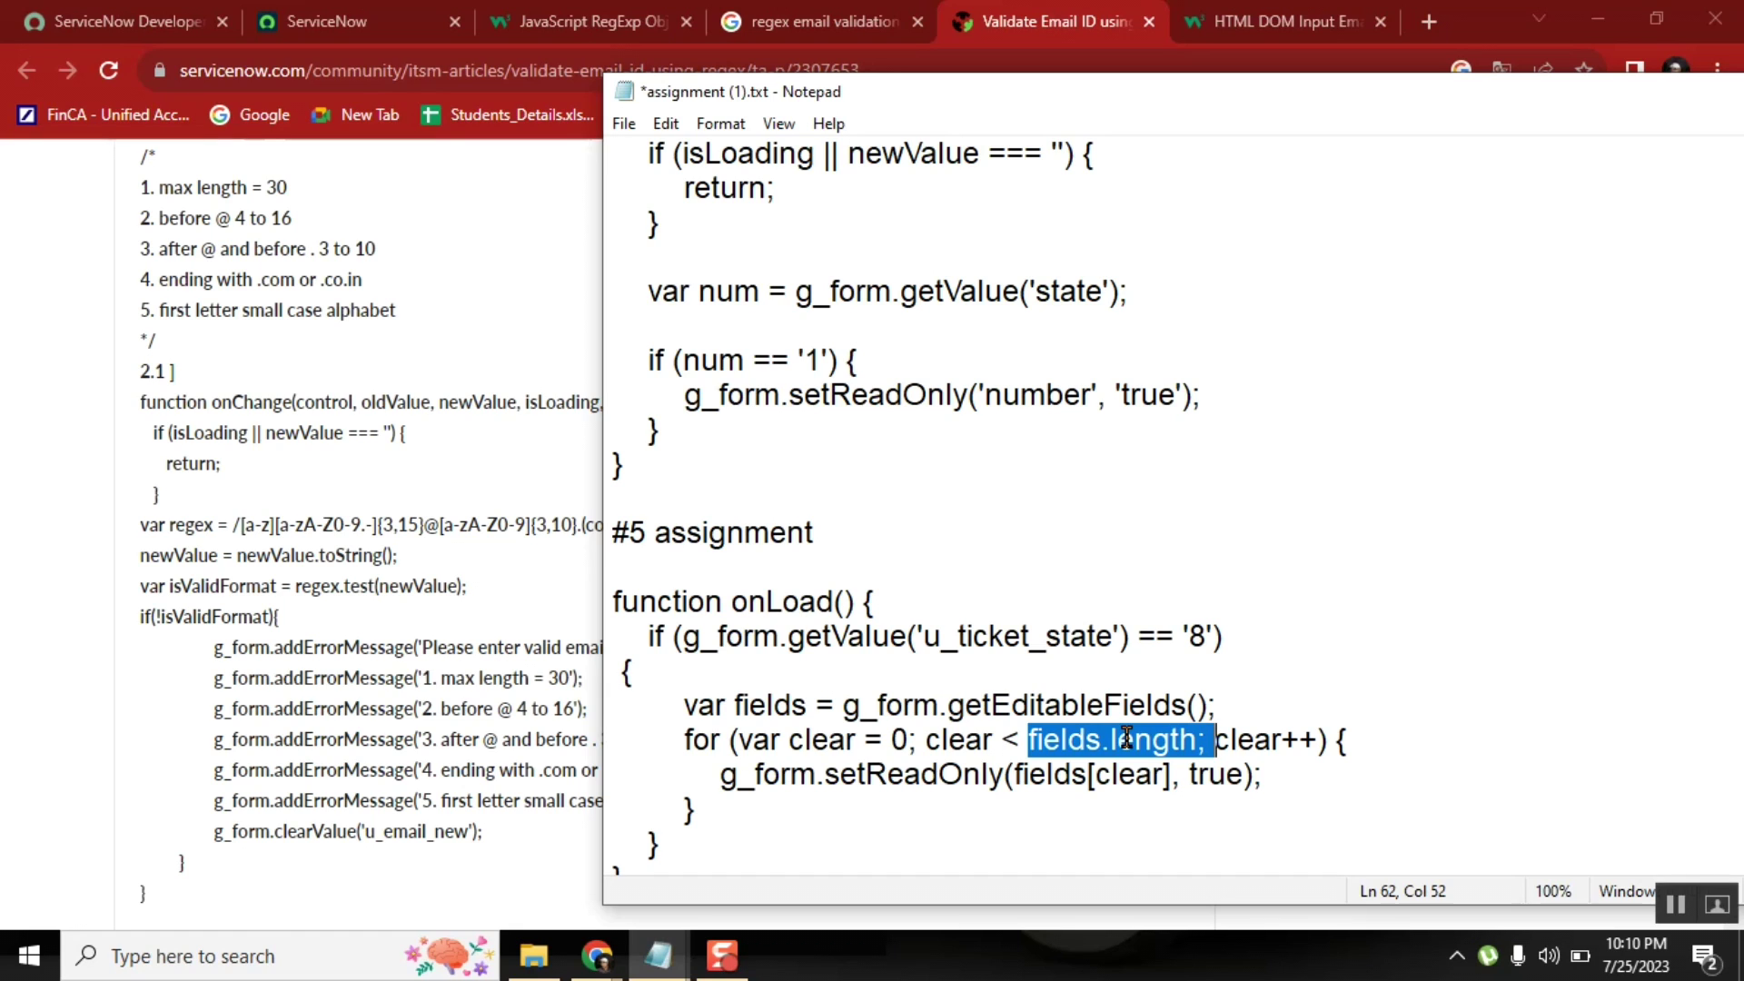
double_click(786, 704)
- Highlight fields.length, clear++, and the true and [clear] arguments of setReadOnly
click(1144, 739)
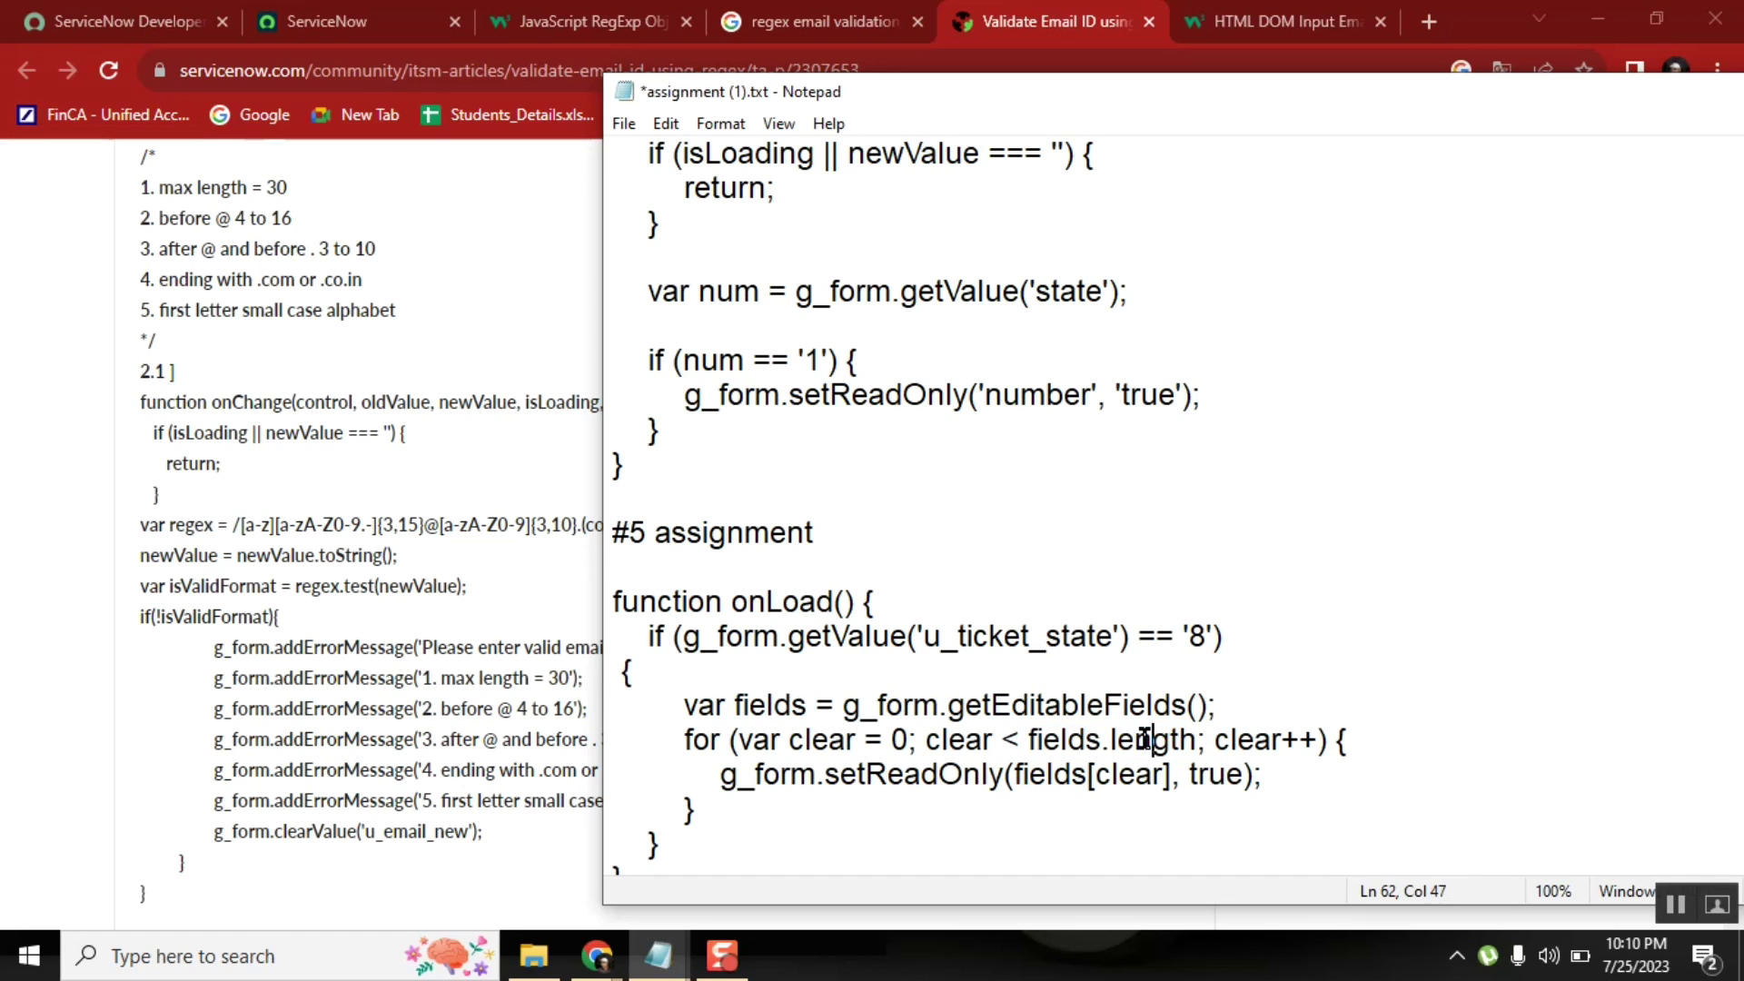
double_click(1144, 739)
double_click(1248, 739)
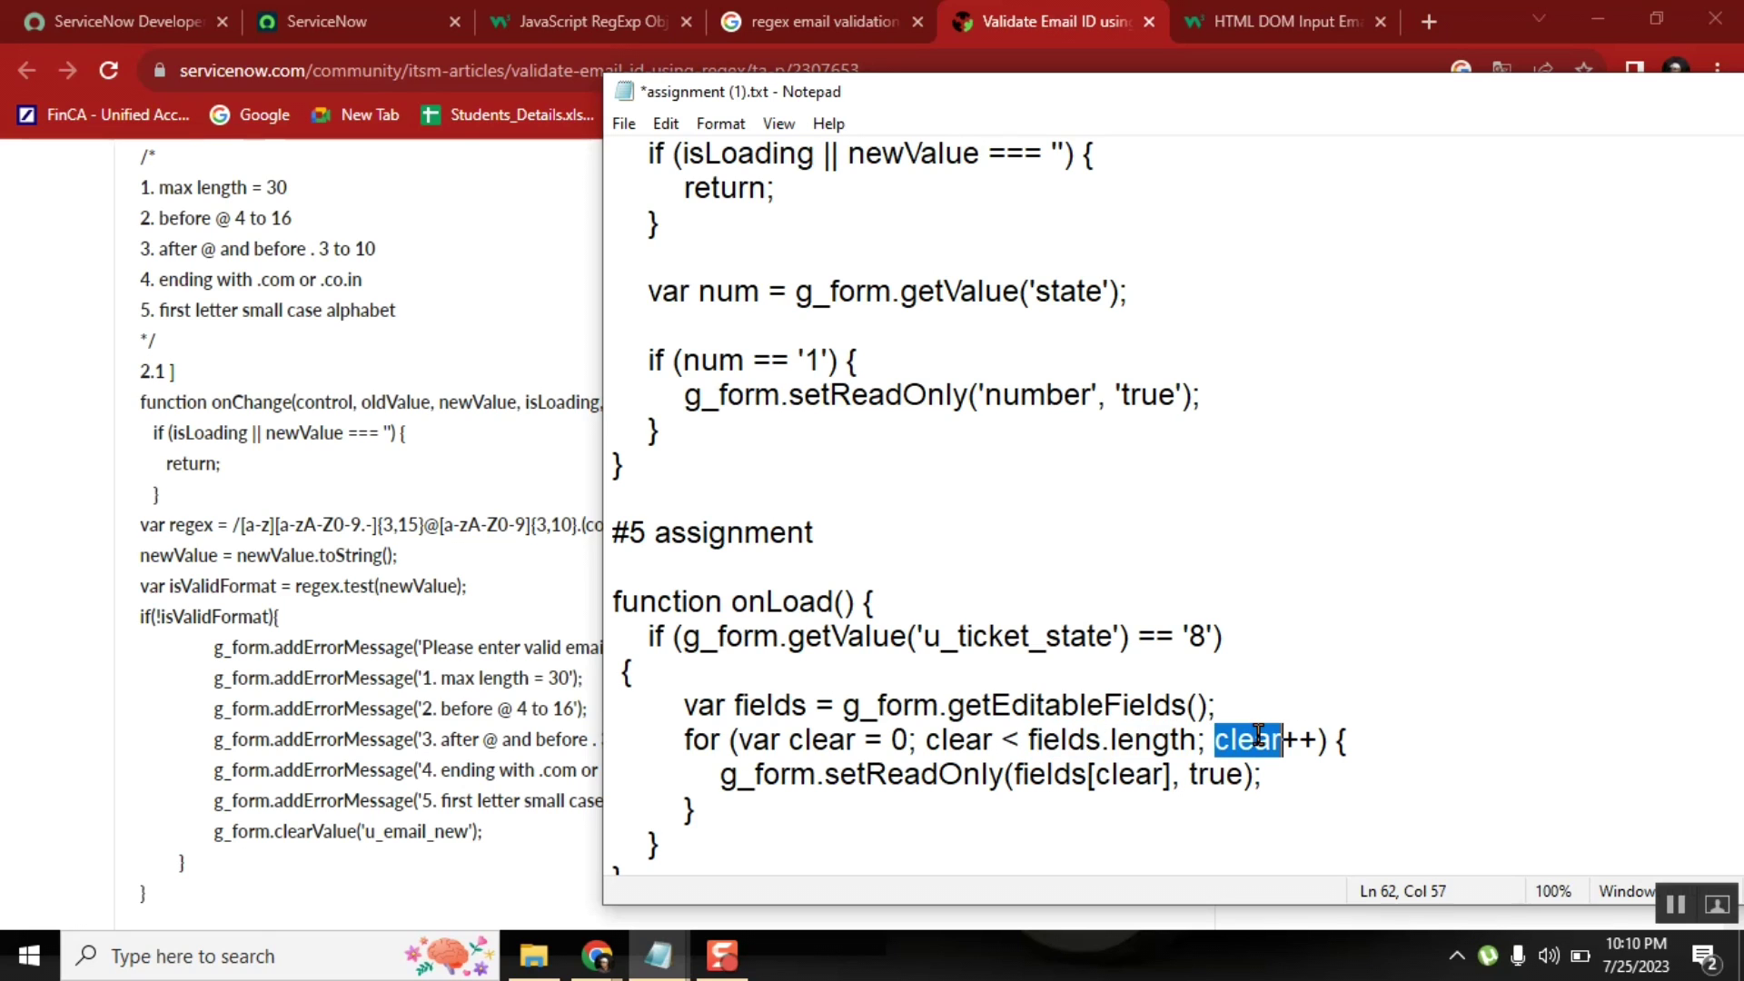
click(786, 706)
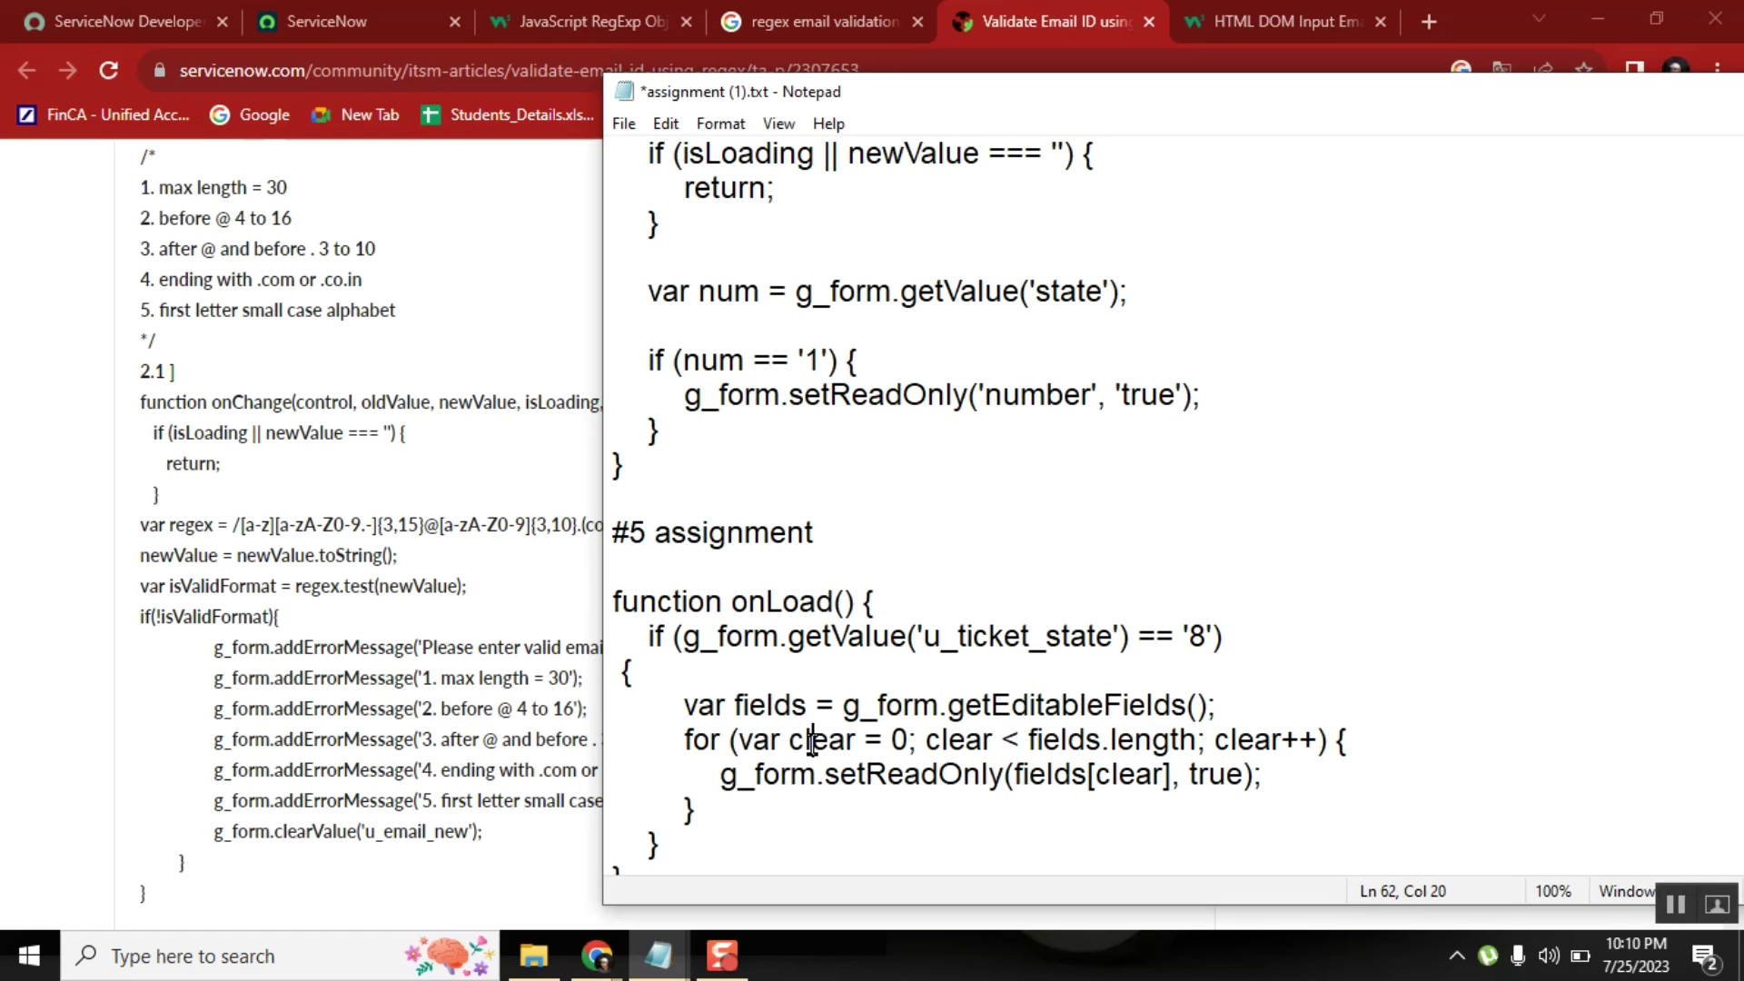
double_click(811, 741)
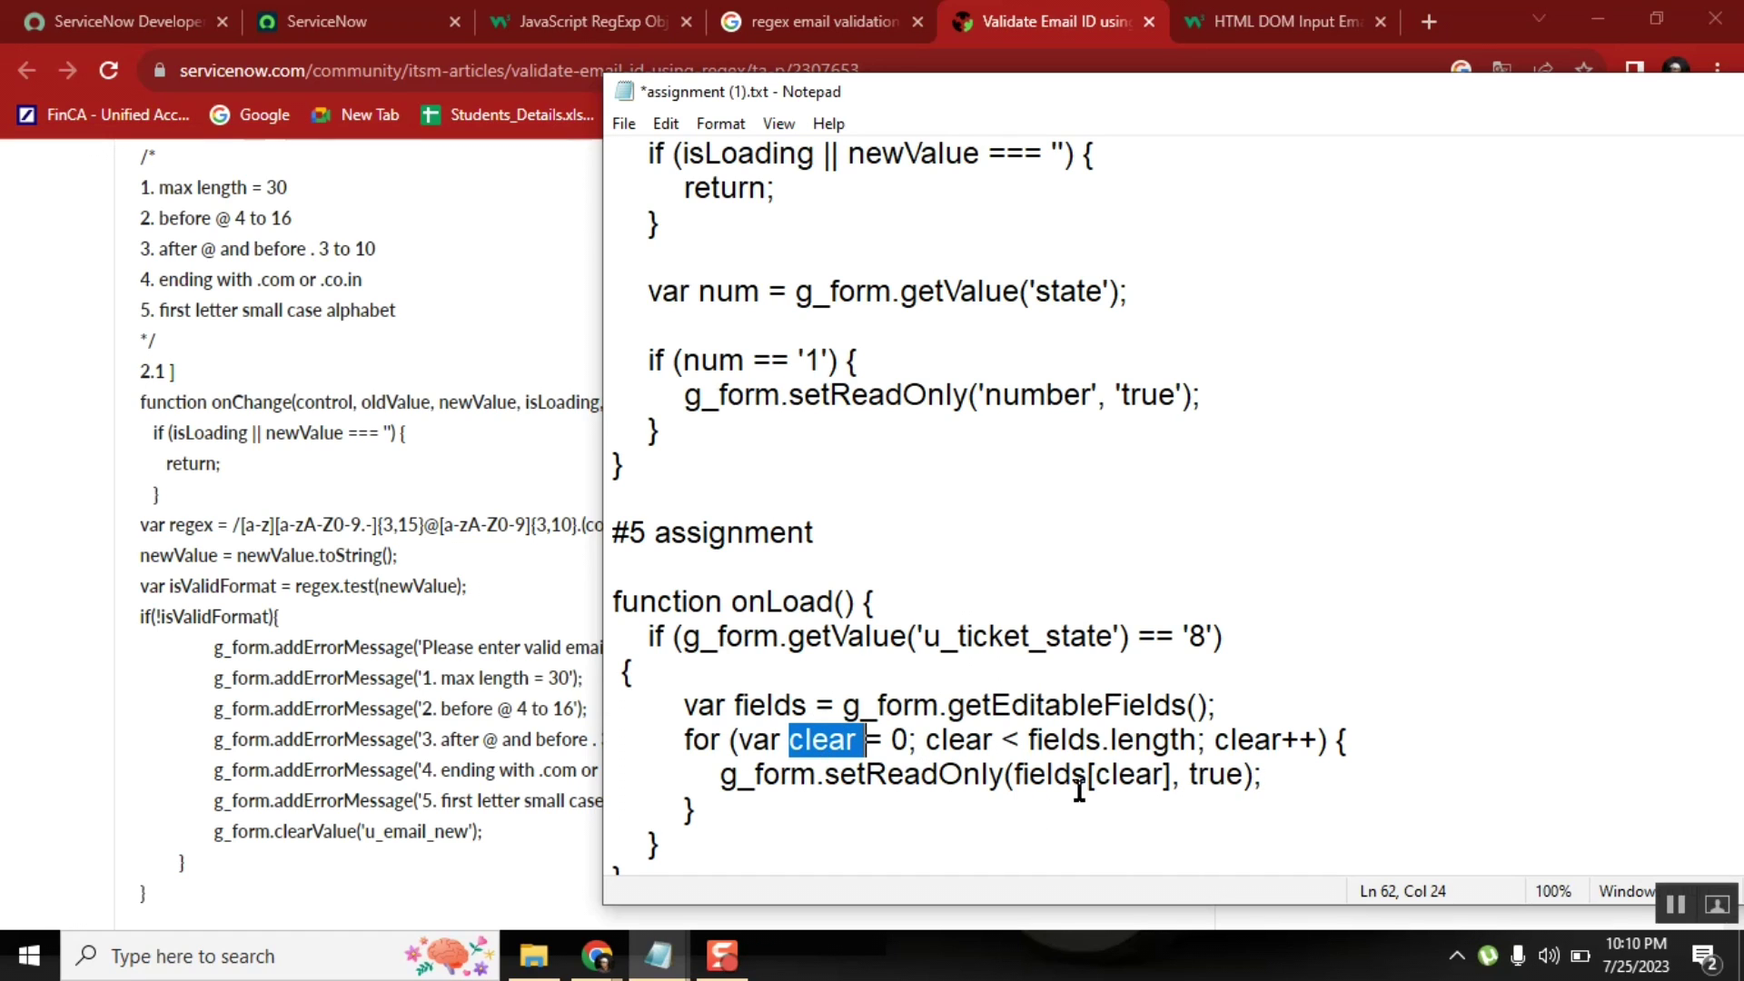
double_click(923, 775)
double_click(1222, 777)
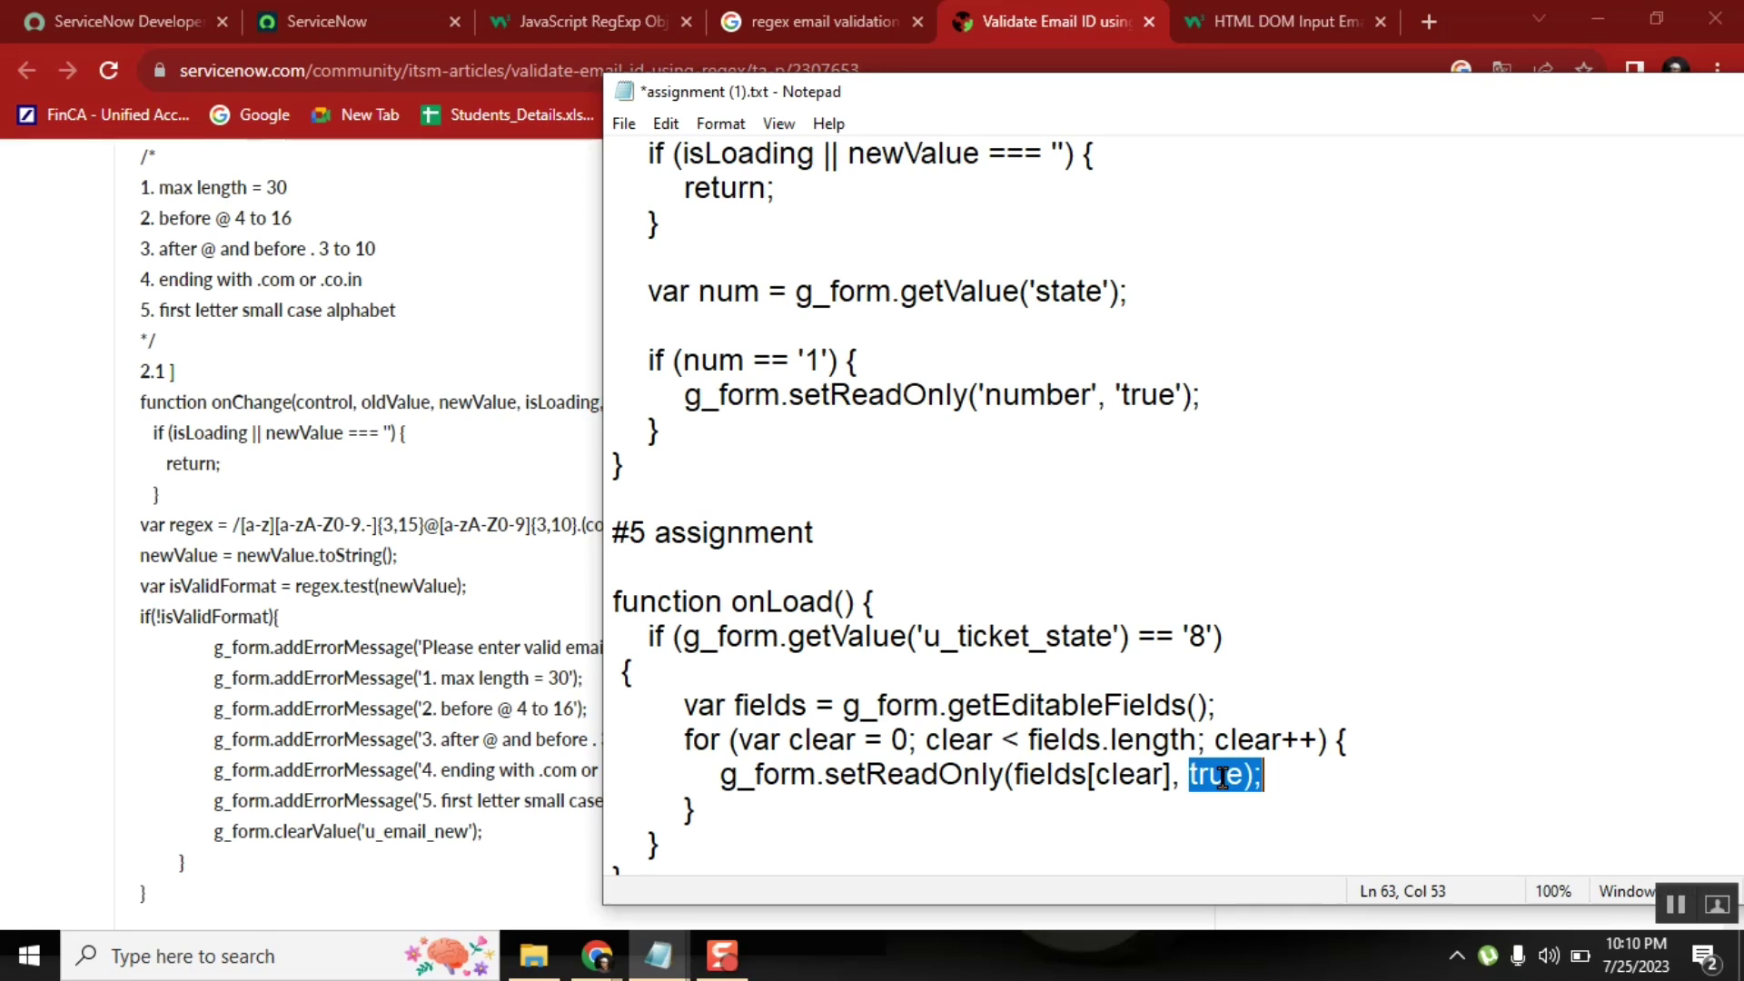
double_click(1068, 775)
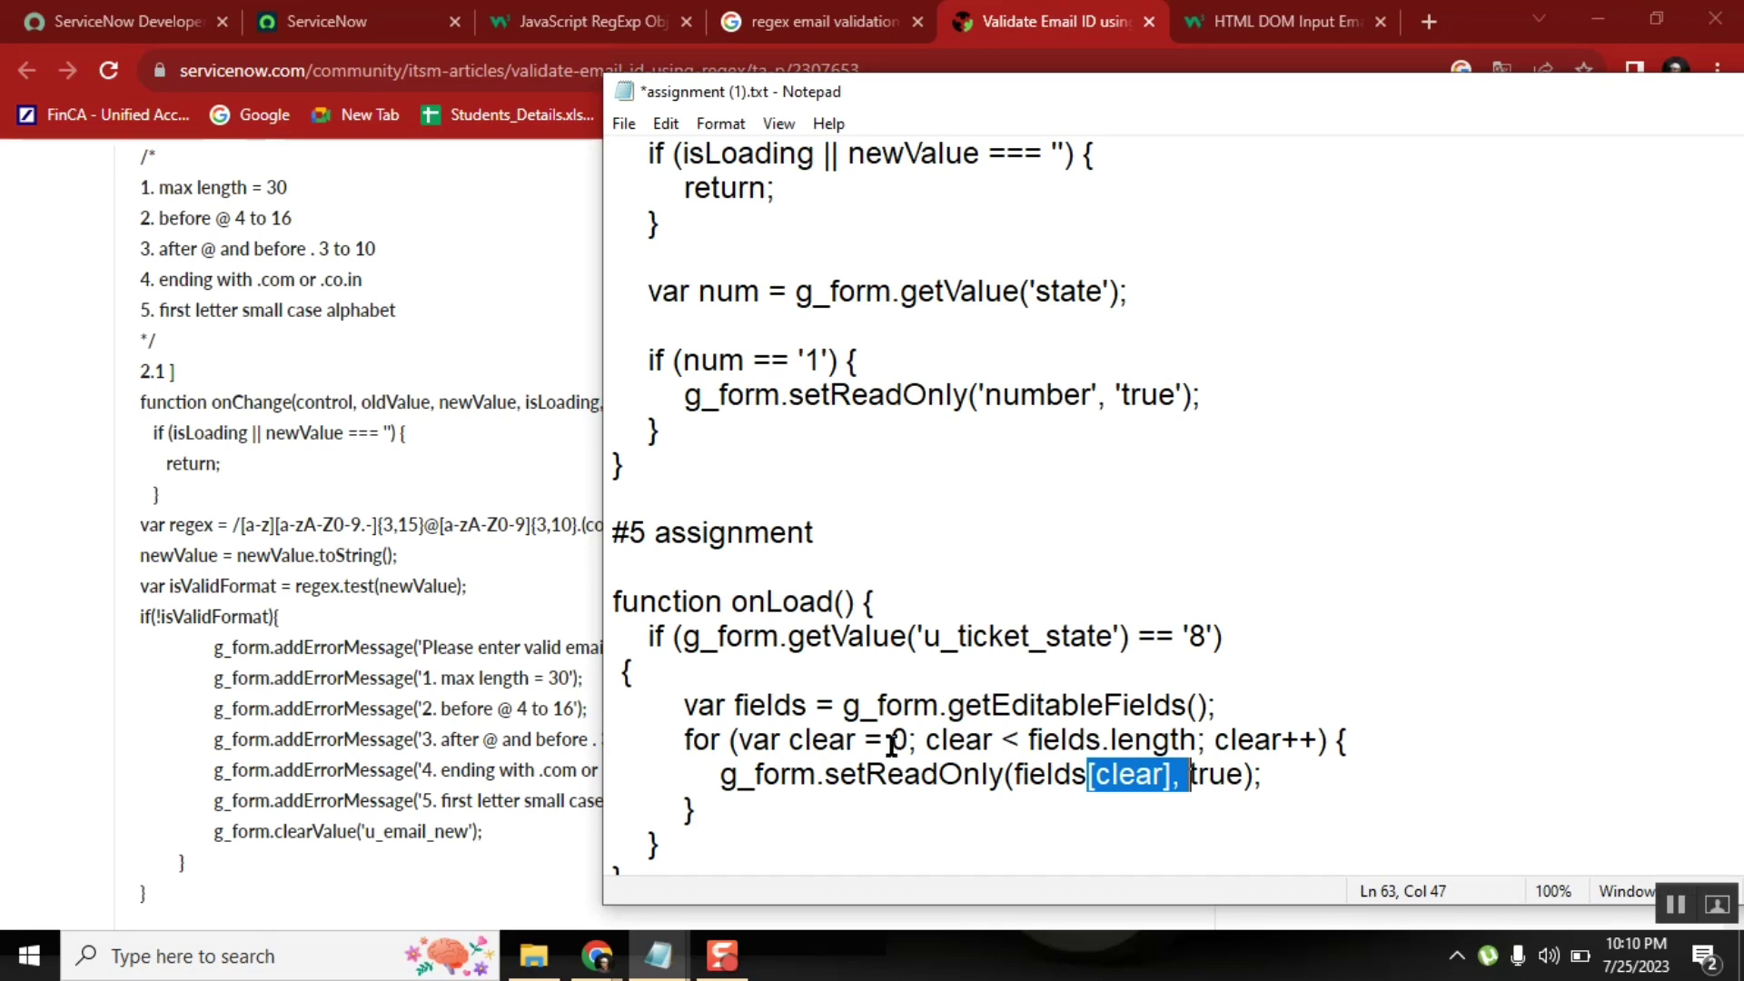
- Rename the loop counter from clear to i in the declaration, condition and increment
click(854, 738)
key(BackSpace)
key(BackSpace)
key(BackSpace)
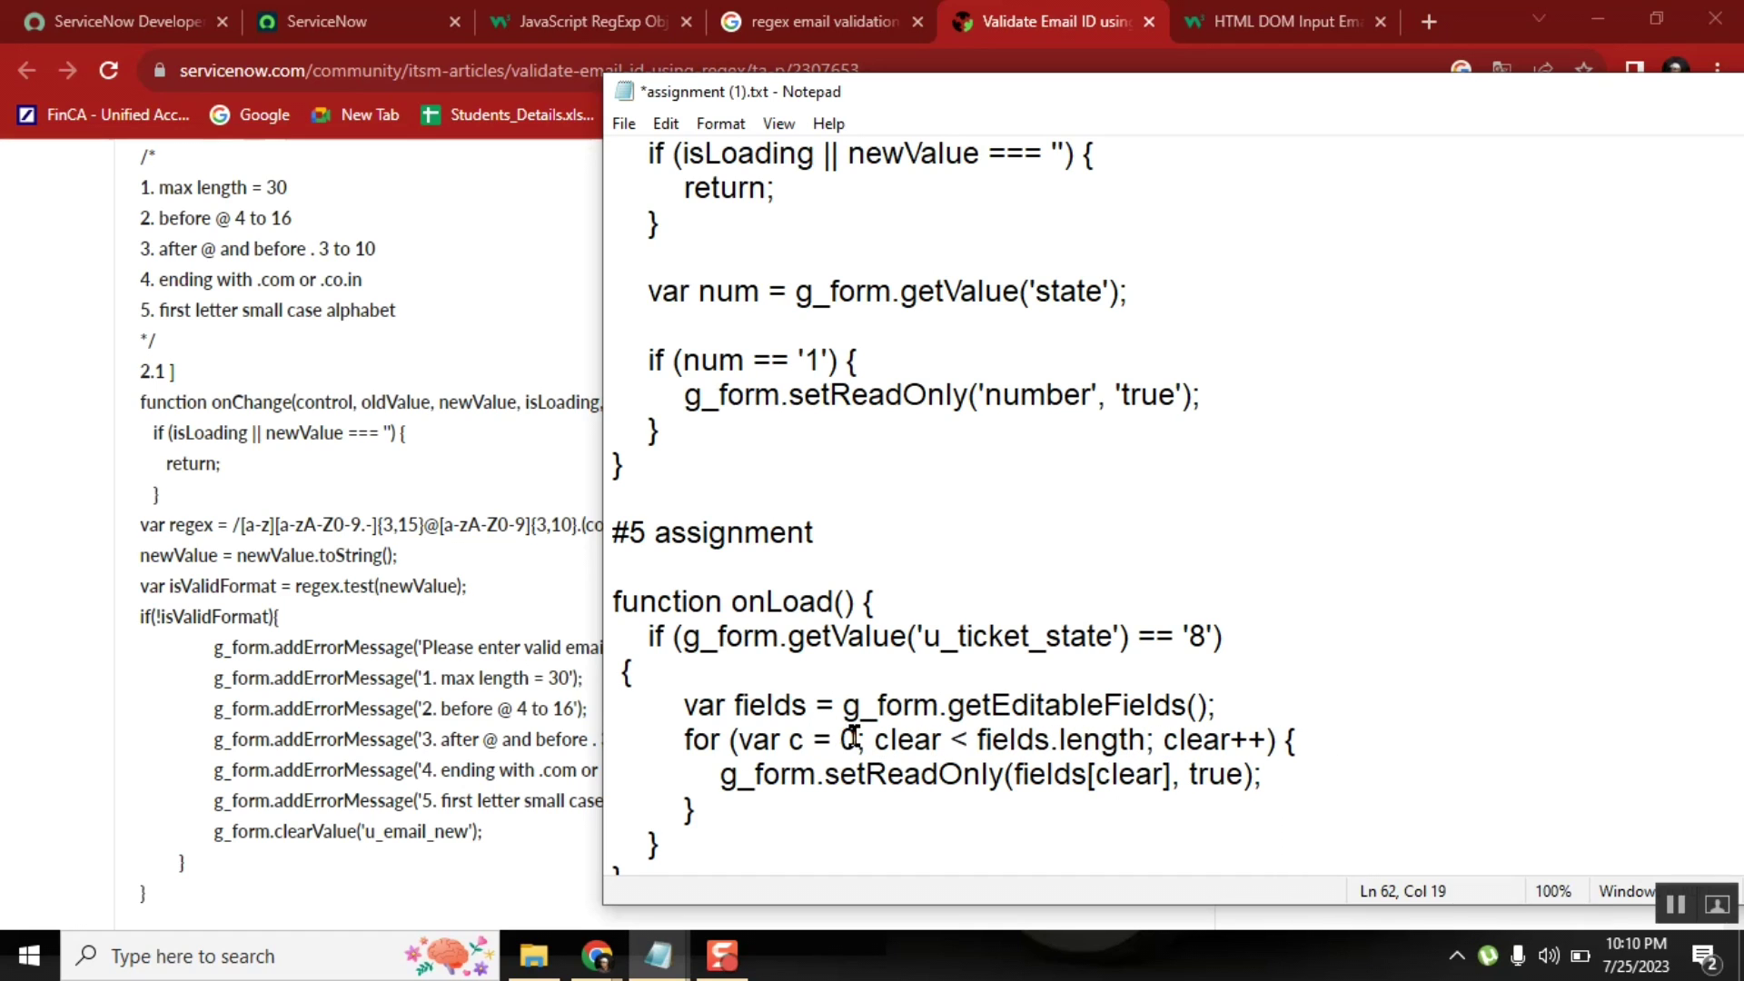
key(BackSpace)
text(i)
key(Right)
key(Right)
key(Right)
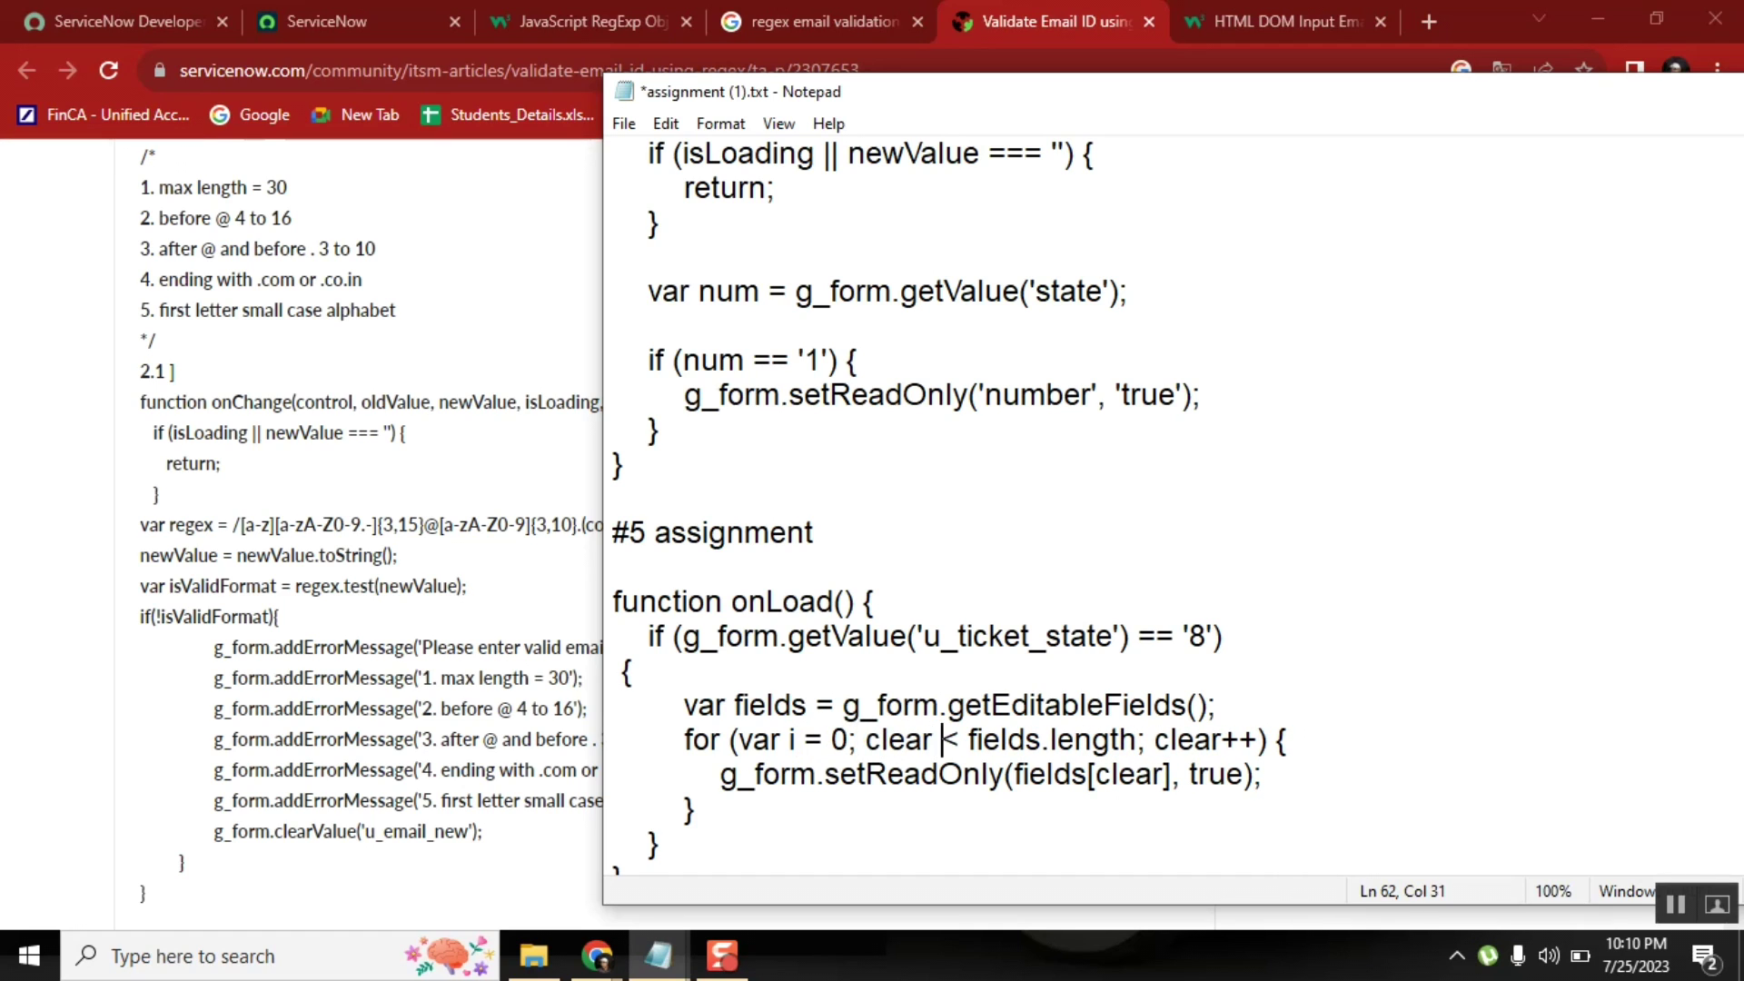
key(BackSpace)
key(BackSpace)
key(BackSpace)
key(BackSpace)
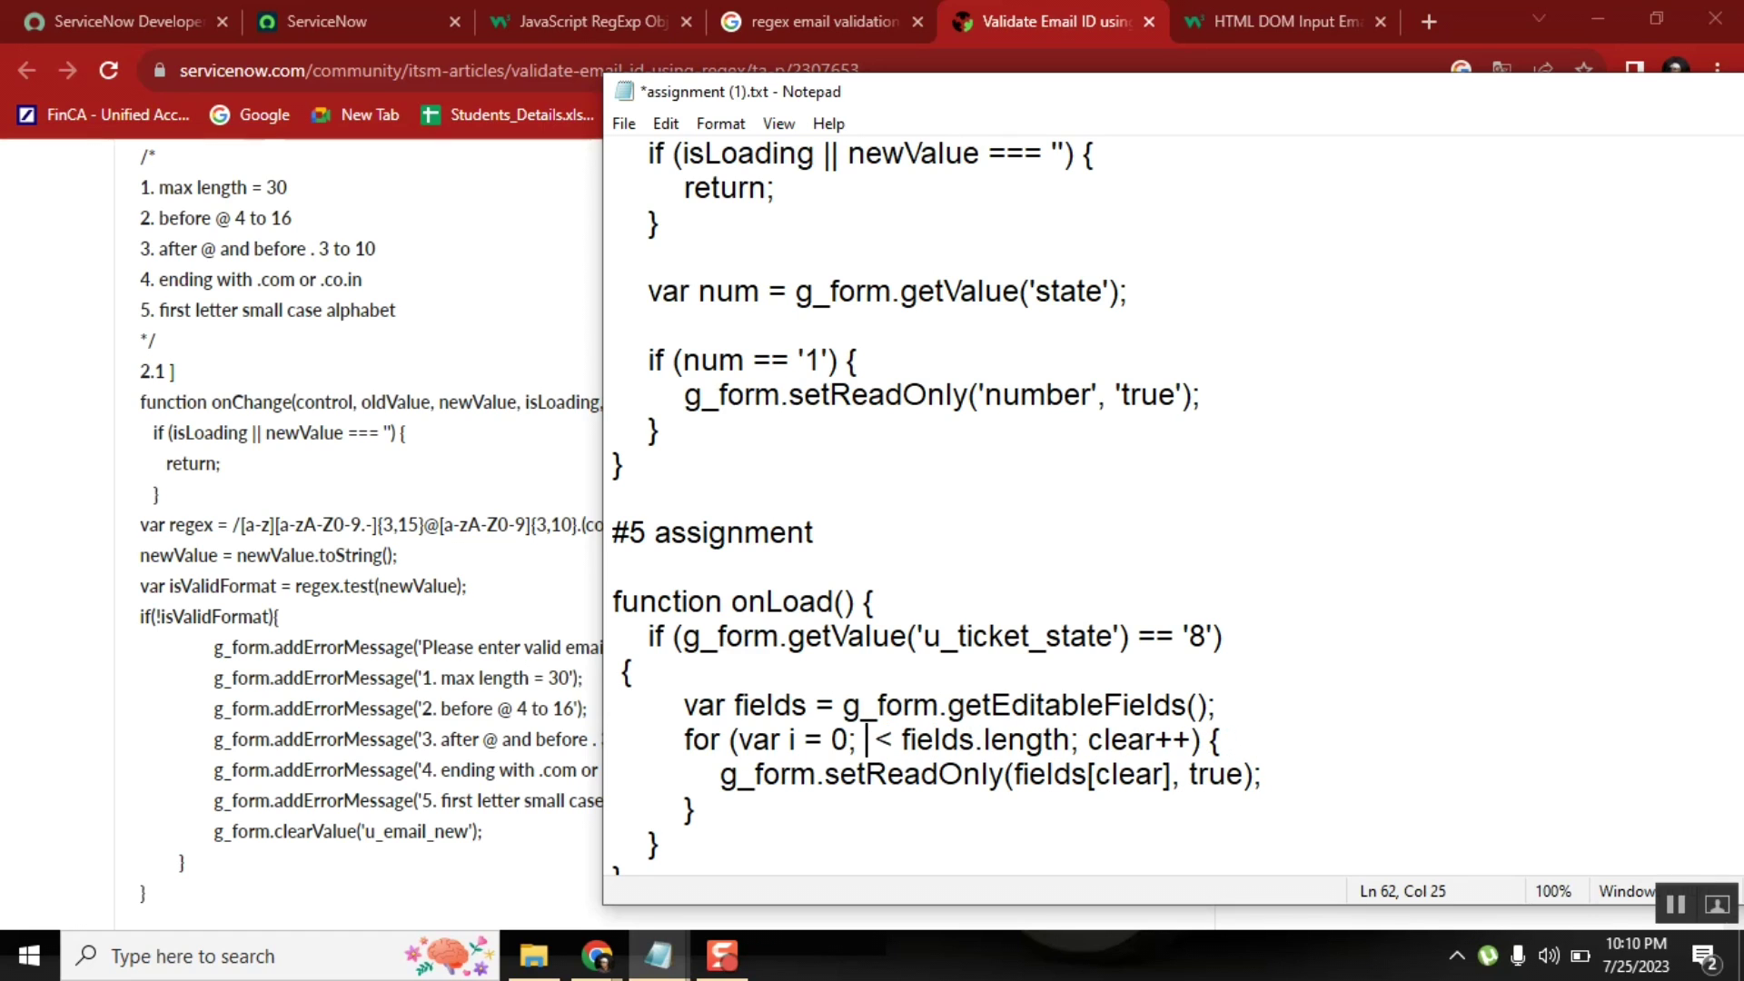
text(i)
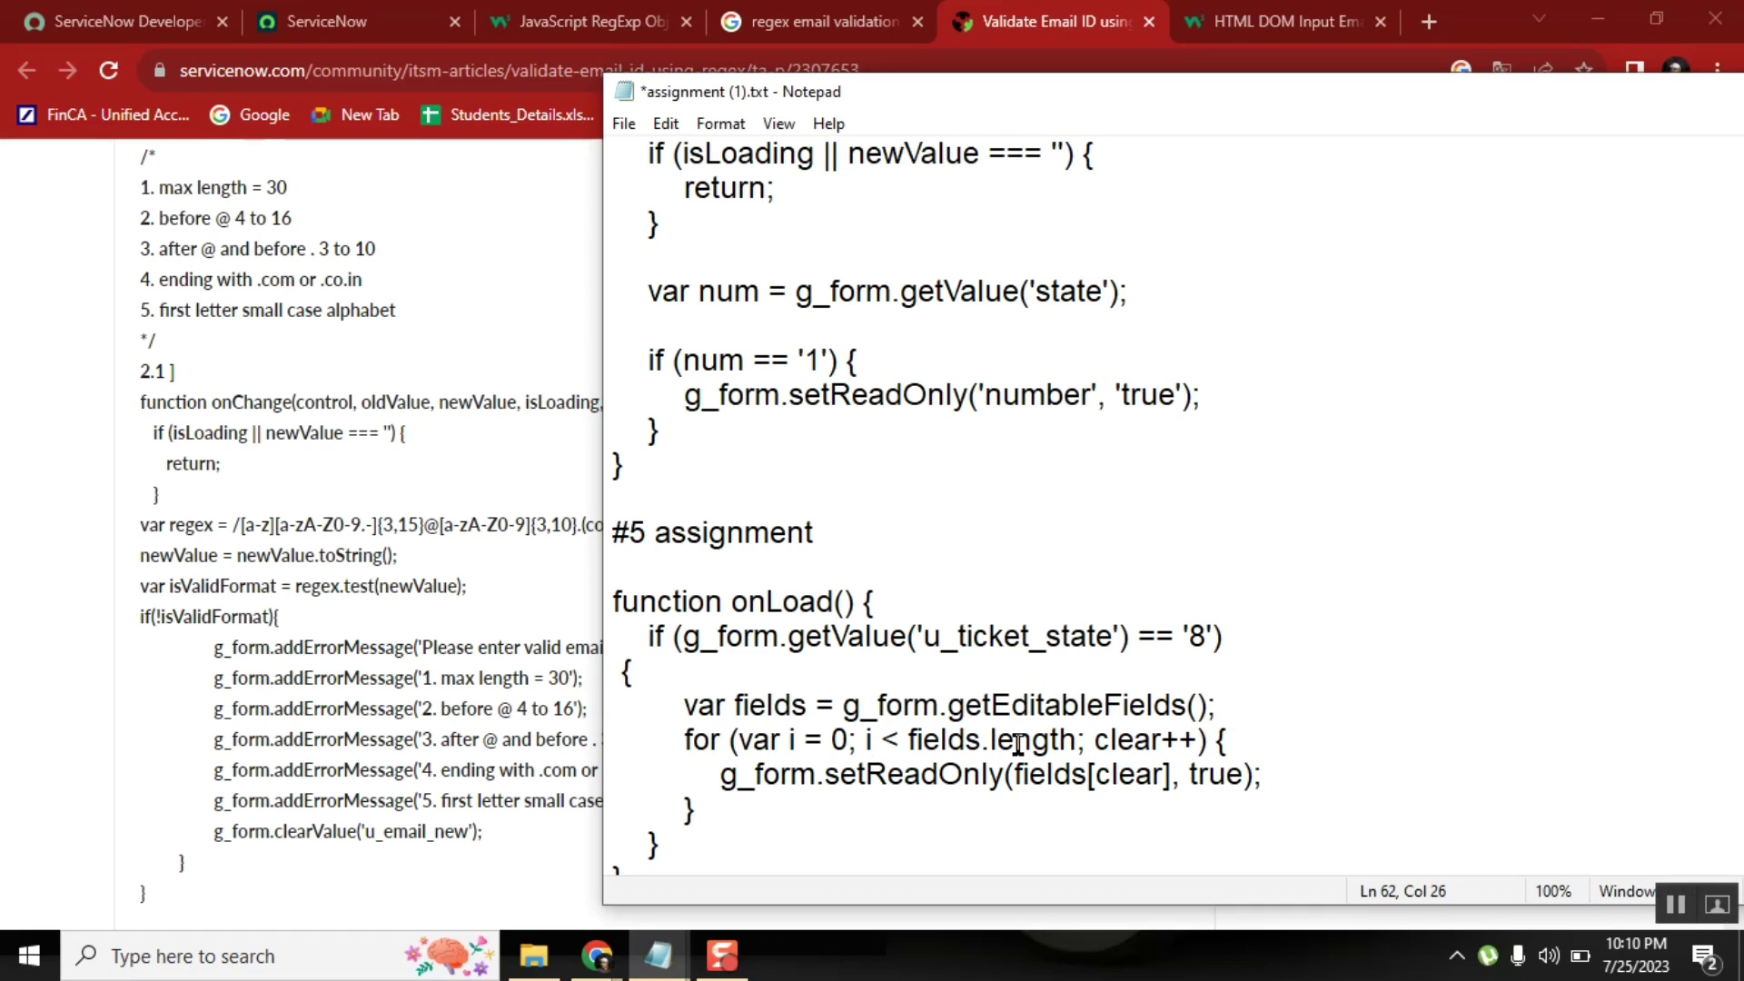
drag(907, 741, 1094, 740)
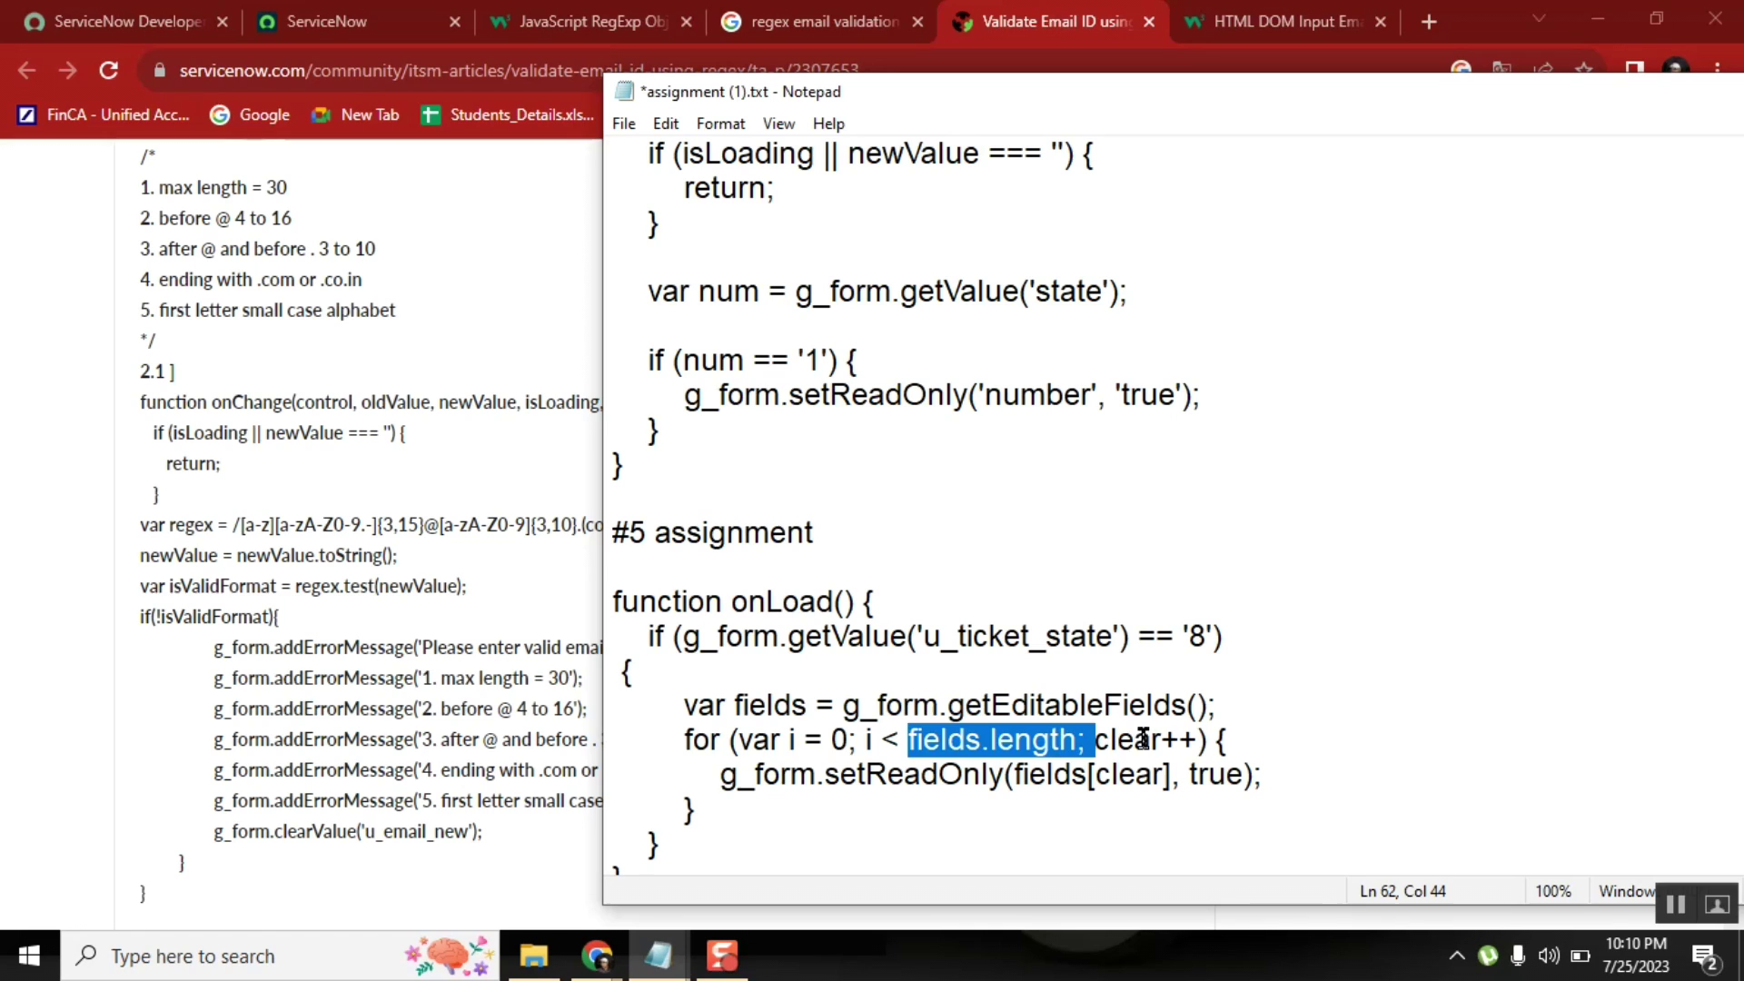
double_click(1131, 737)
text(i)
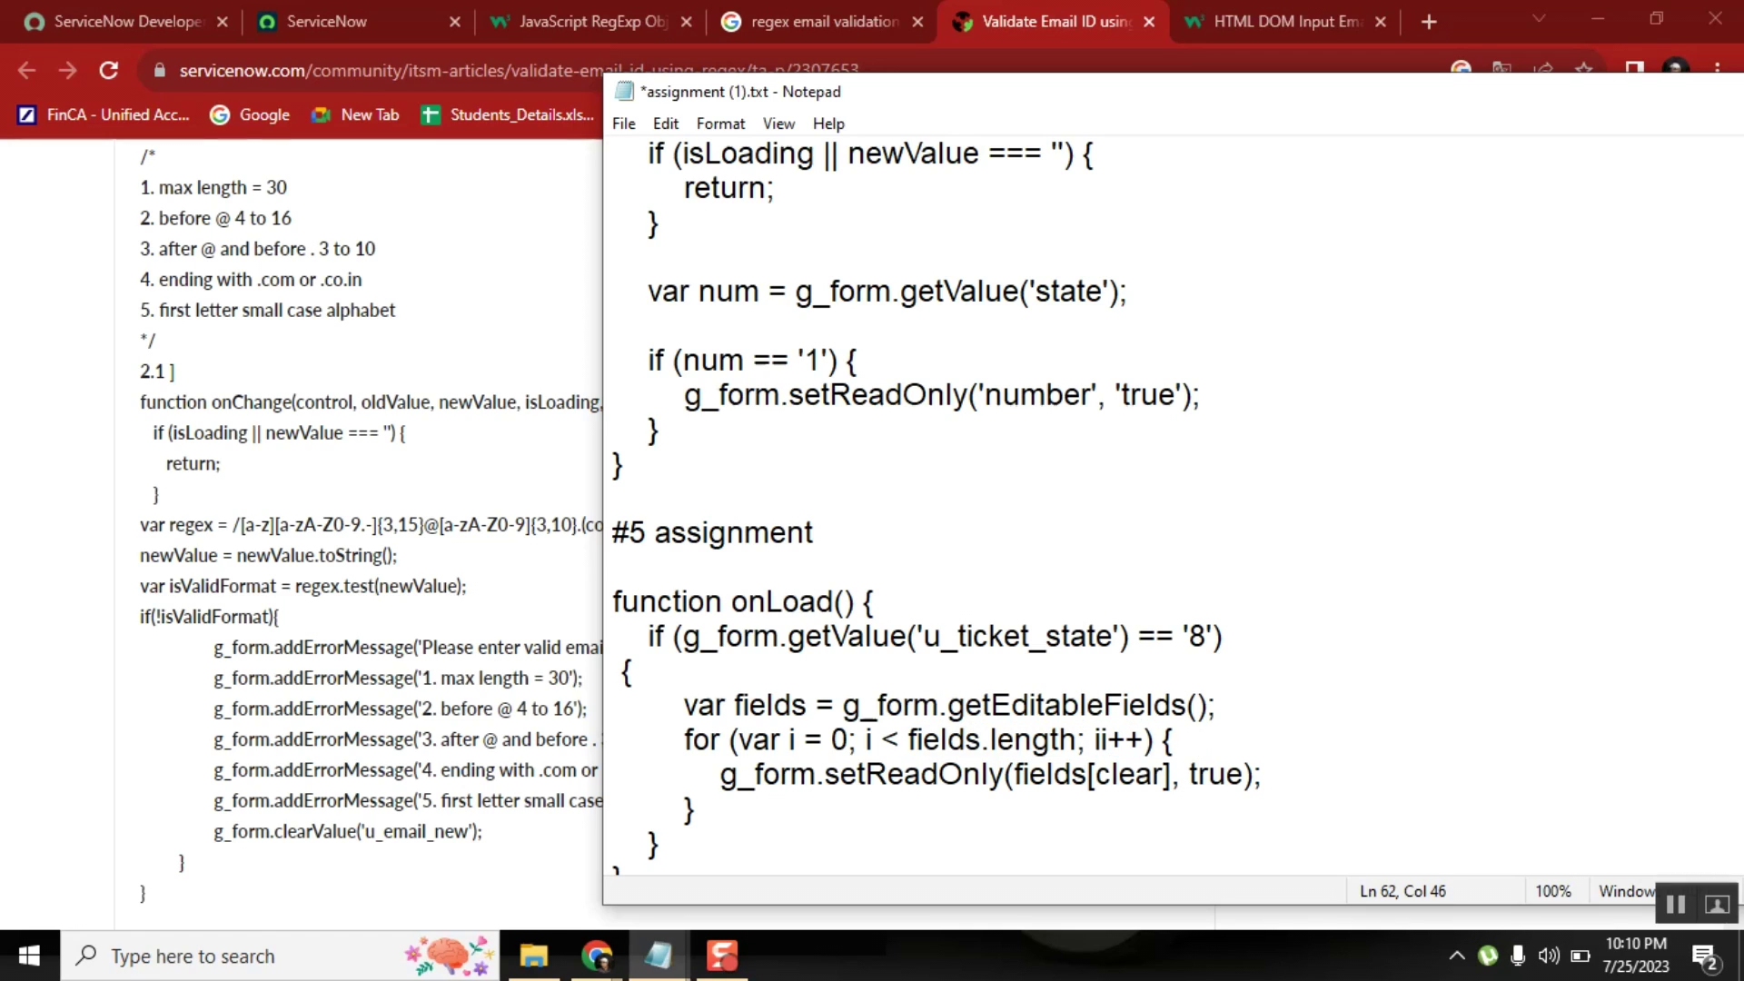
- Change the setReadOnly index from fields[clear] to fields[i]
double_click(1125, 775)
click(1125, 775)
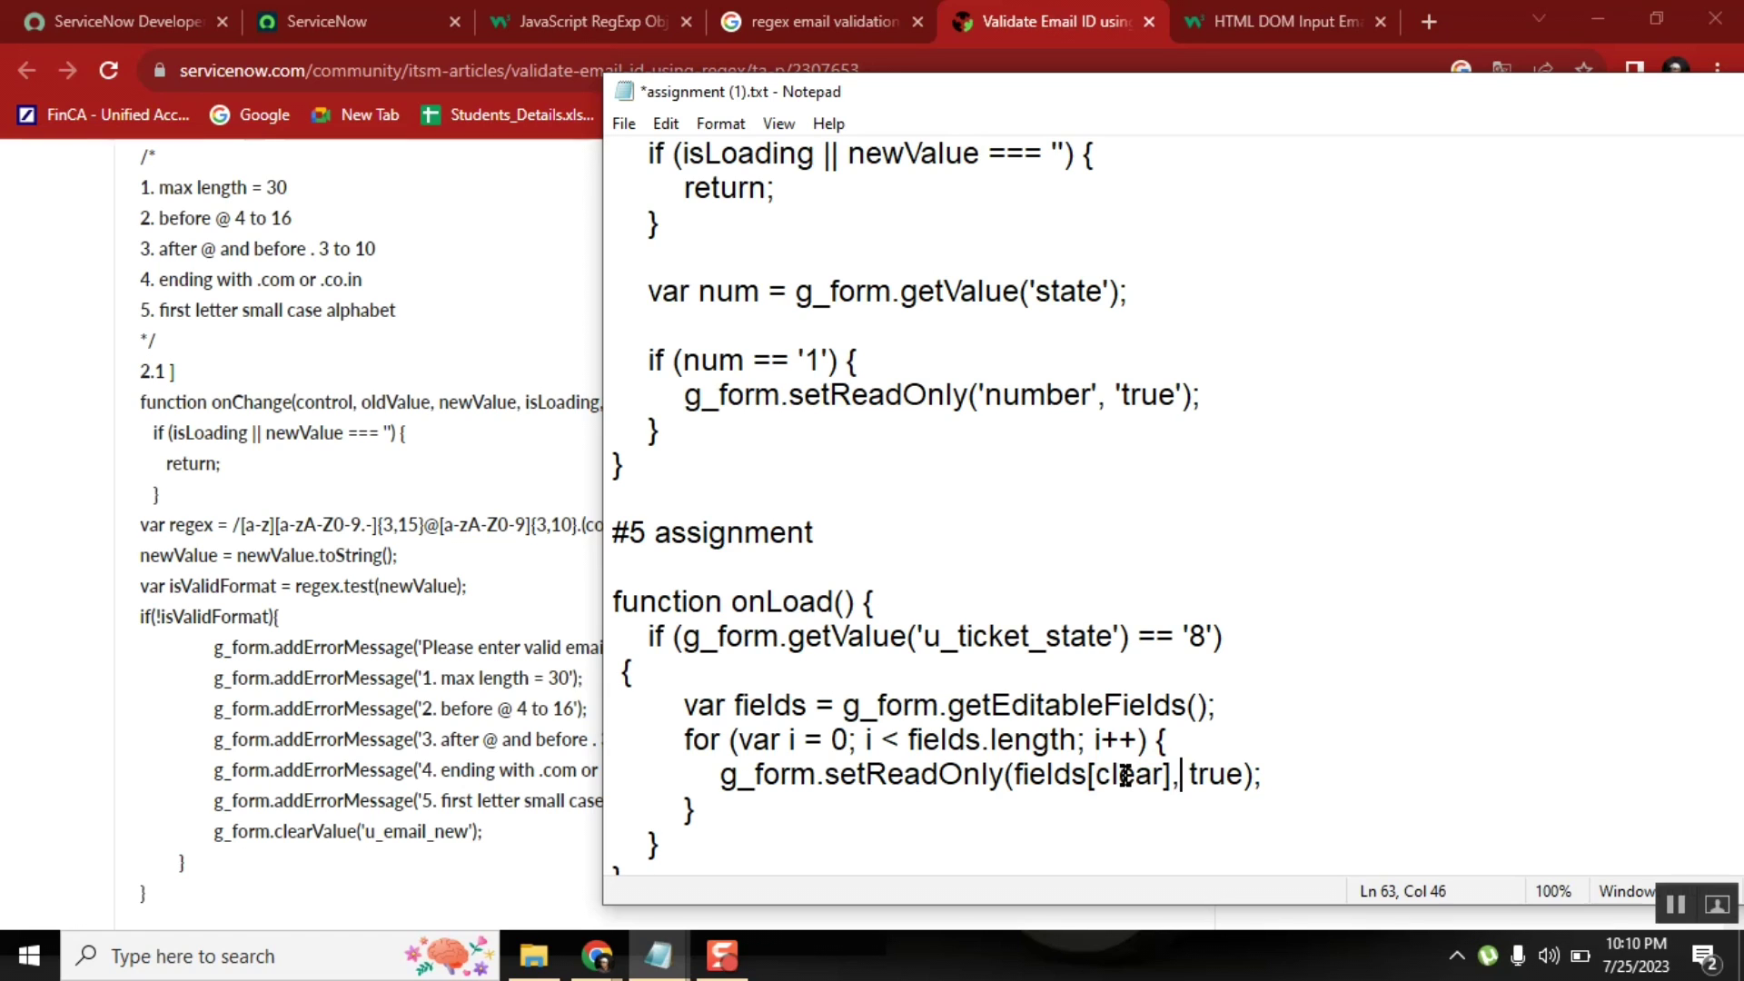
key(Left)
key(Left)
key(shift+Left)
key(shift+Left)
key(shift+Left)
key(shift+Left)
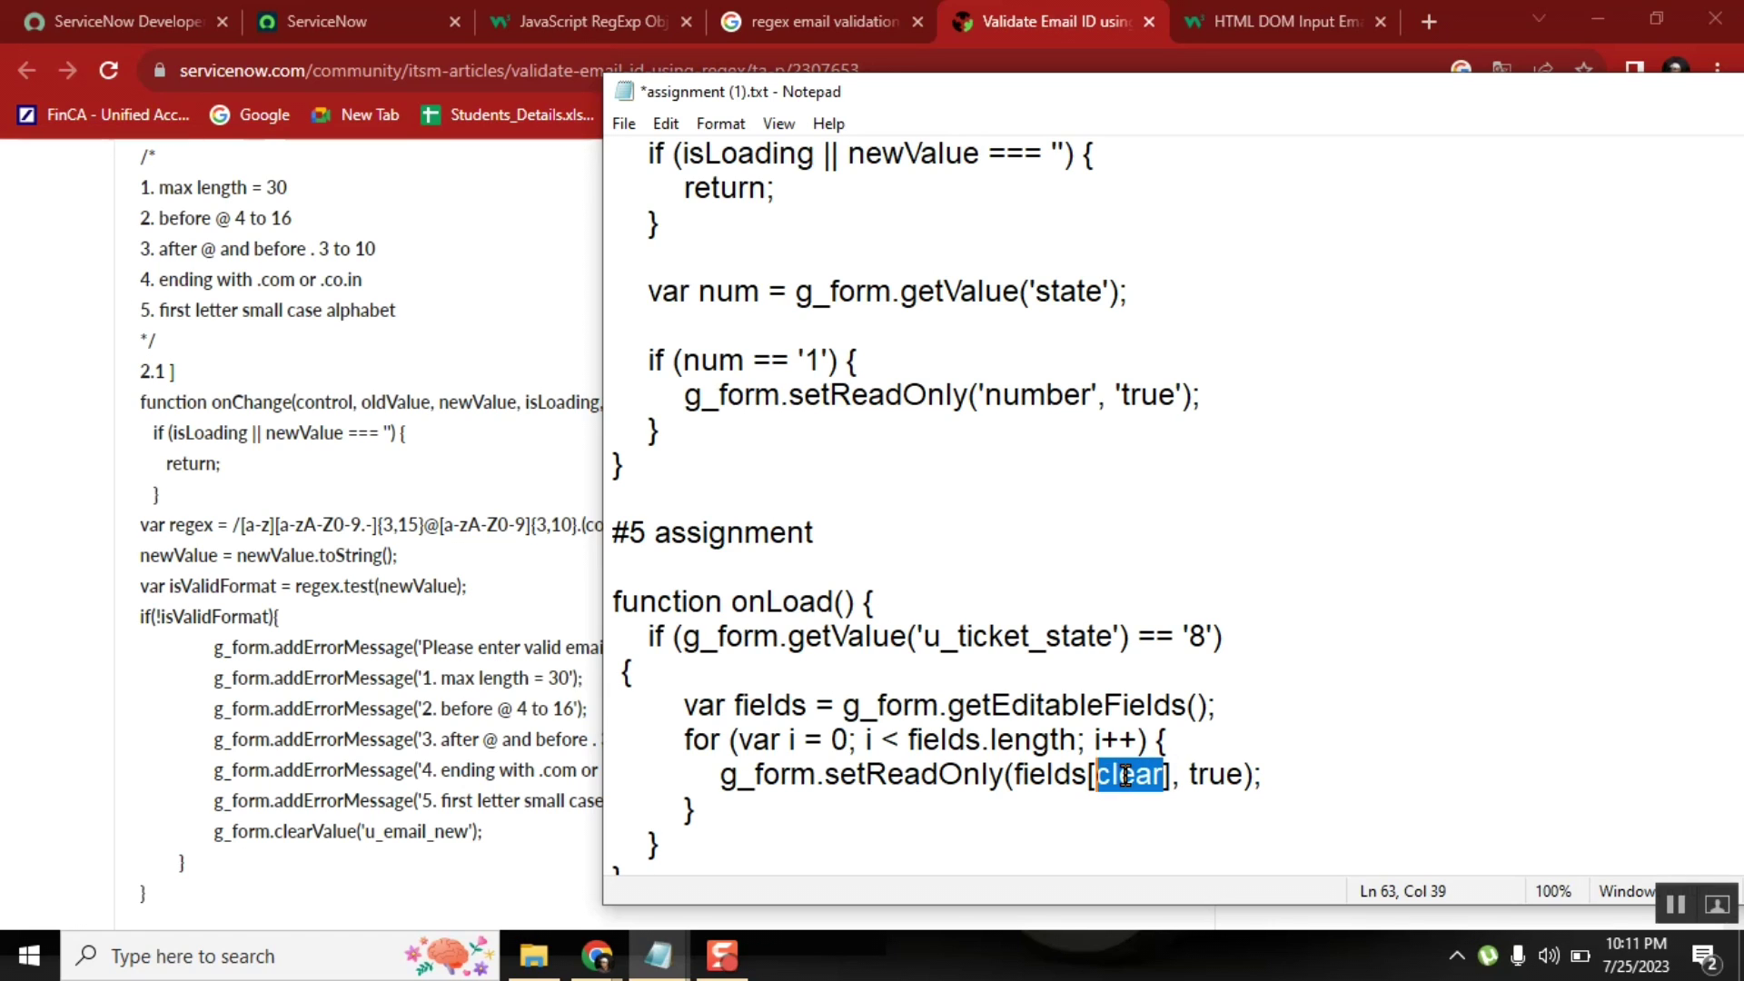
key(BackSpace)
text(i)
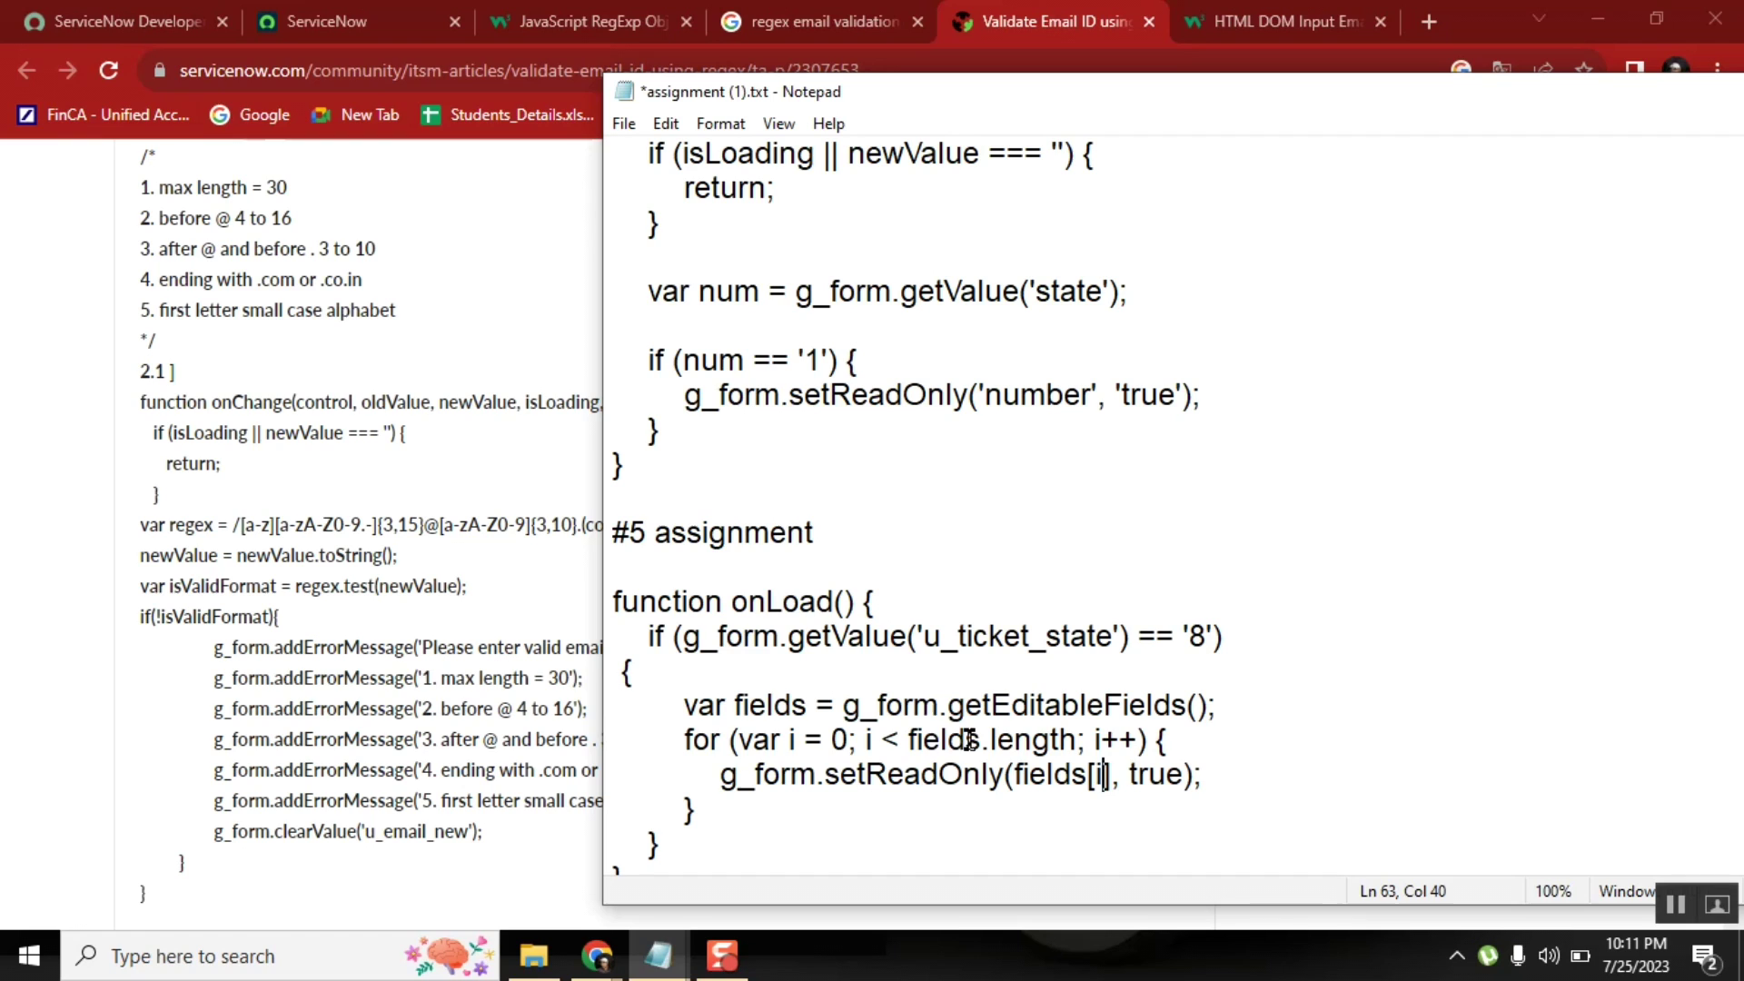
- Highlight the fields variable, the true argument and the getEditableFields call while explaining
double_click(755, 702)
double_click(1150, 773)
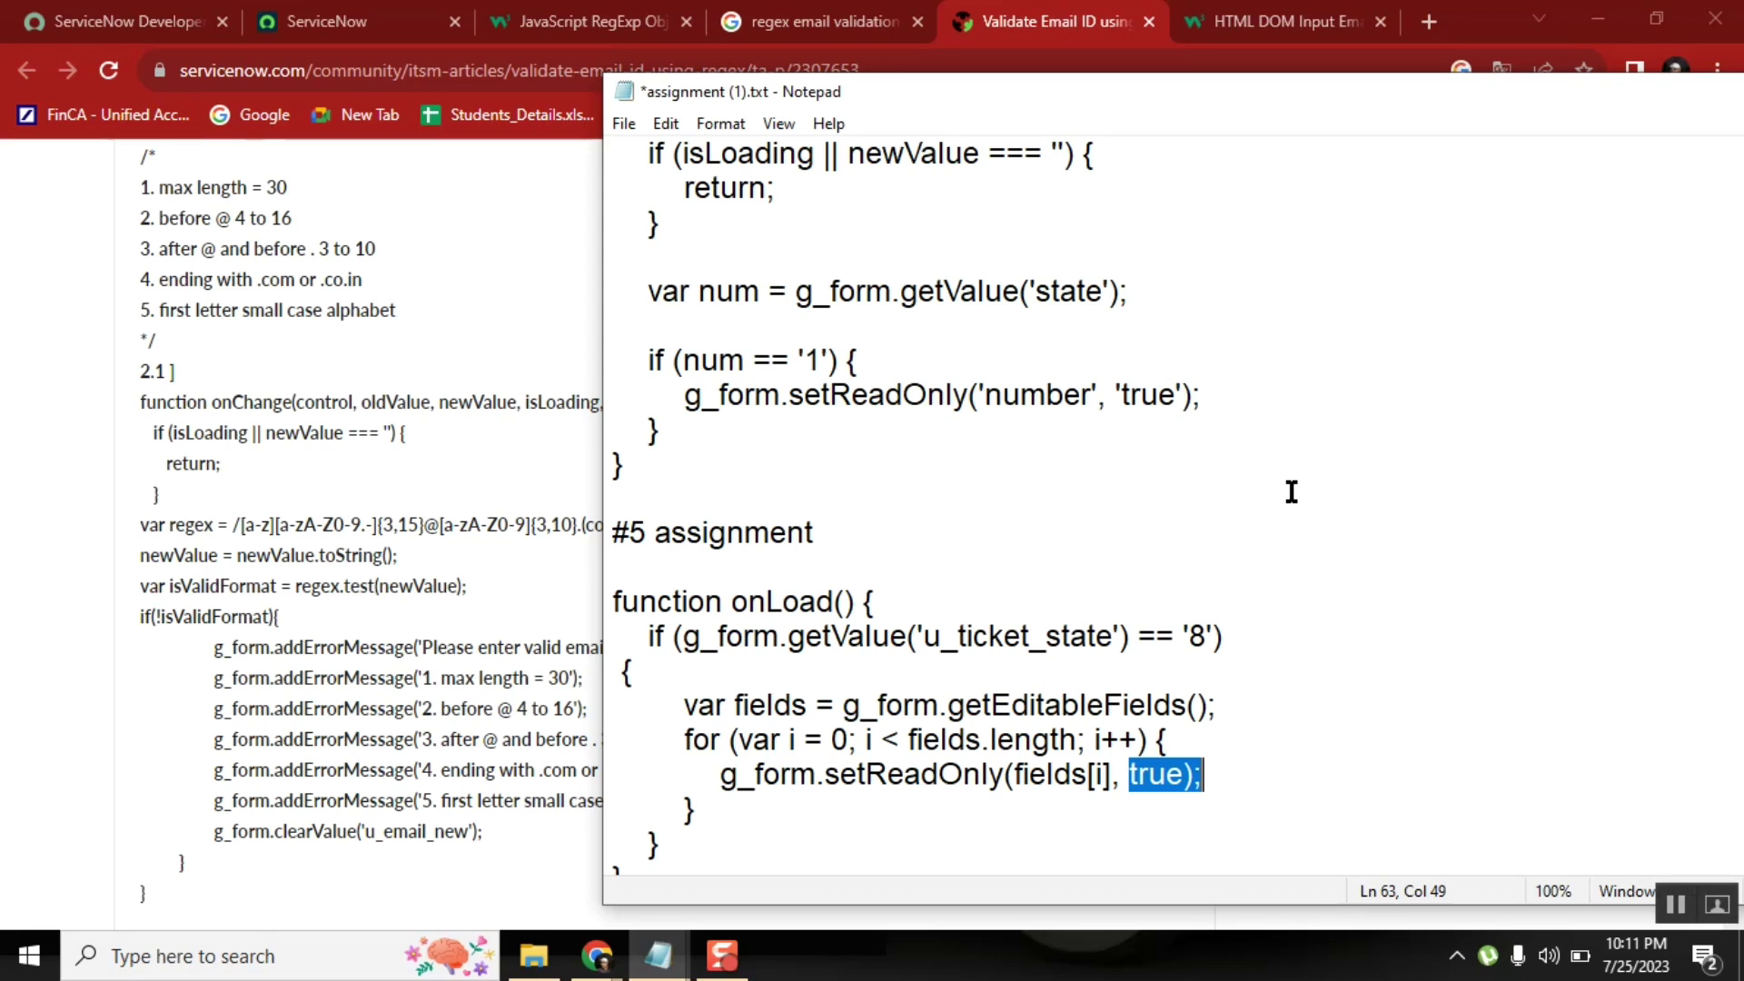
click(828, 773)
click(1103, 704)
double_click(1104, 704)
click(1103, 705)
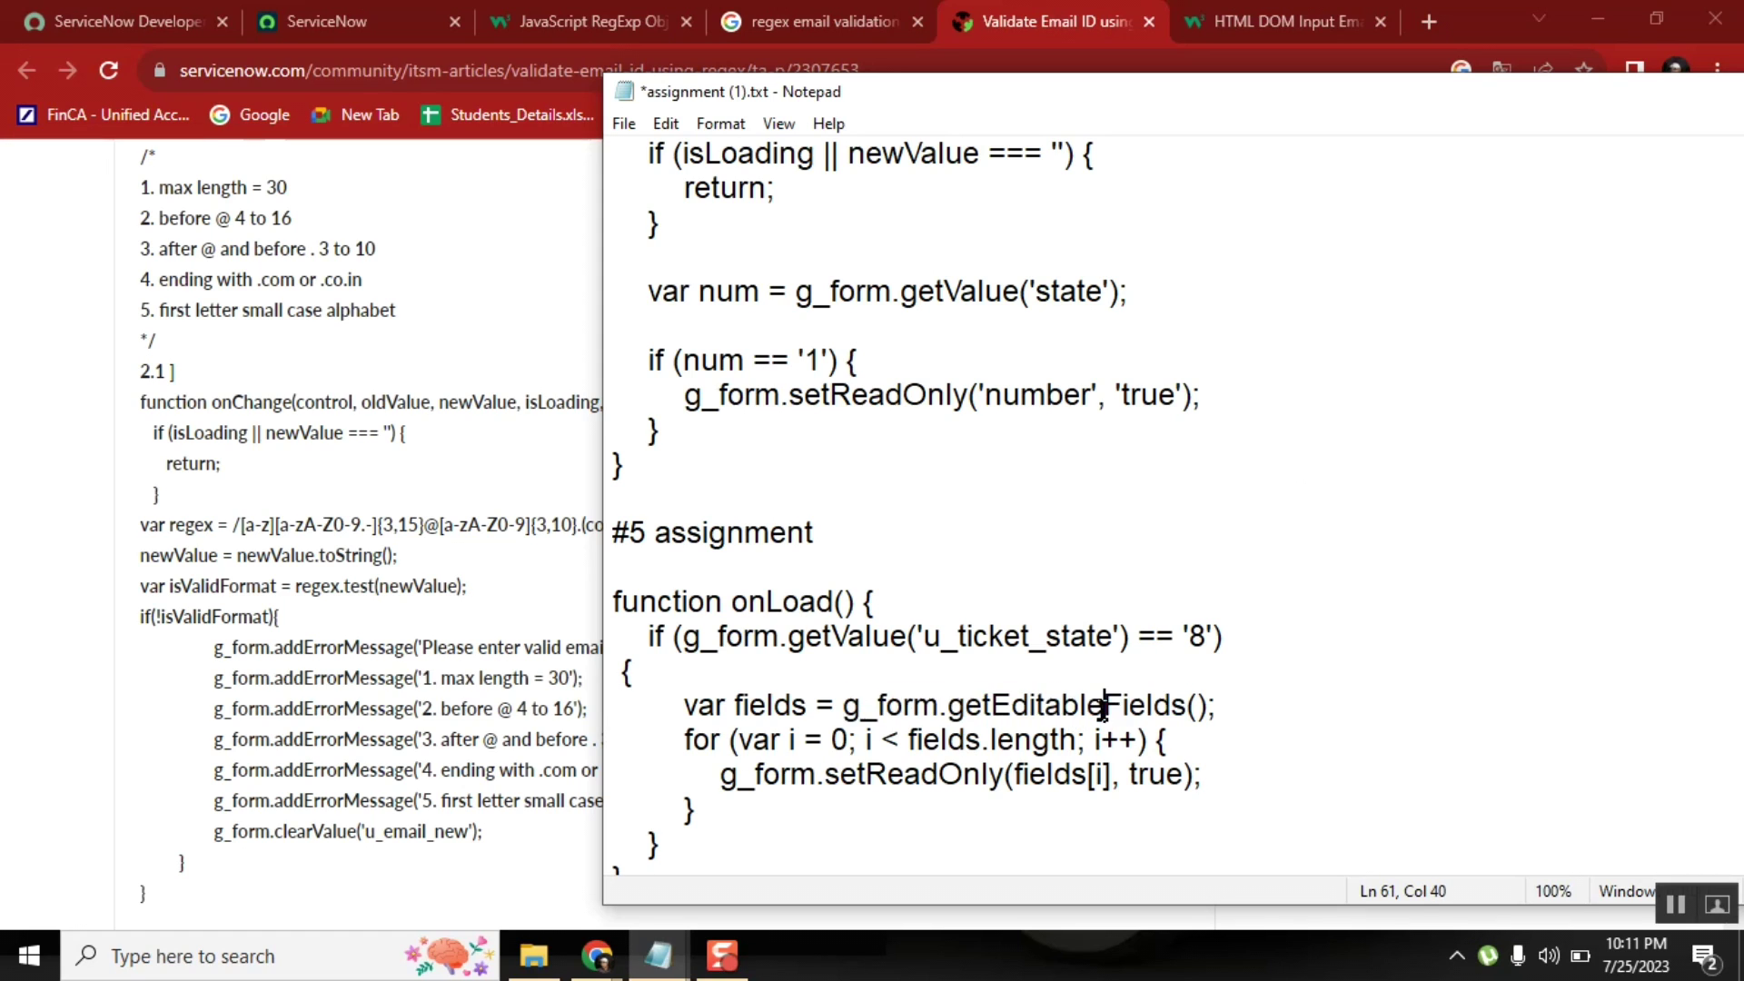
click(1187, 705)
shift+click(945, 702)
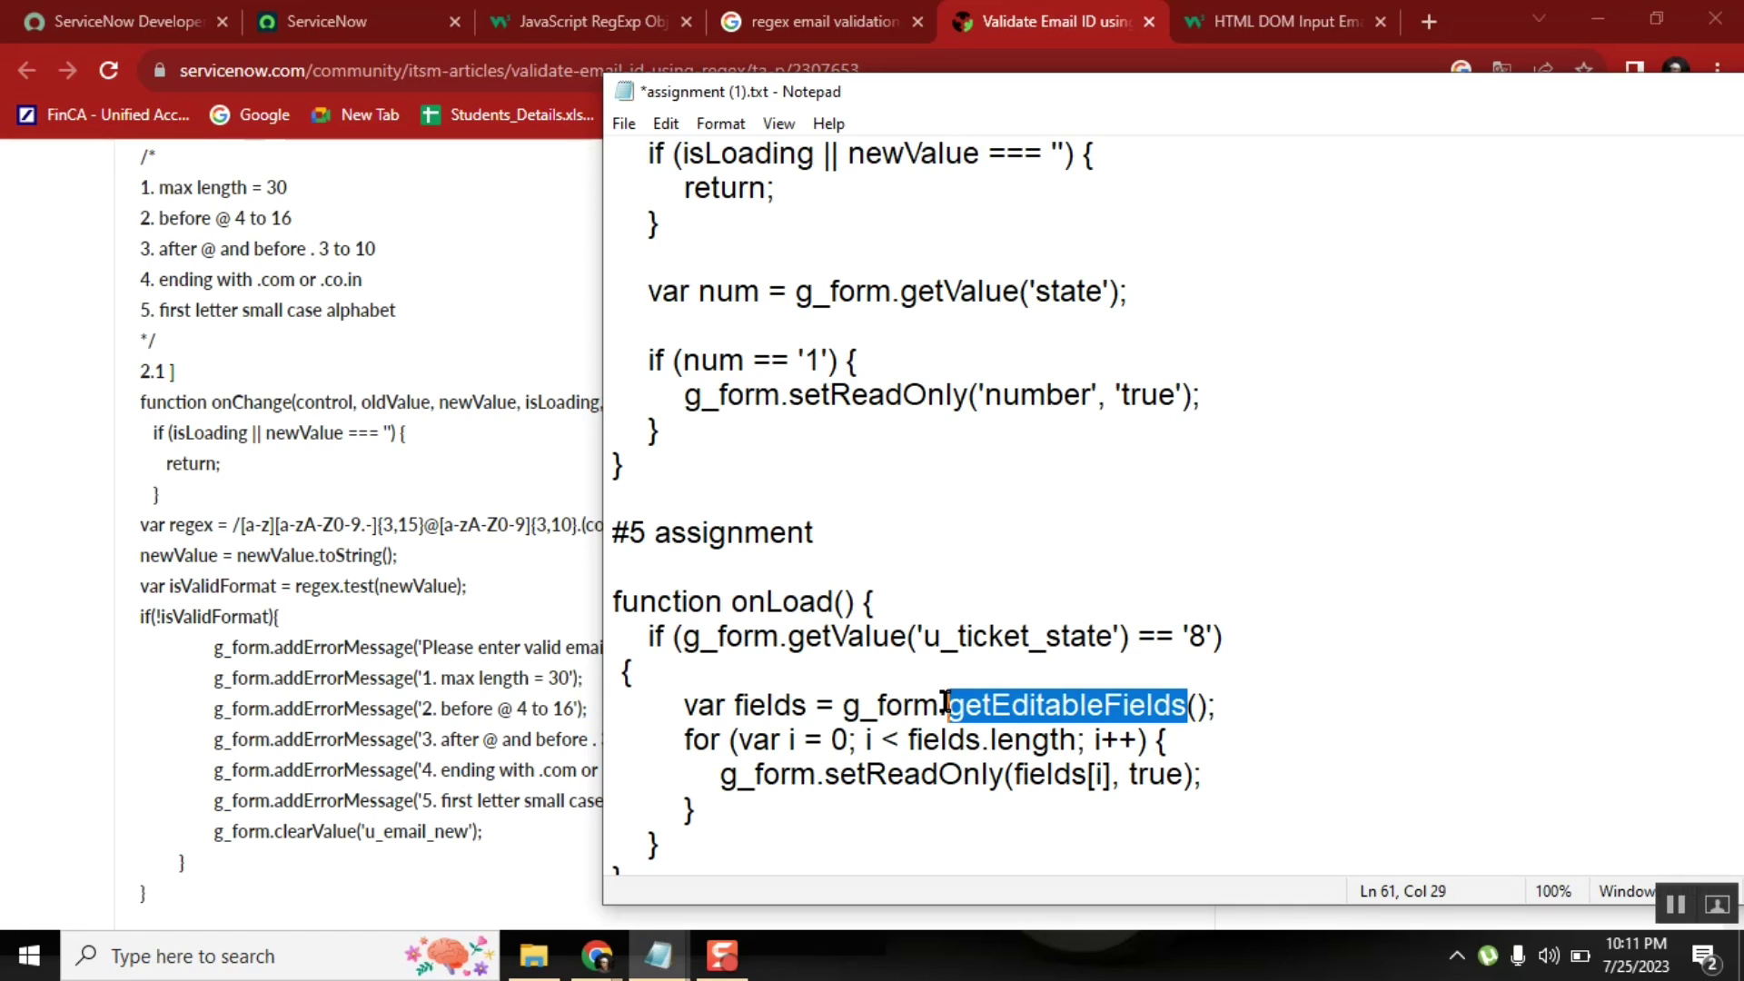
- Highlight g_form.getEditableFields once more, then switch to the ServiceNow page in the browser
click(875, 470)
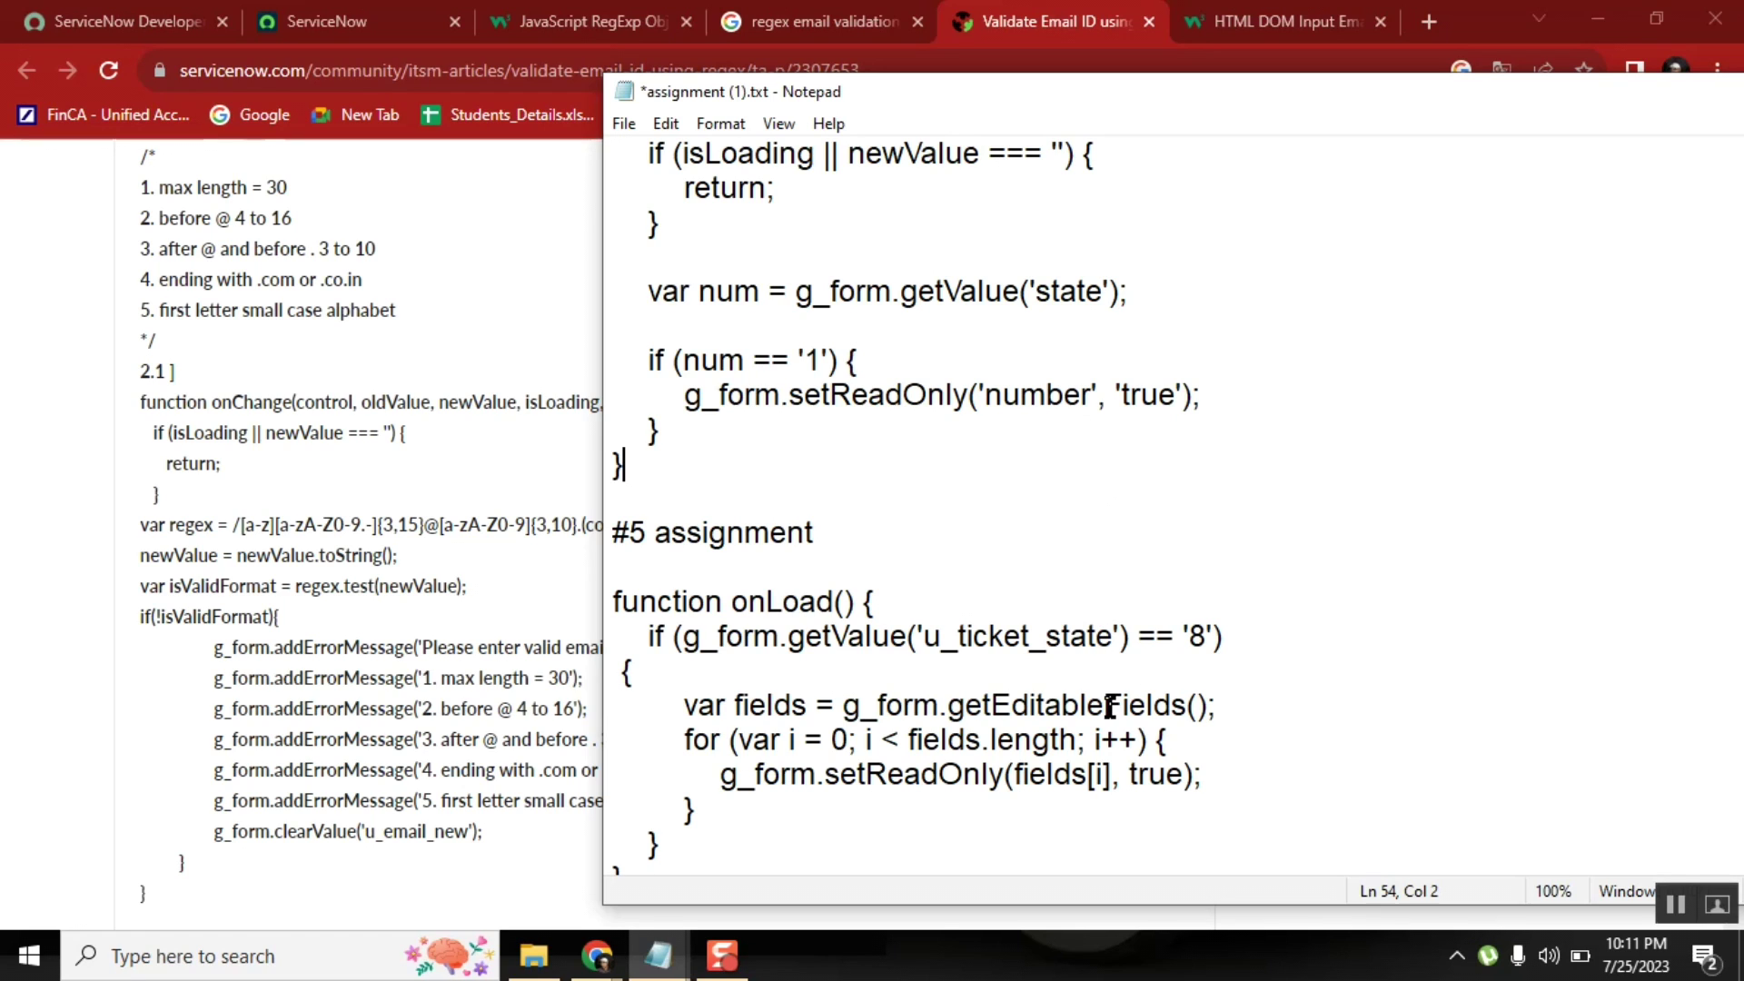
double_click(1035, 706)
key(Right)
key(Right)
click(352, 20)
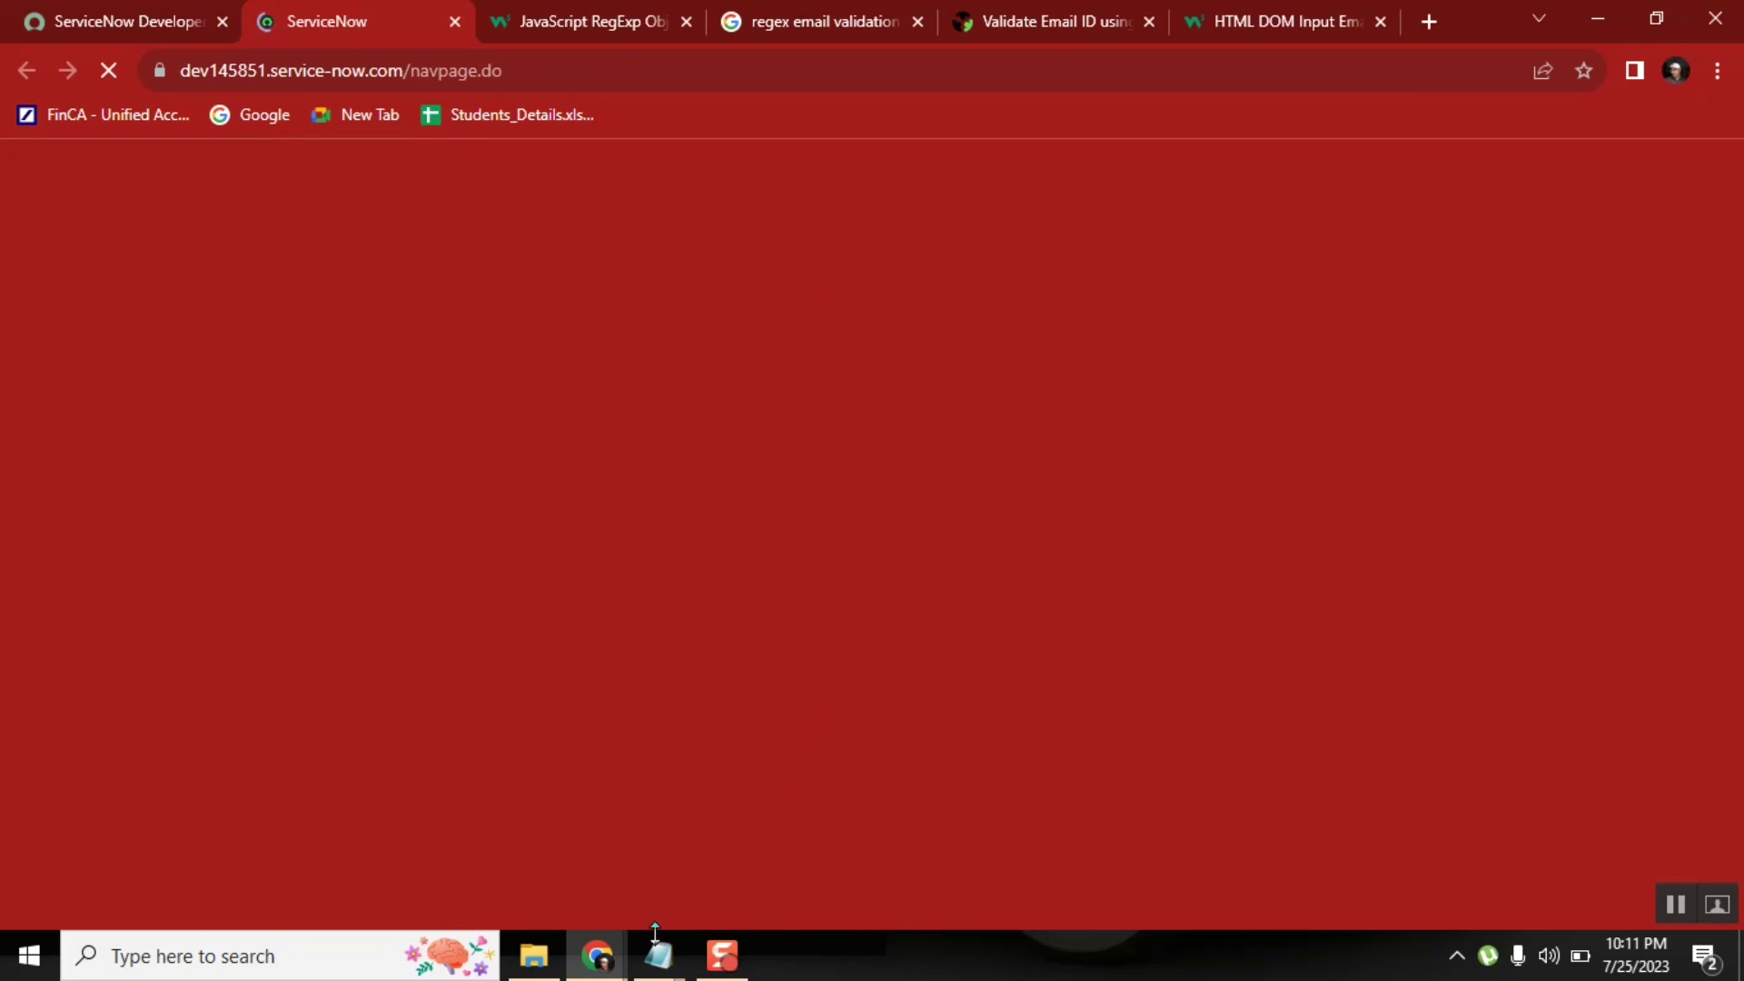
mouse_move(657, 955)
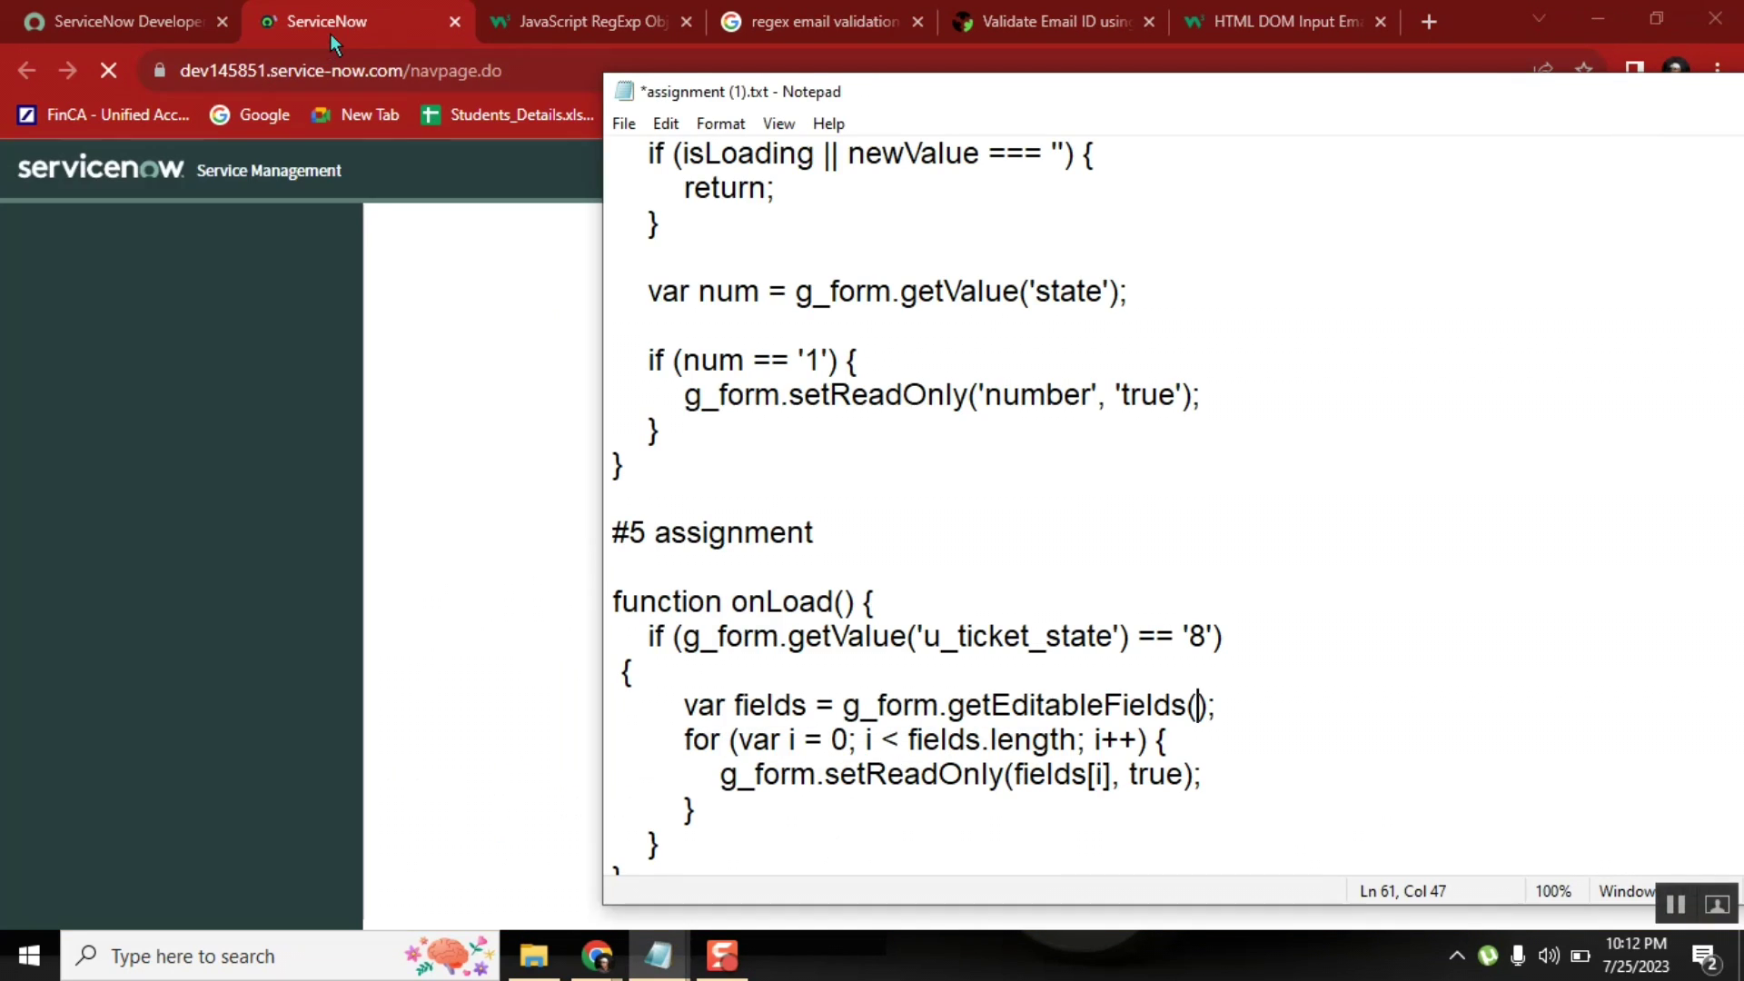
- Open a new incident via 'Incident.FORM' in the navigator and check the Priority and Channel fields
click(350, 24)
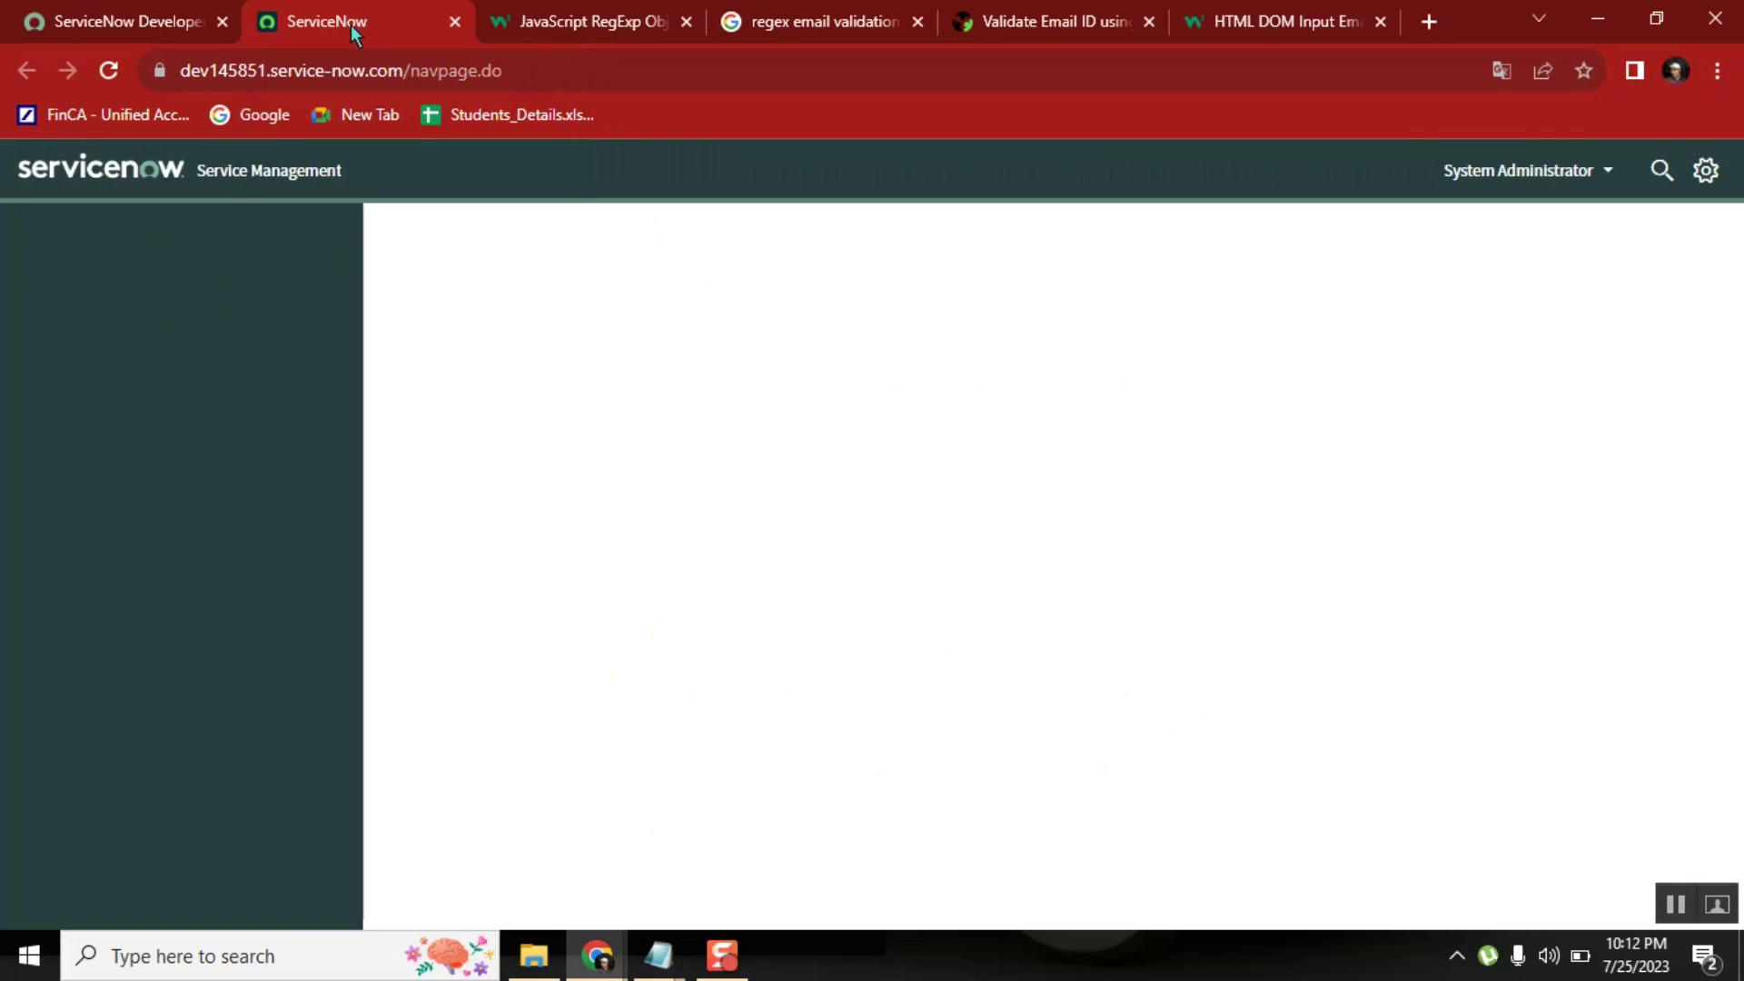
click(141, 241)
text(Incide)
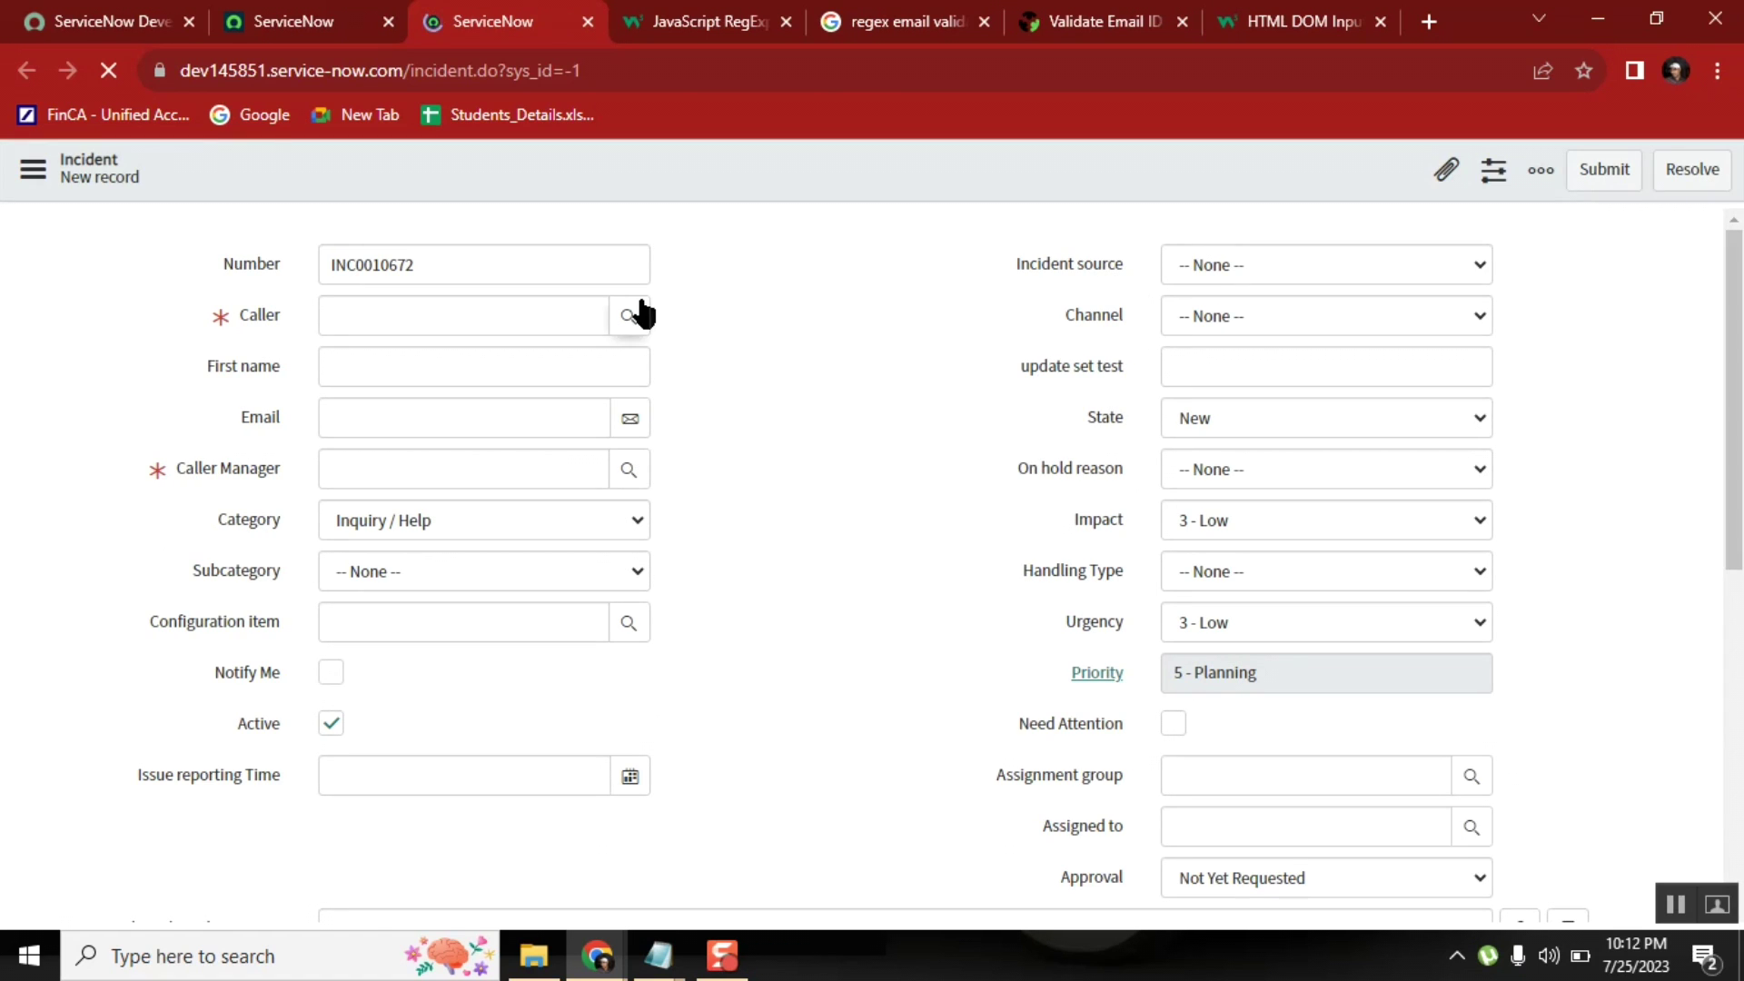
click(1265, 672)
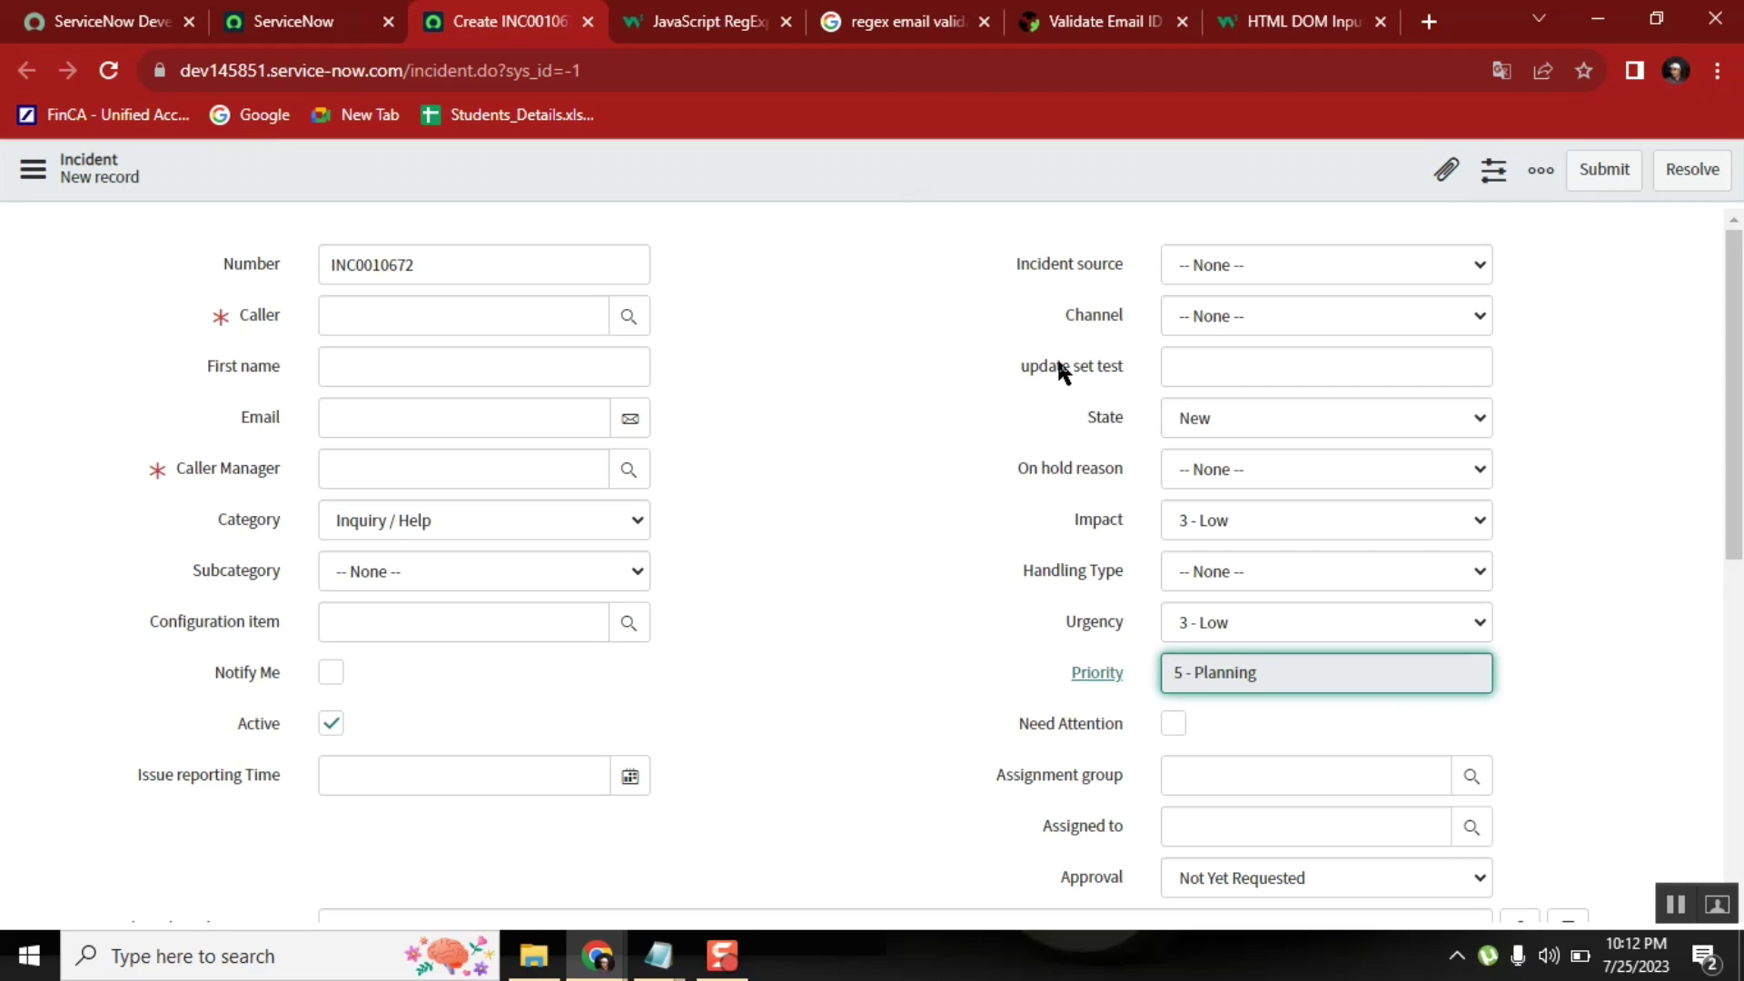
click(1013, 298)
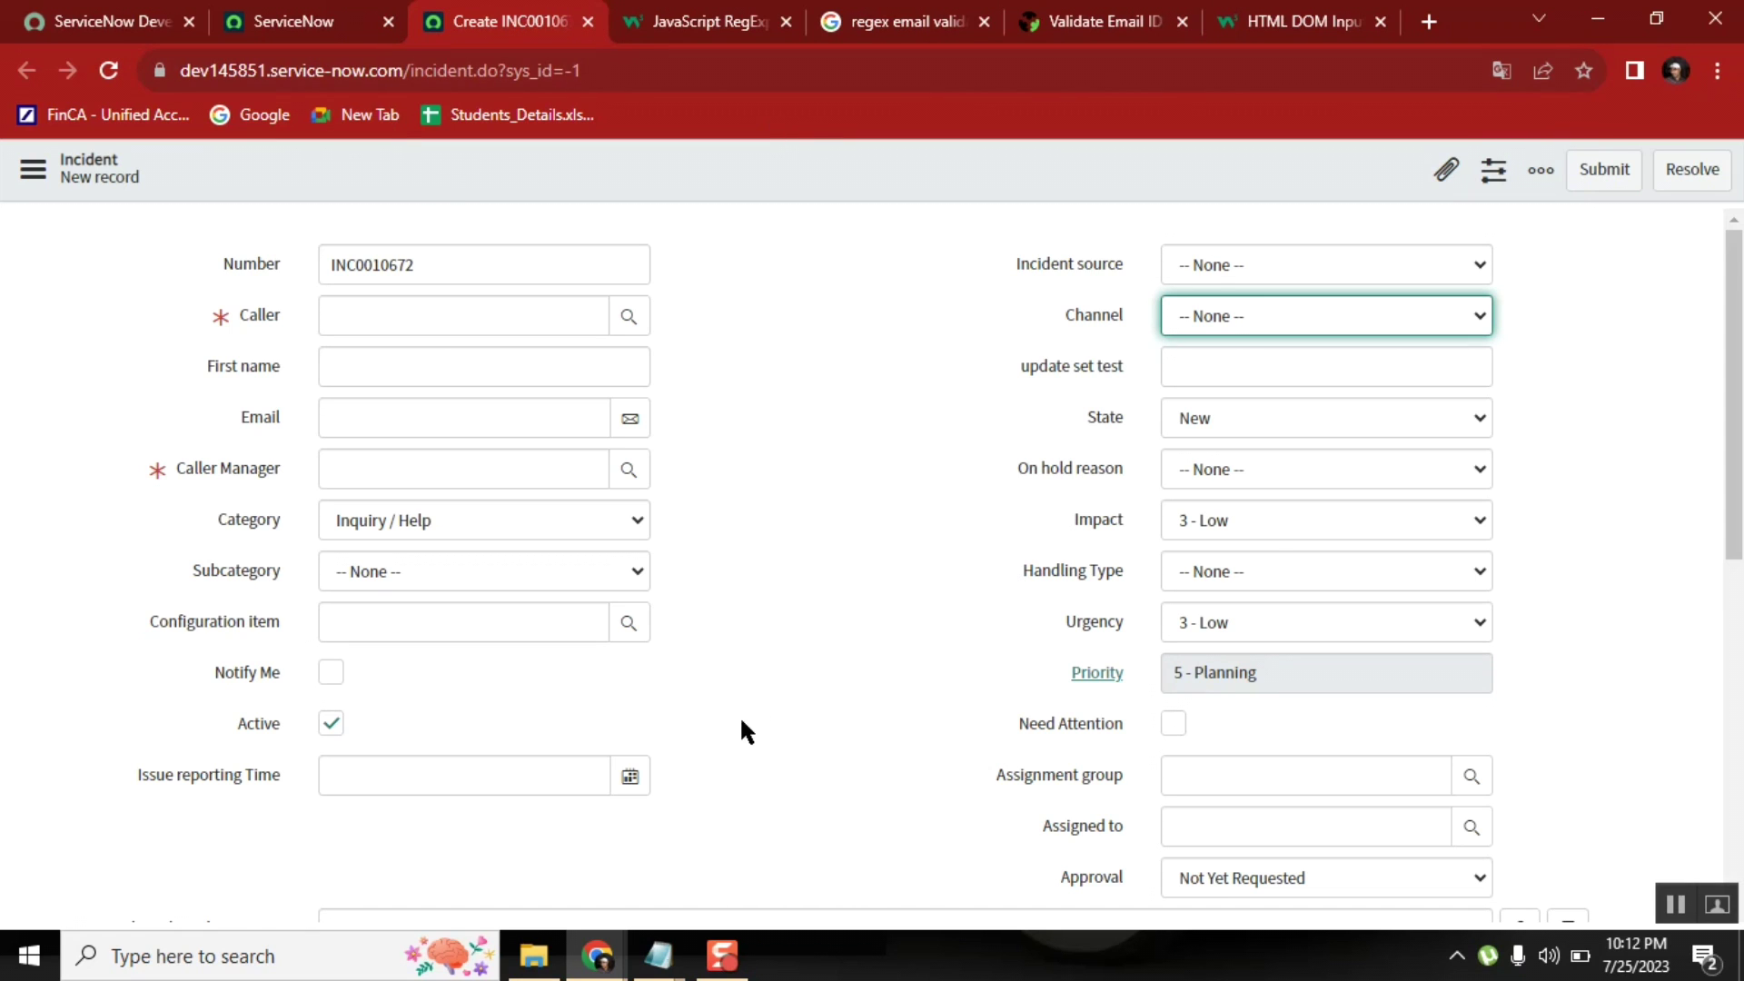
- Bring up the Class29_G_form_5 and assignment Notepad notes from the taskbar
click(657, 955)
mouse_move(658, 956)
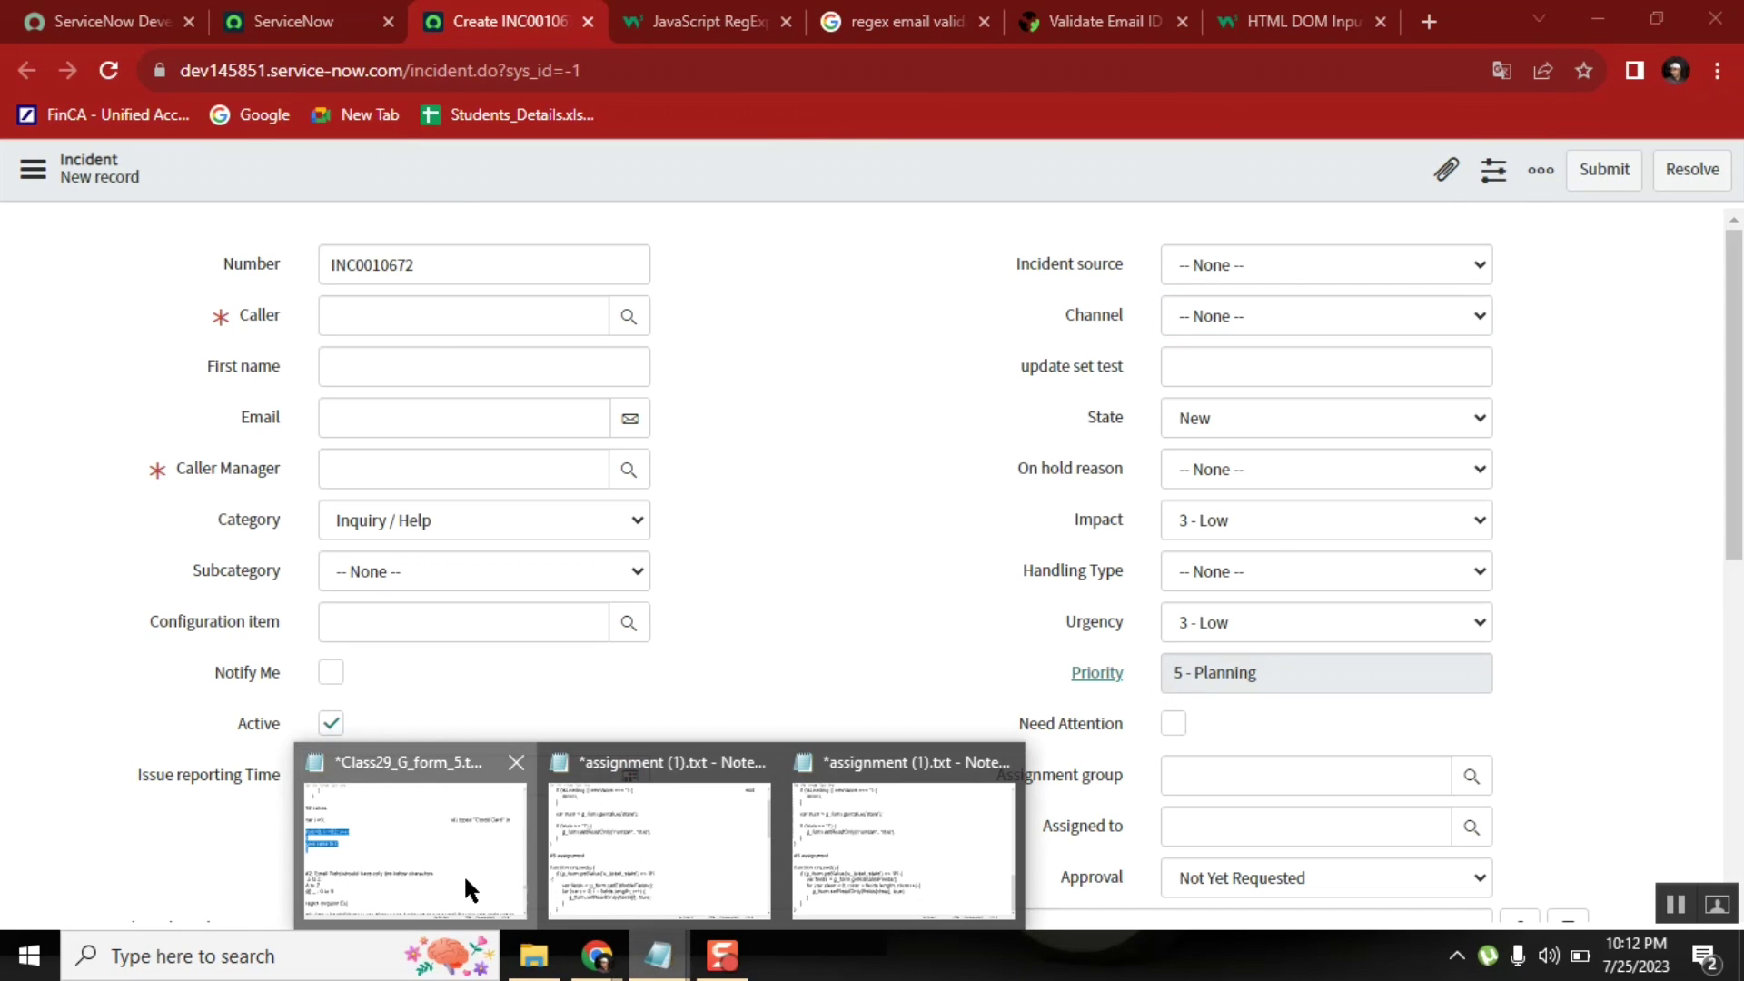
click(463, 874)
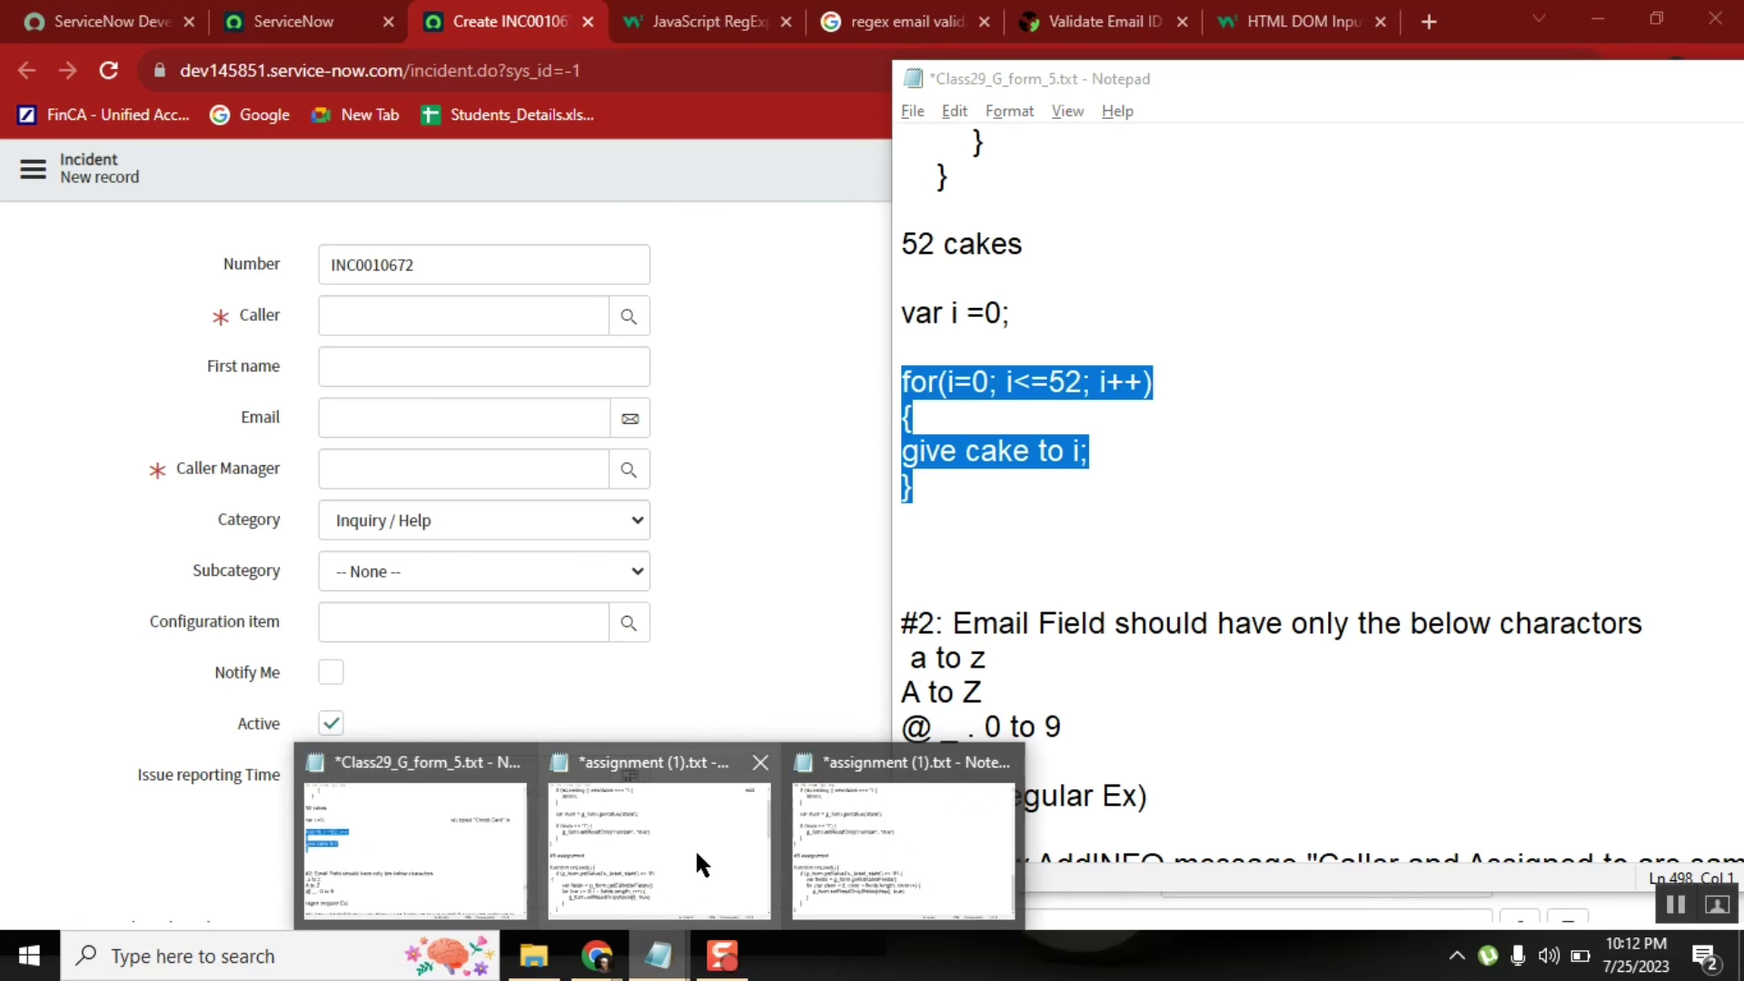
click(695, 847)
click(140, 345)
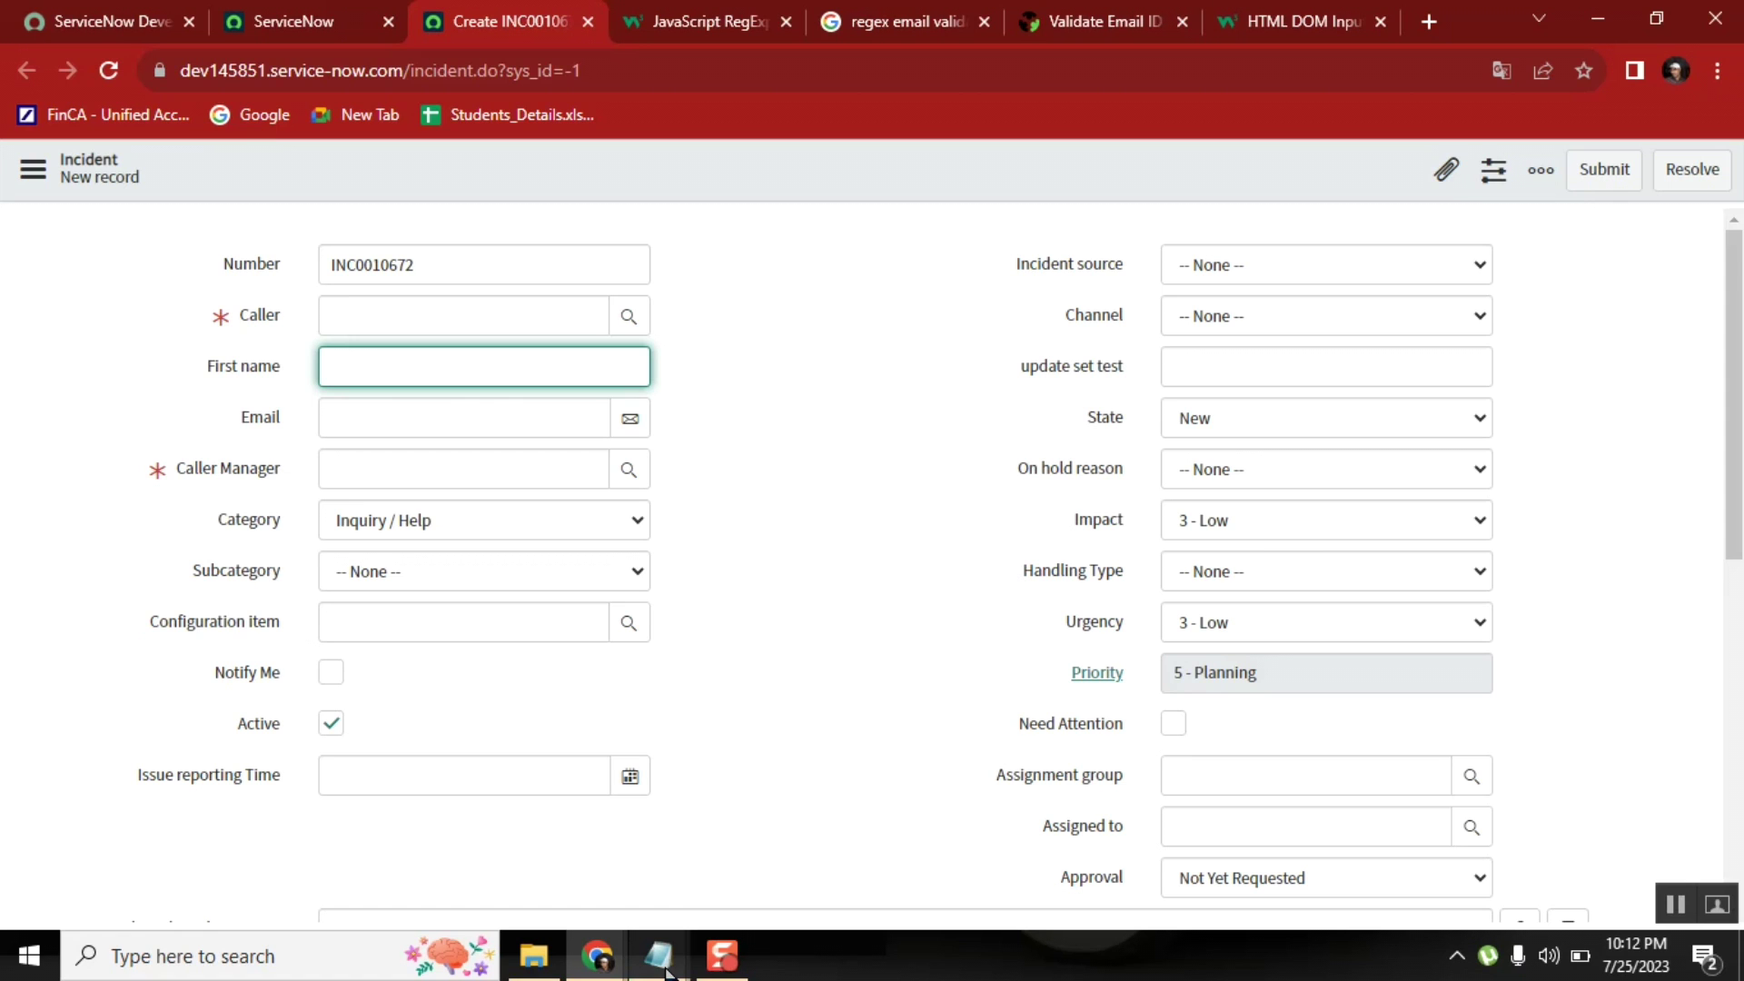
mouse_move(657, 955)
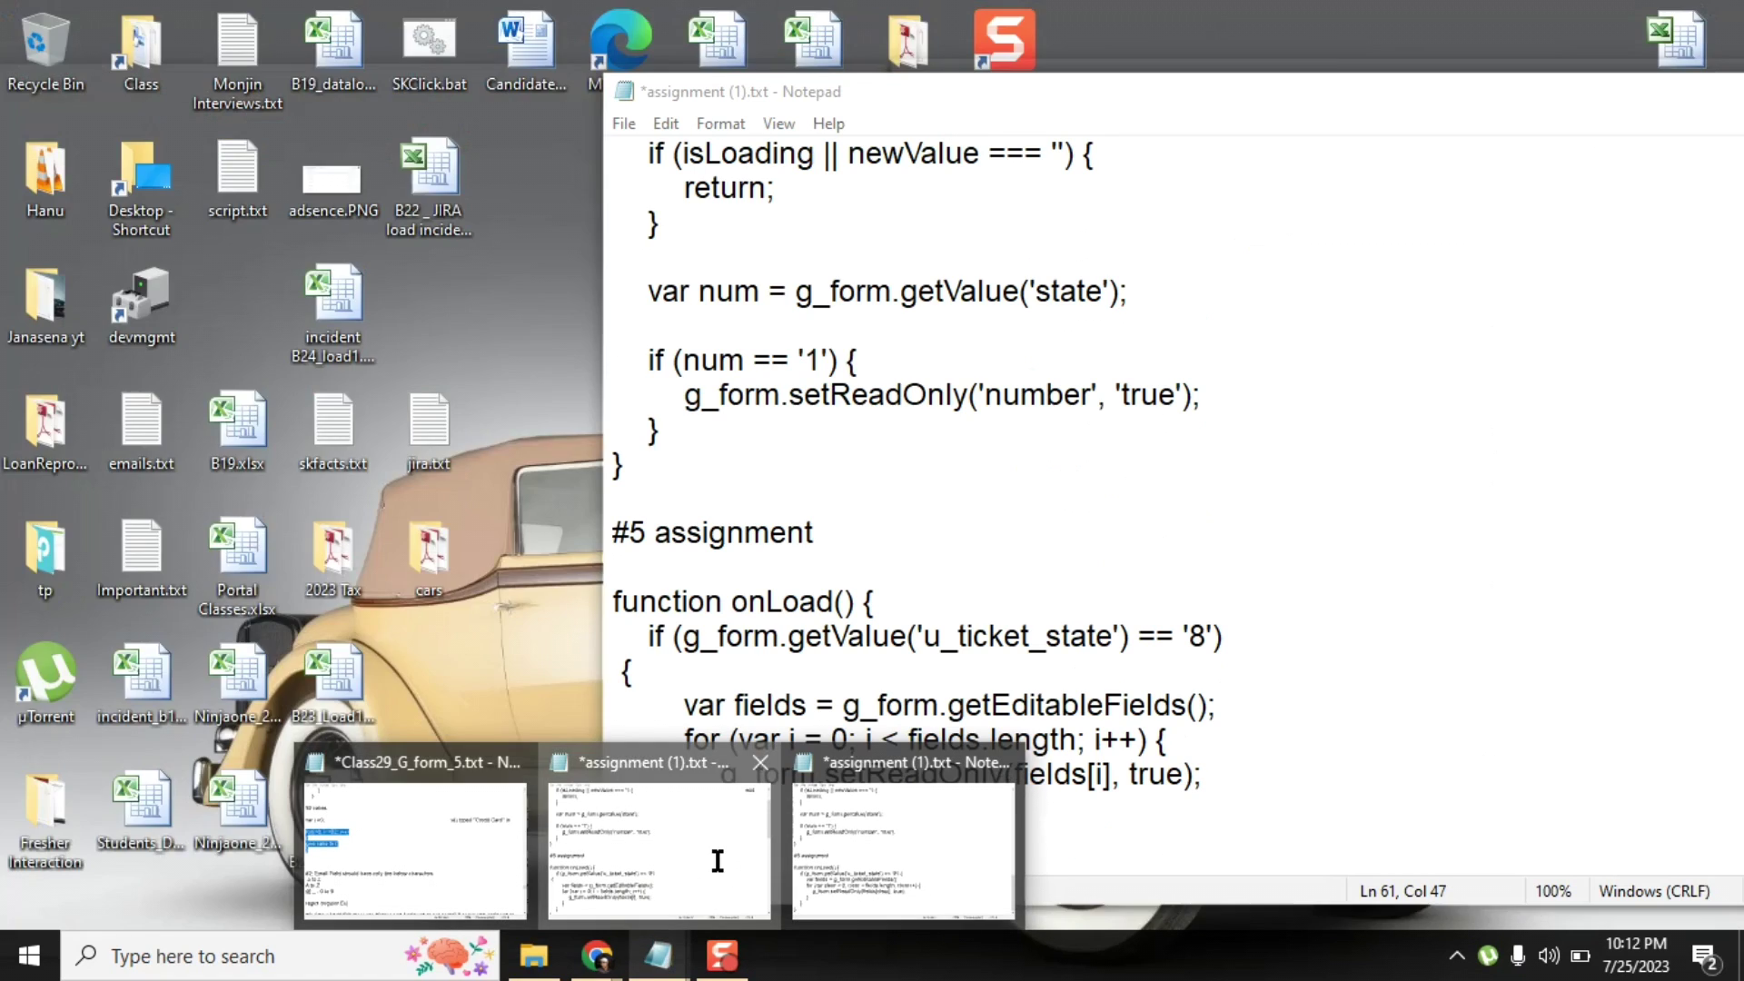
- Raise the assignment notes and highlight fields.length and the [i] index in setReadOnly
click(715, 855)
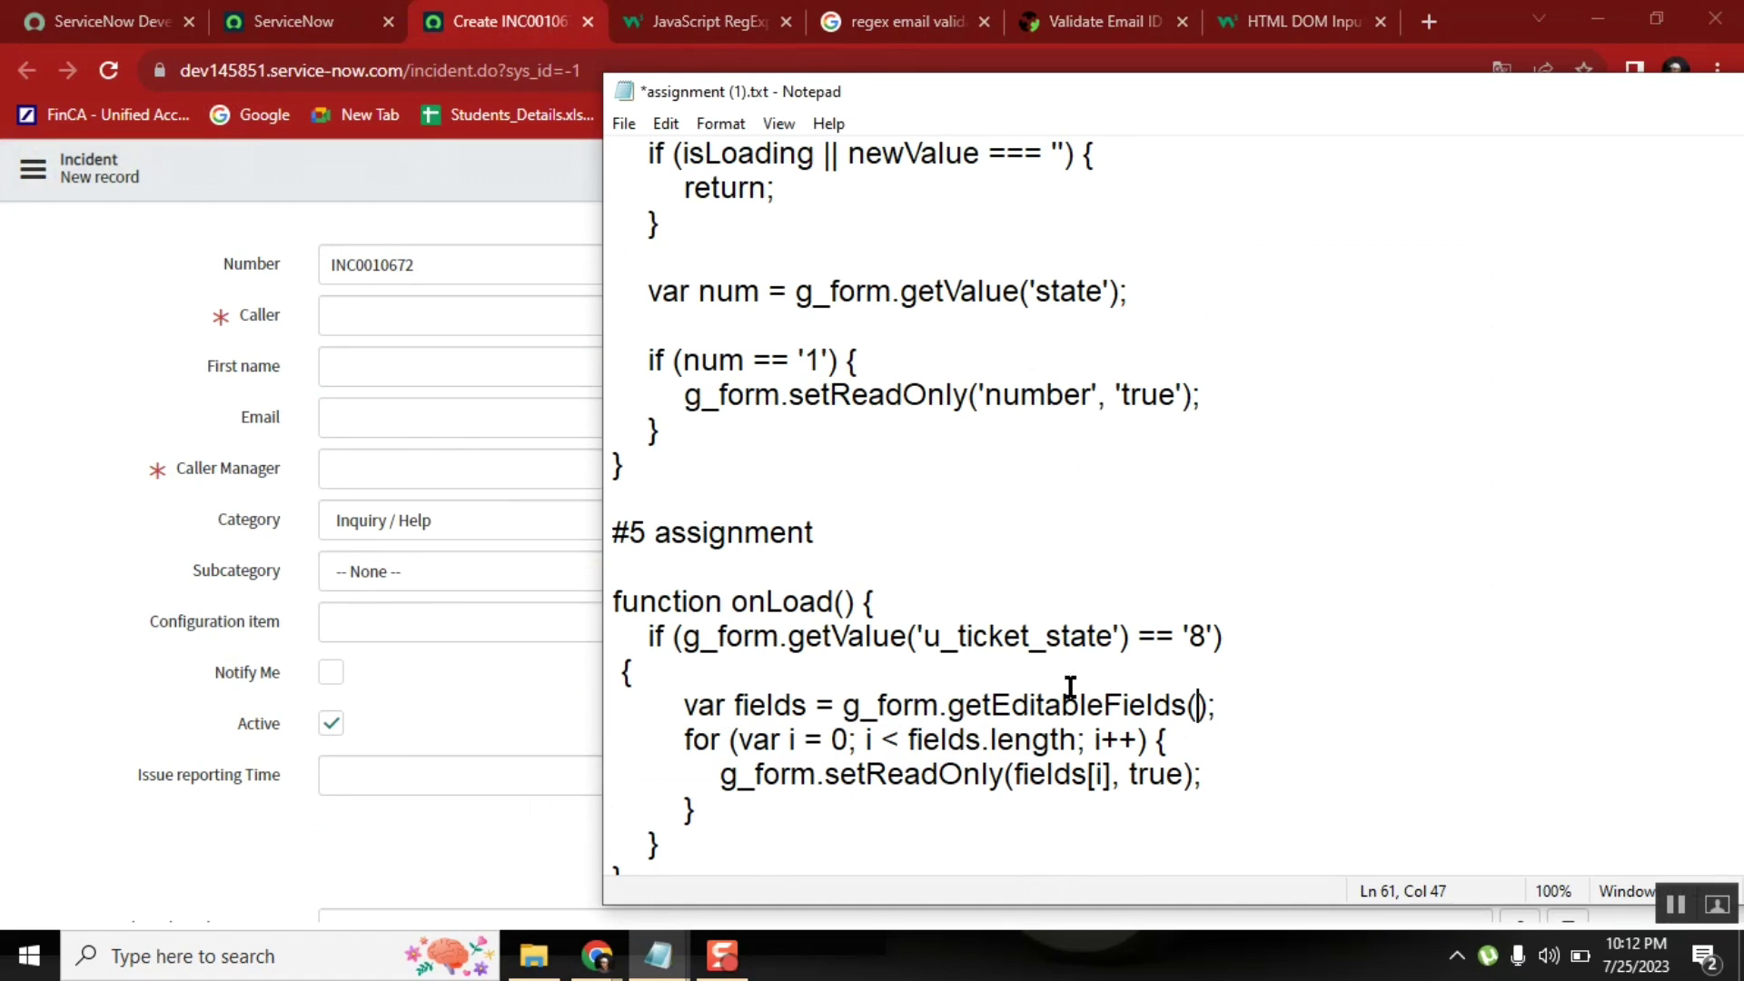
double_click(1042, 737)
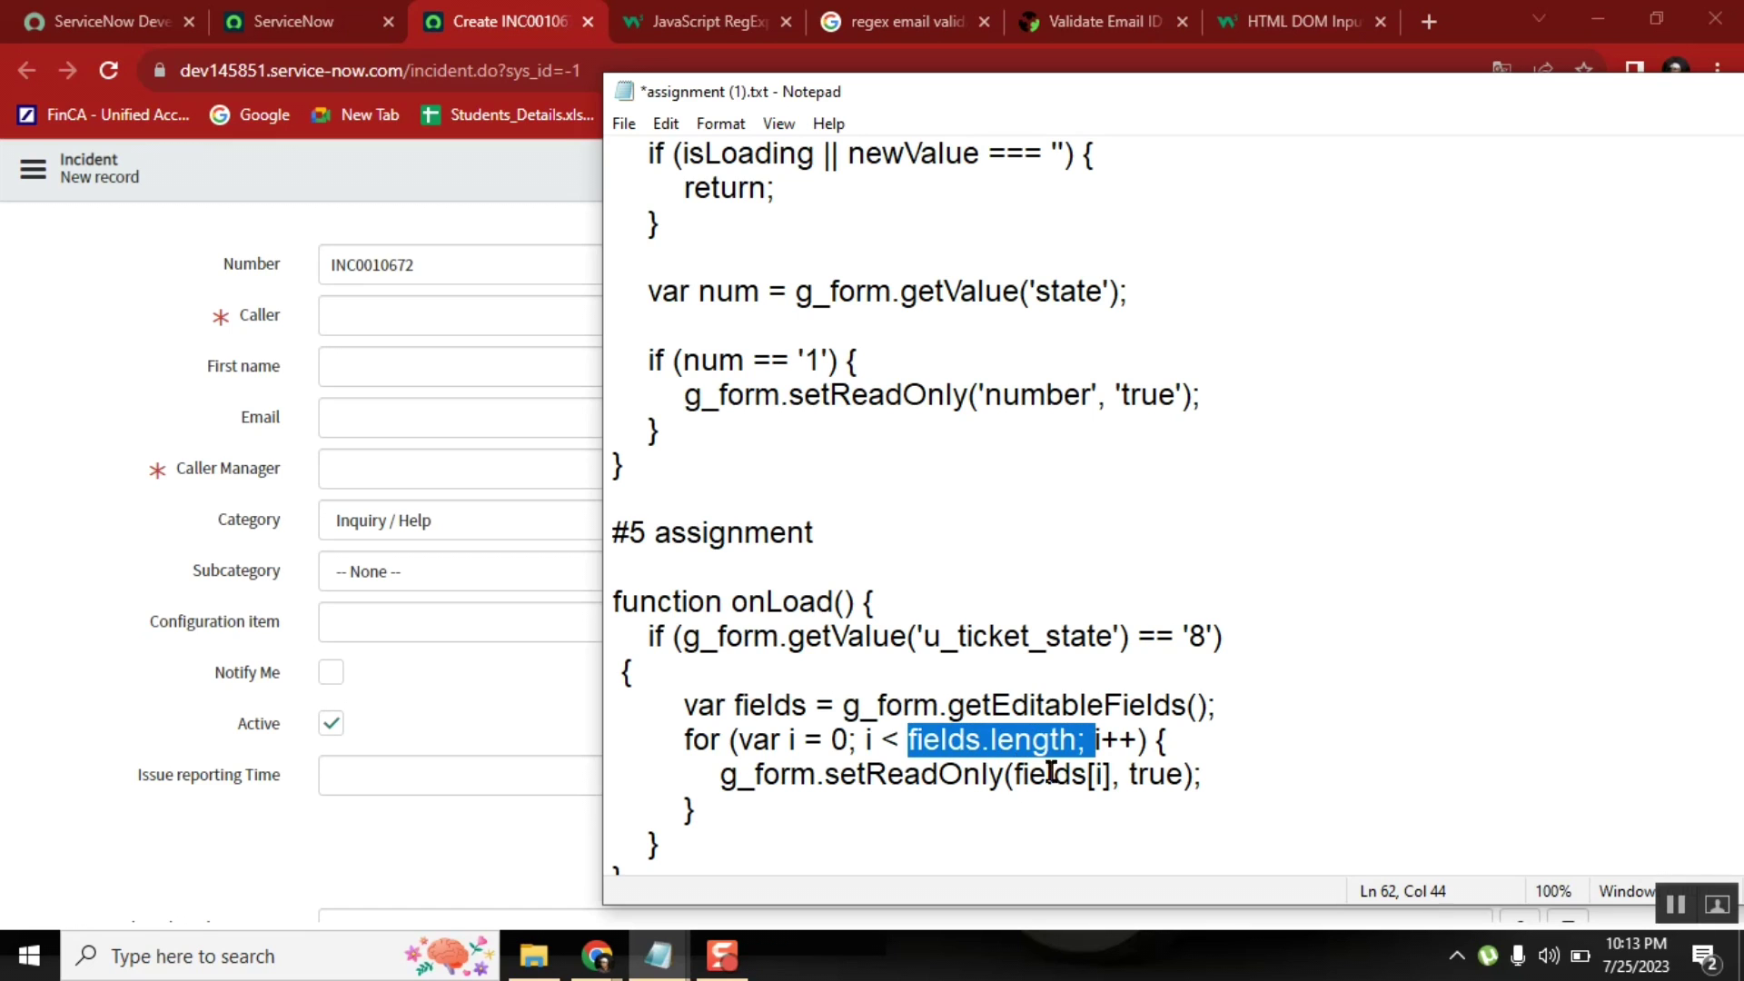
drag(1087, 774, 1129, 774)
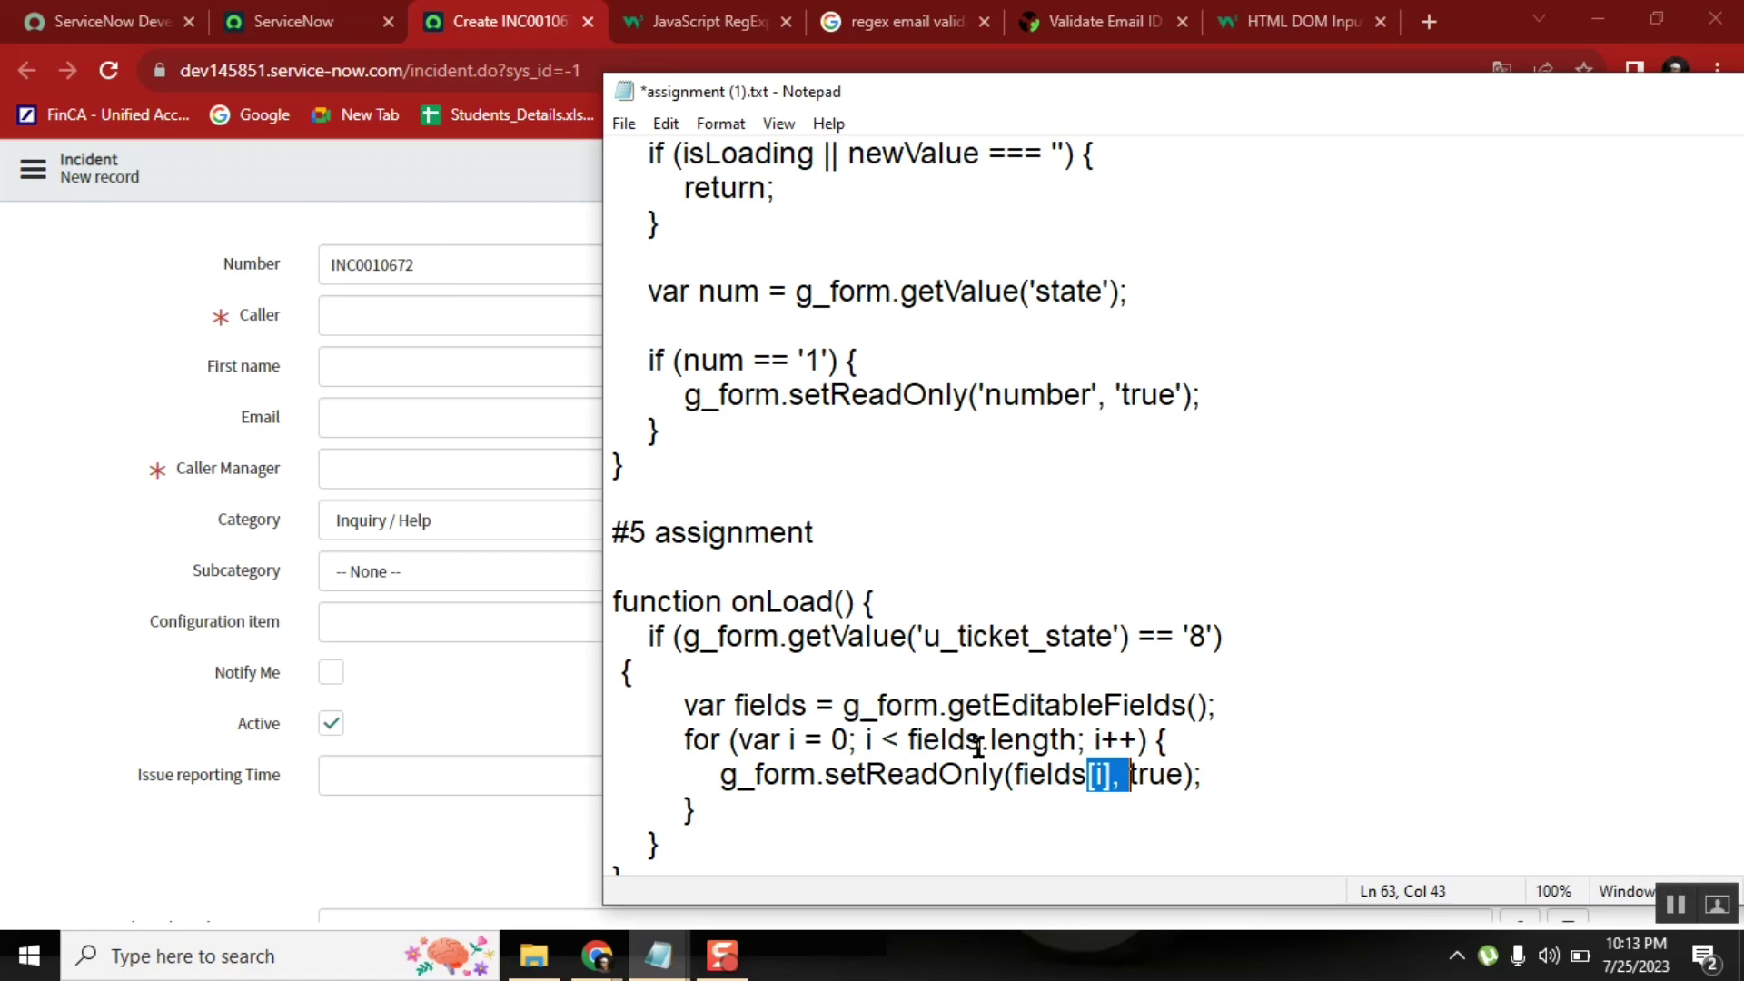
click(1102, 774)
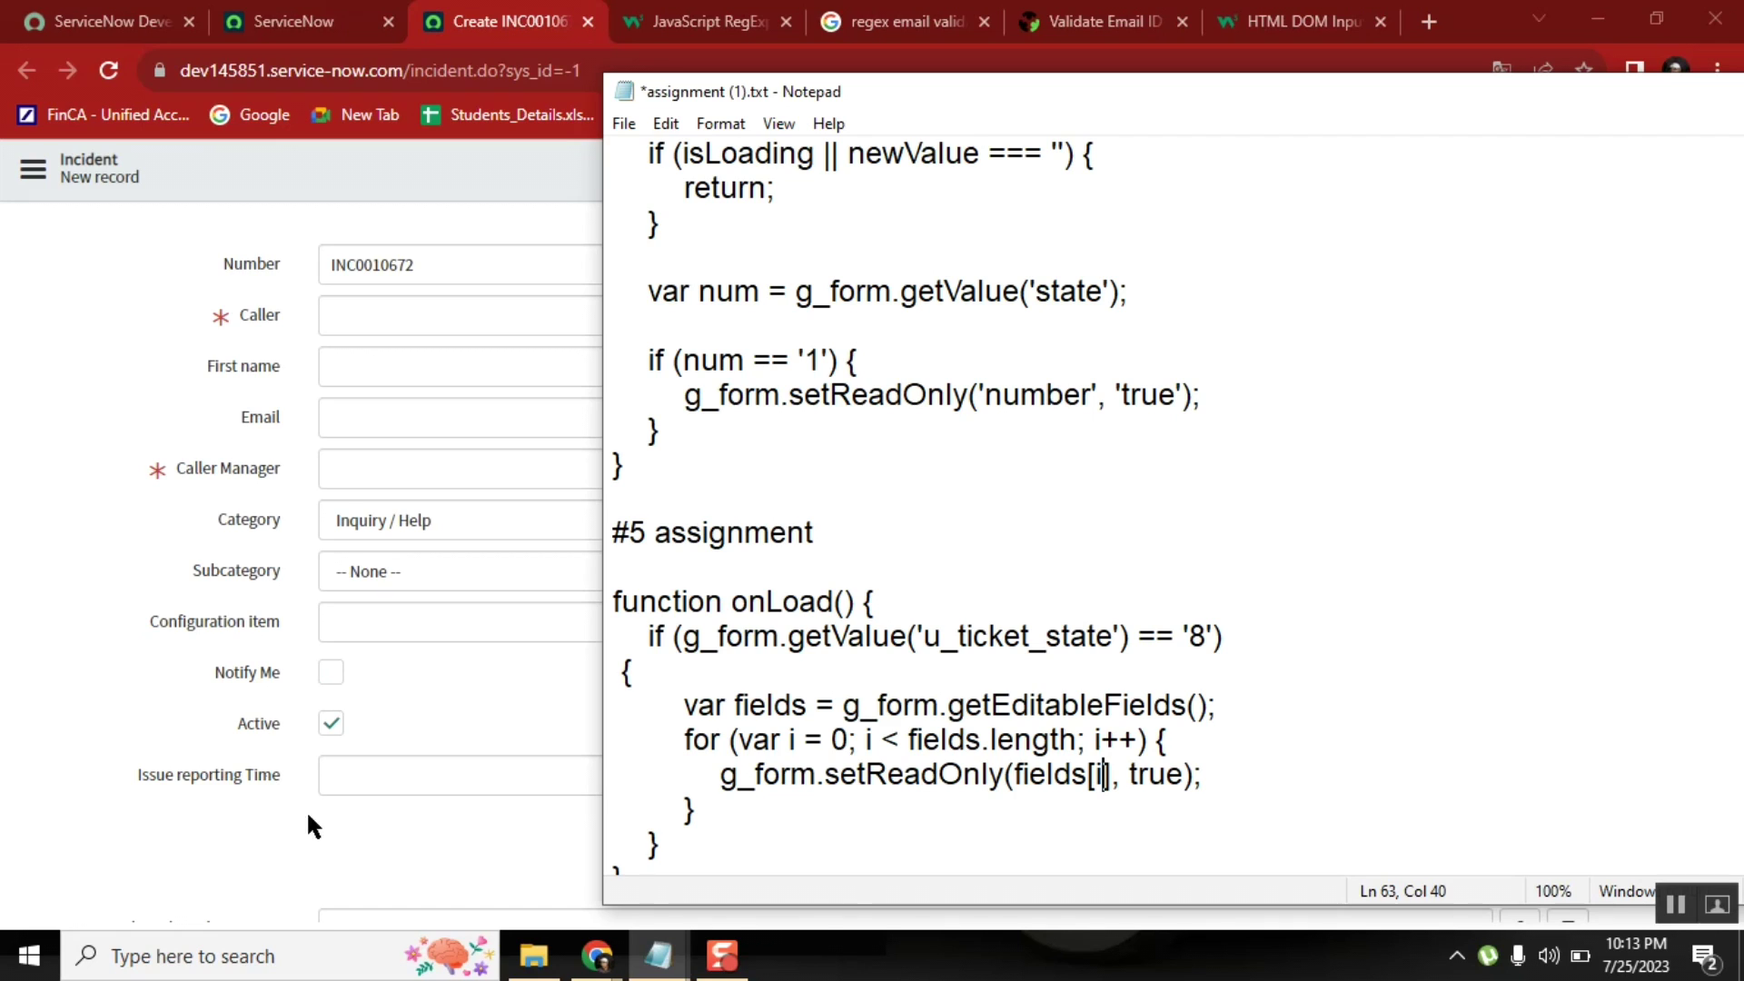
double_click(1022, 747)
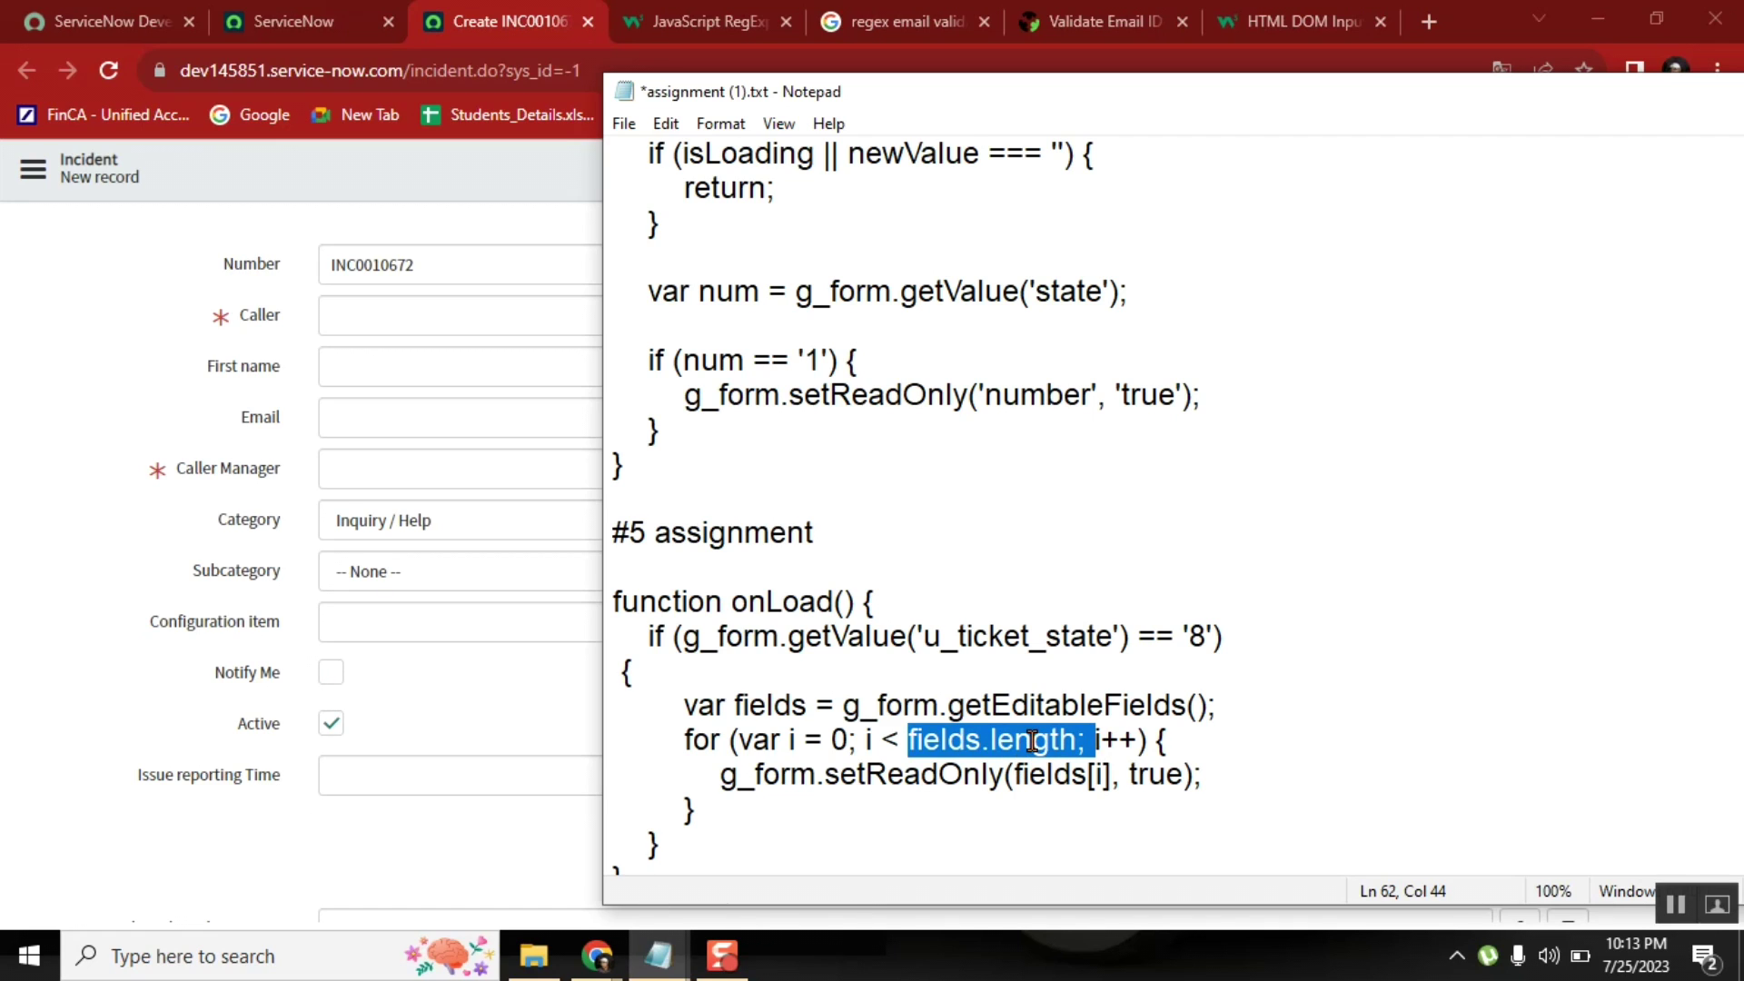
double_click(1103, 775)
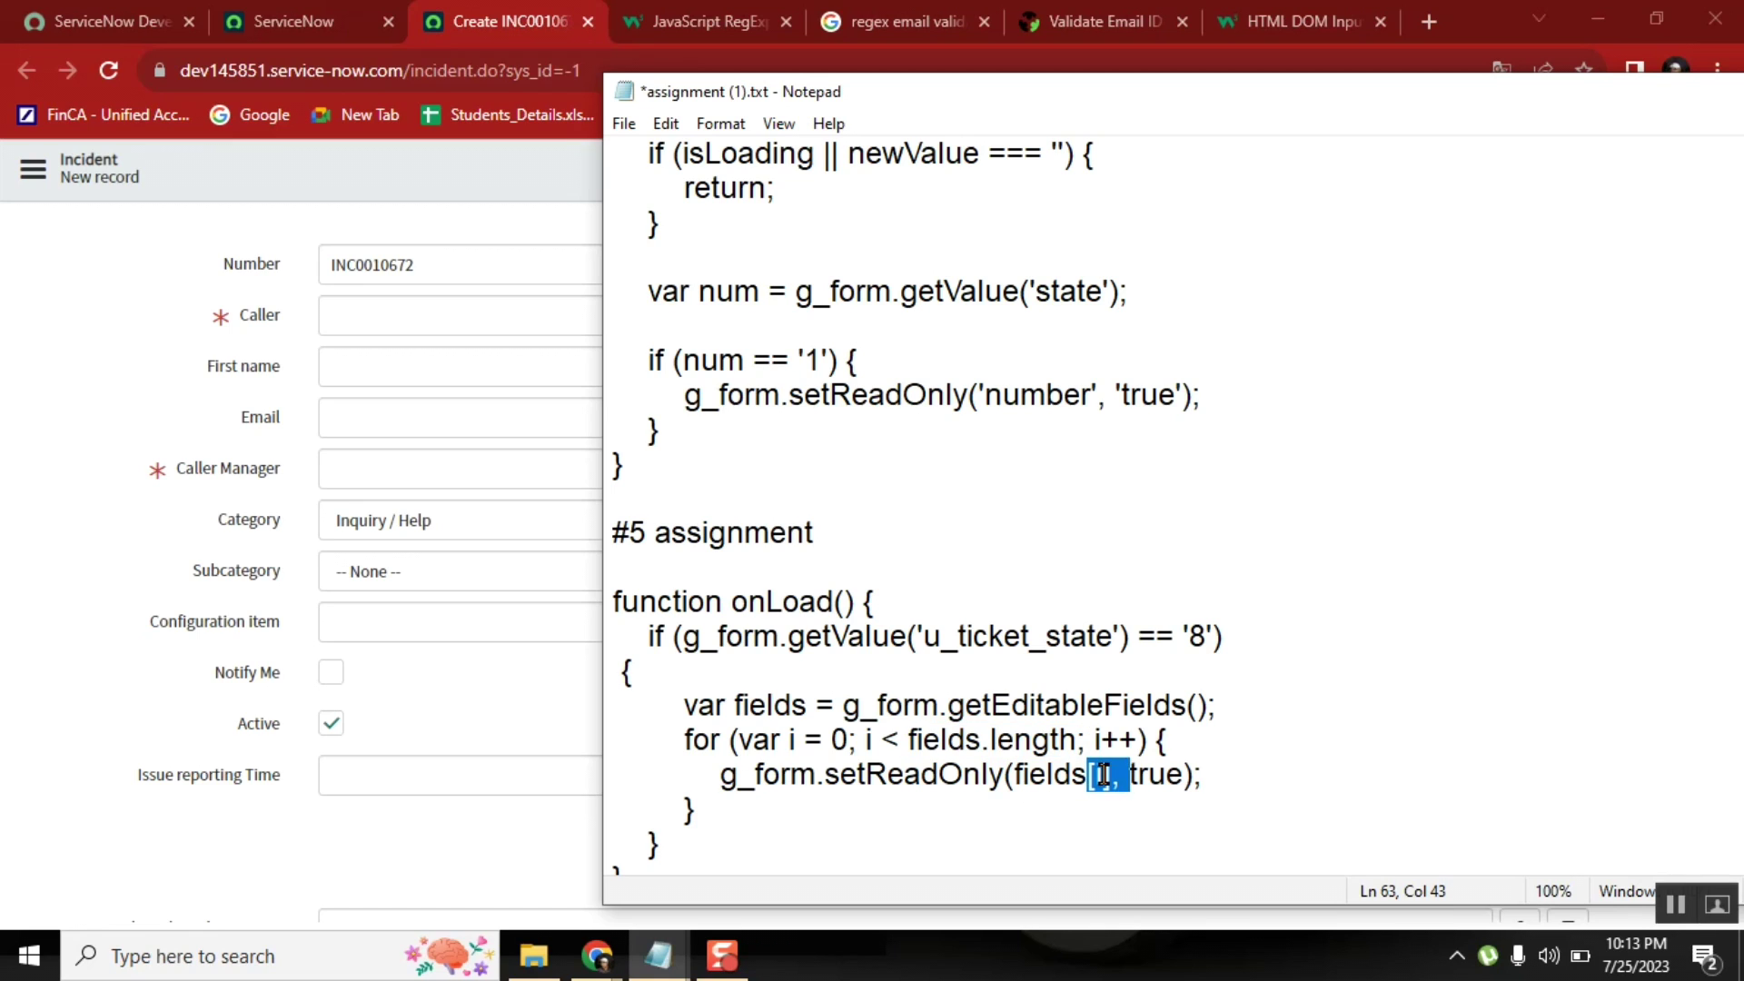